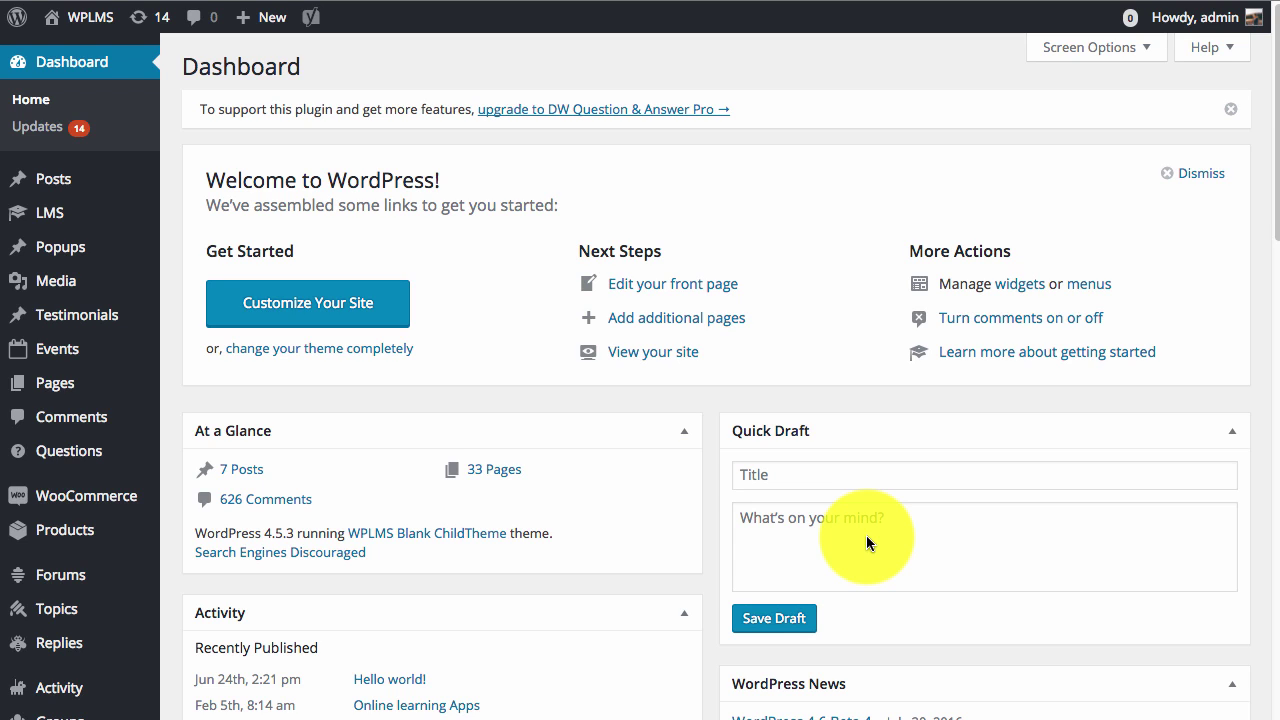
# Open the LMS add-ons settings and view the WPLMS Mailchimp add-on's details page in a new tab.
pyautogui.moveTo(121, 225)
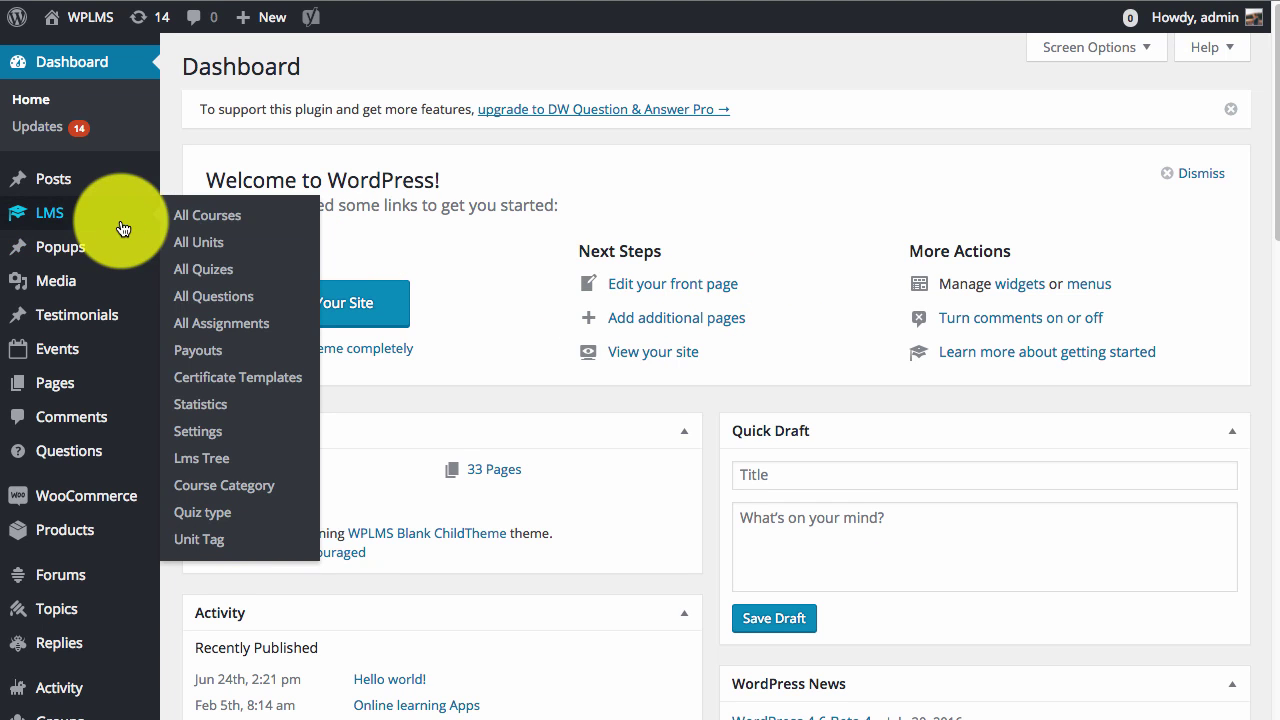
pyautogui.click(226, 433)
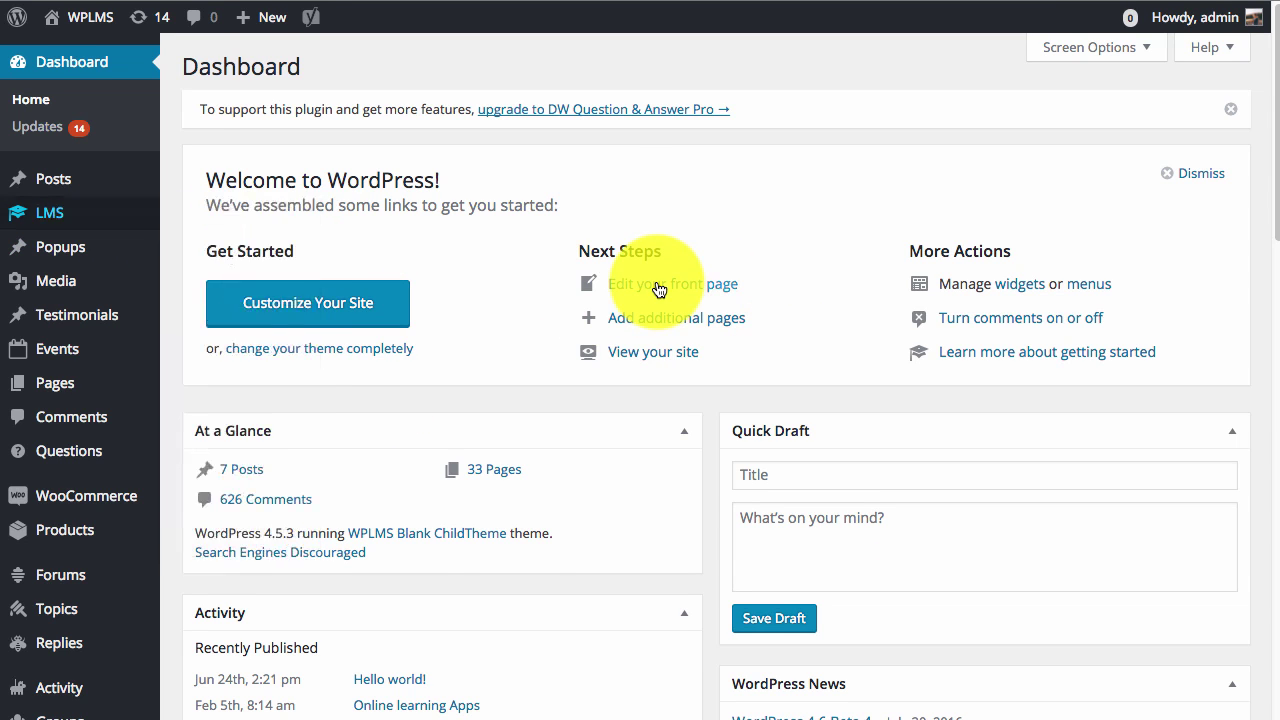
pyautogui.click(880, 110)
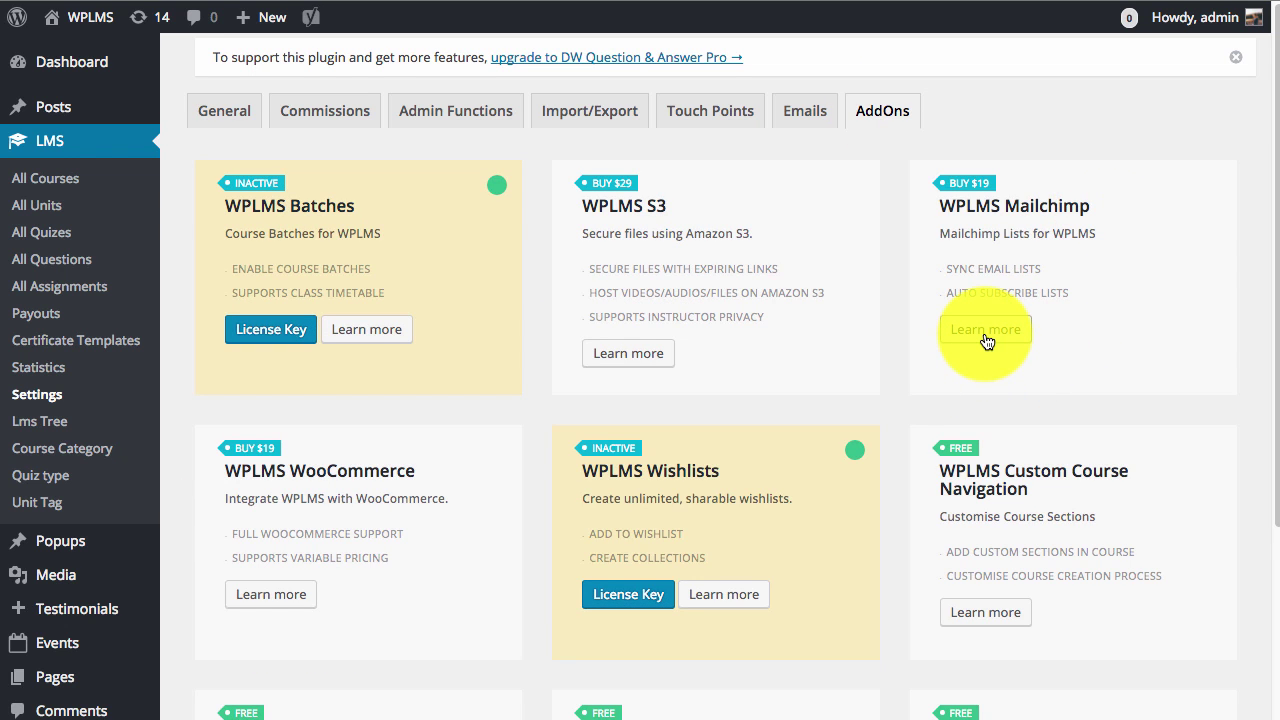
pyautogui.rightClick(986, 341)
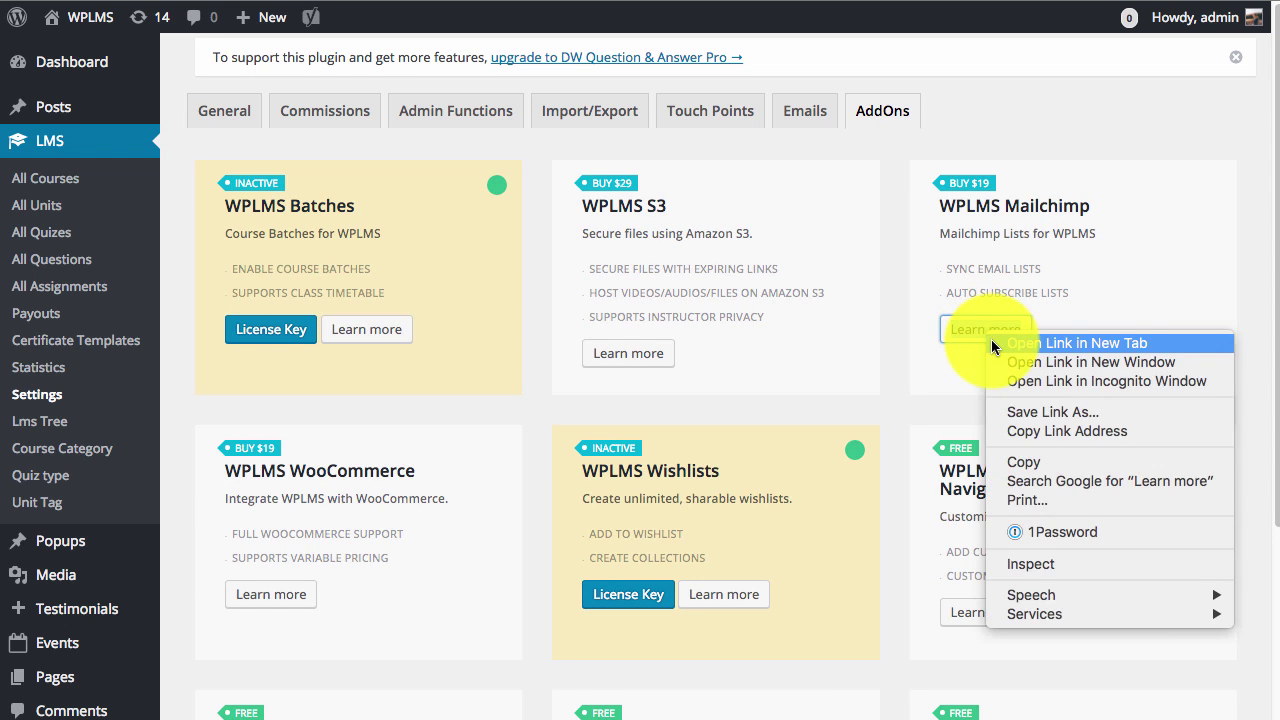
pyautogui.click(991, 340)
pyautogui.click(457, 5)
pyautogui.click(949, 352)
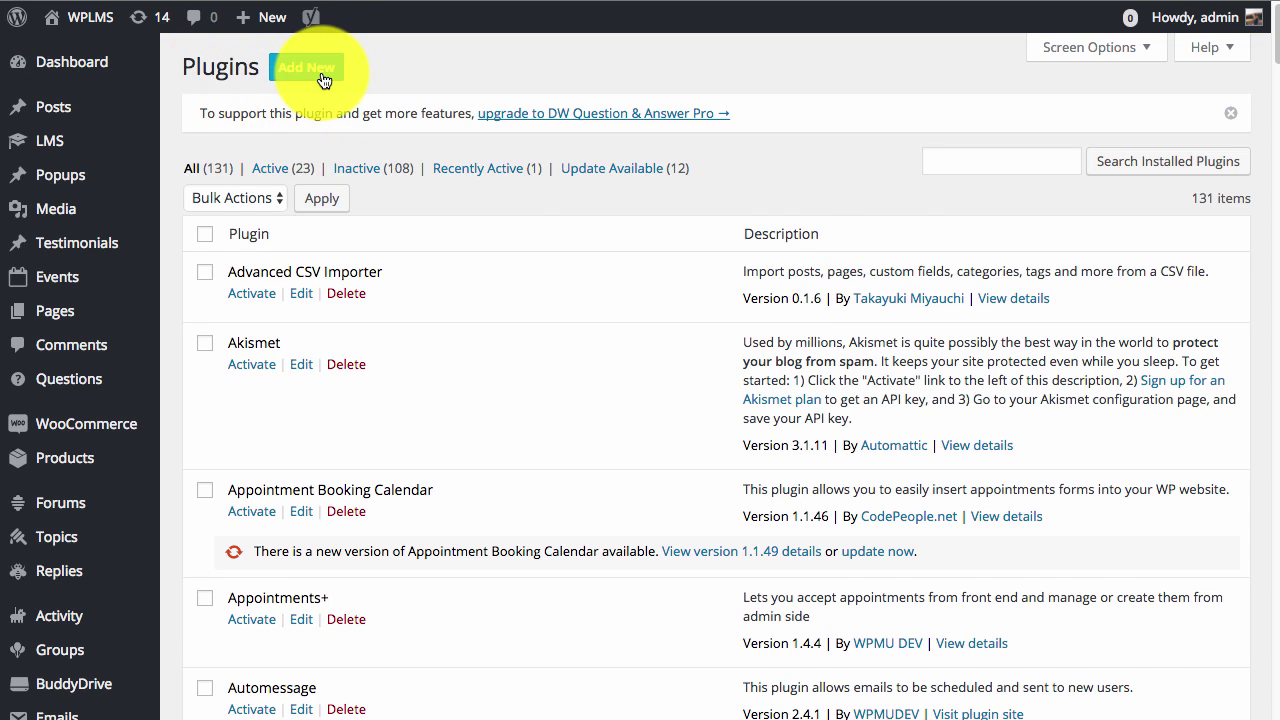
# Find the WPLMS MailChimp plugin among the installed plugins and activate it.
pyautogui.scroll(-20, 757, 410)
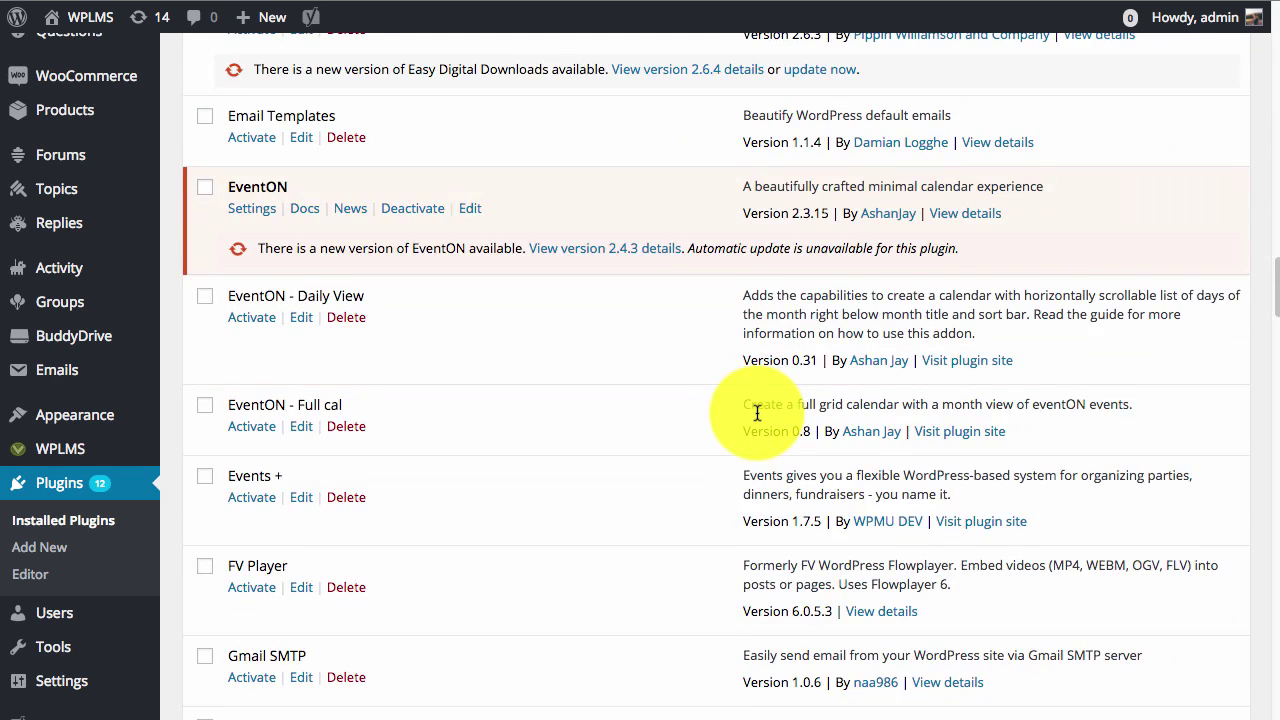
pyautogui.scroll(-20, 757, 414)
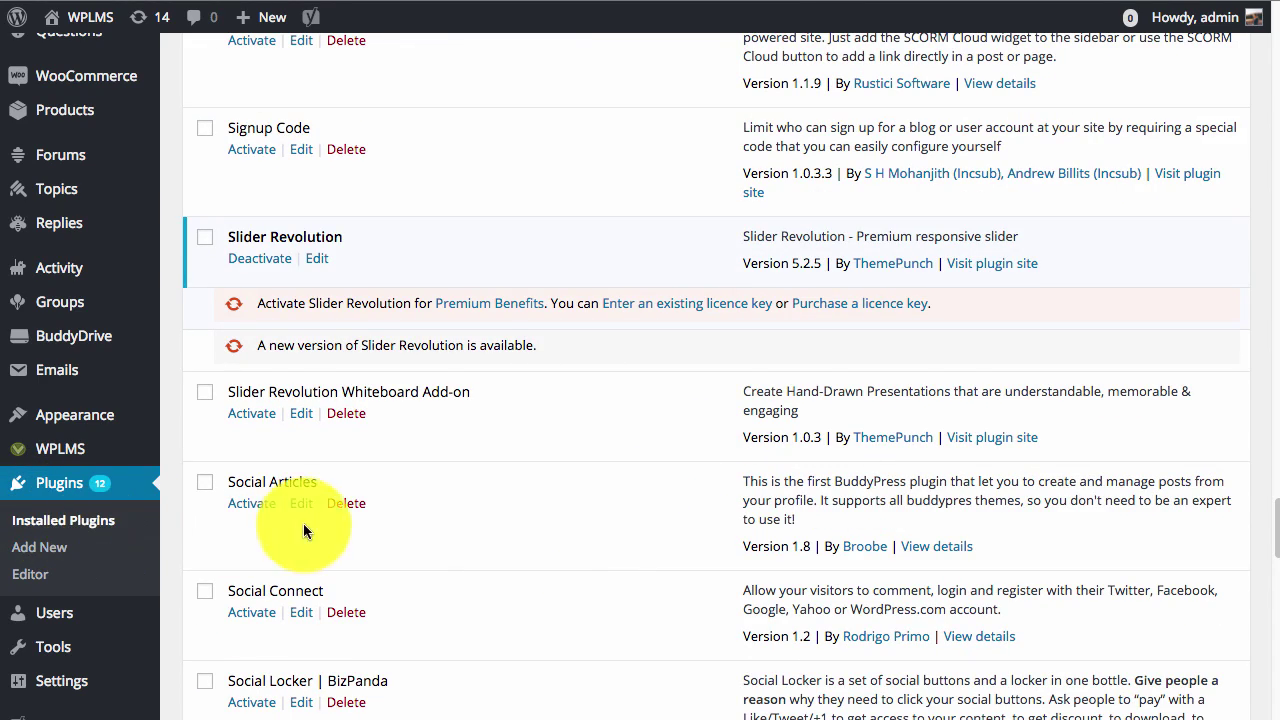
pyautogui.scroll(-6, 557, 471)
pyautogui.hotkey('ctrl', 'f')
pyautogui.write('wplms mail')
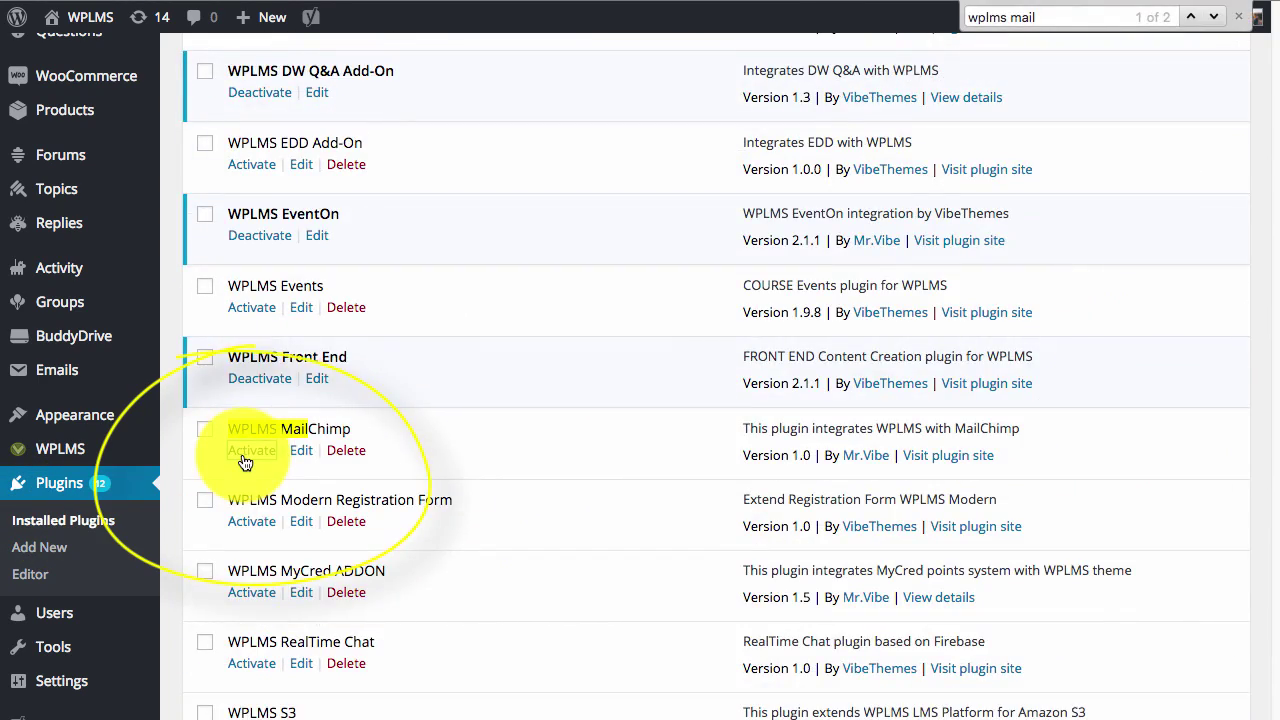
pyautogui.click(247, 458)
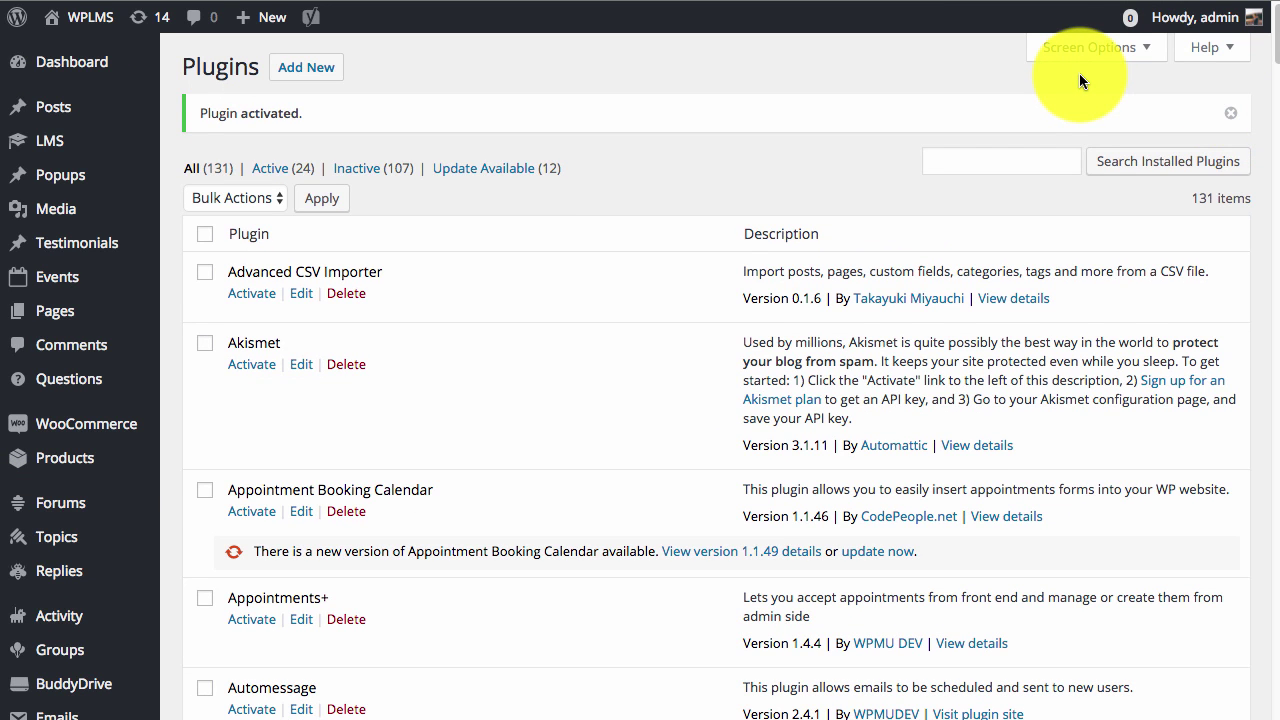
# Enter the license key for the WPLMS Mailchimp add-on in the LMS add-ons settings and activate it.
pyautogui.moveTo(49, 150)
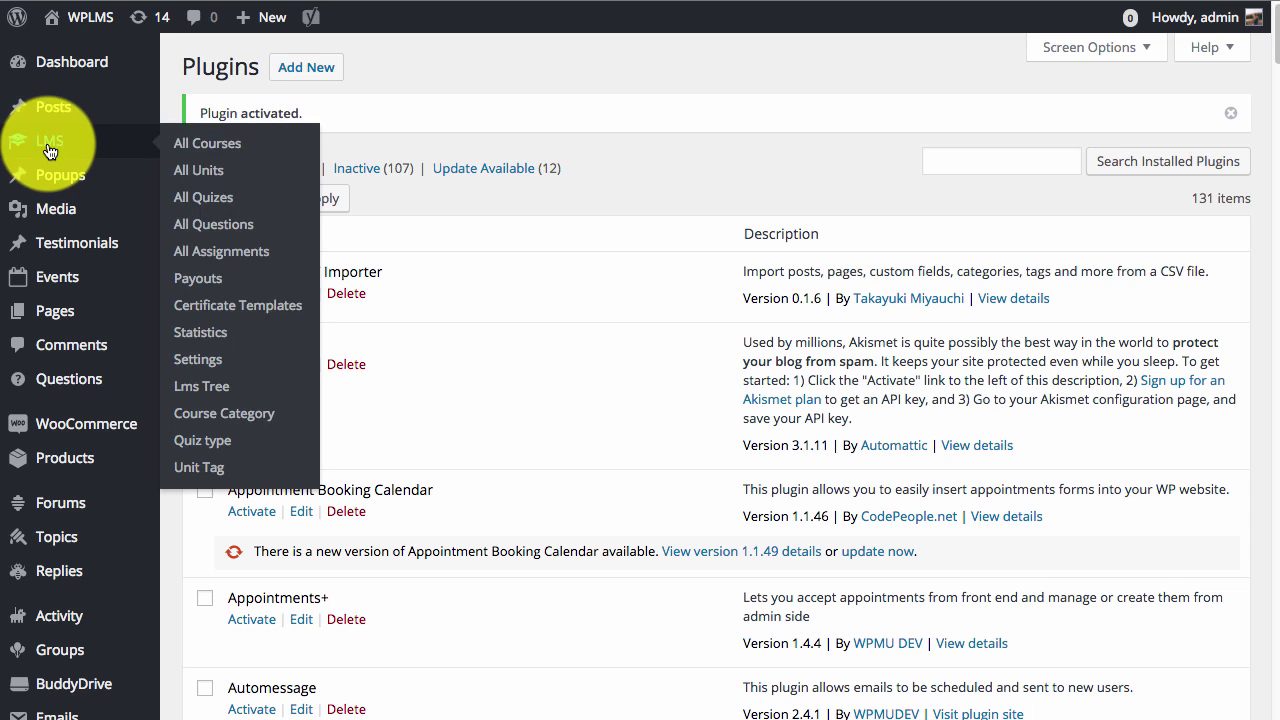
pyautogui.click(214, 359)
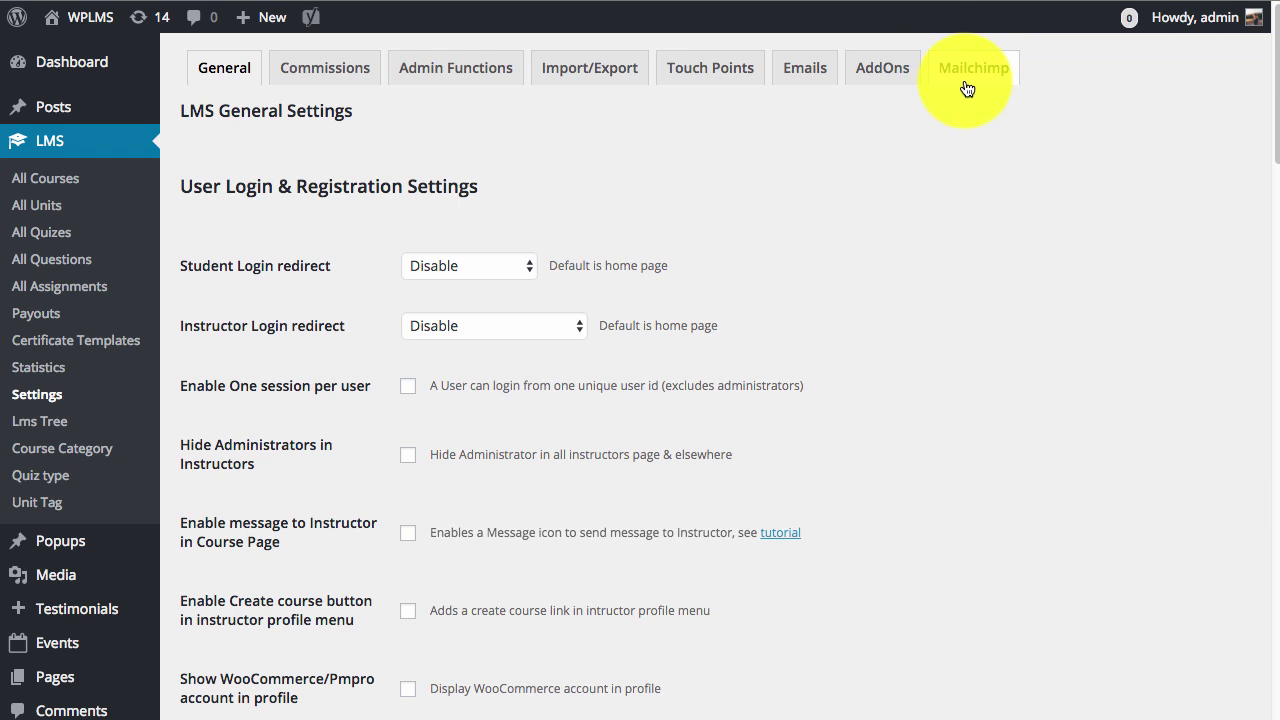
pyautogui.click(857, 77)
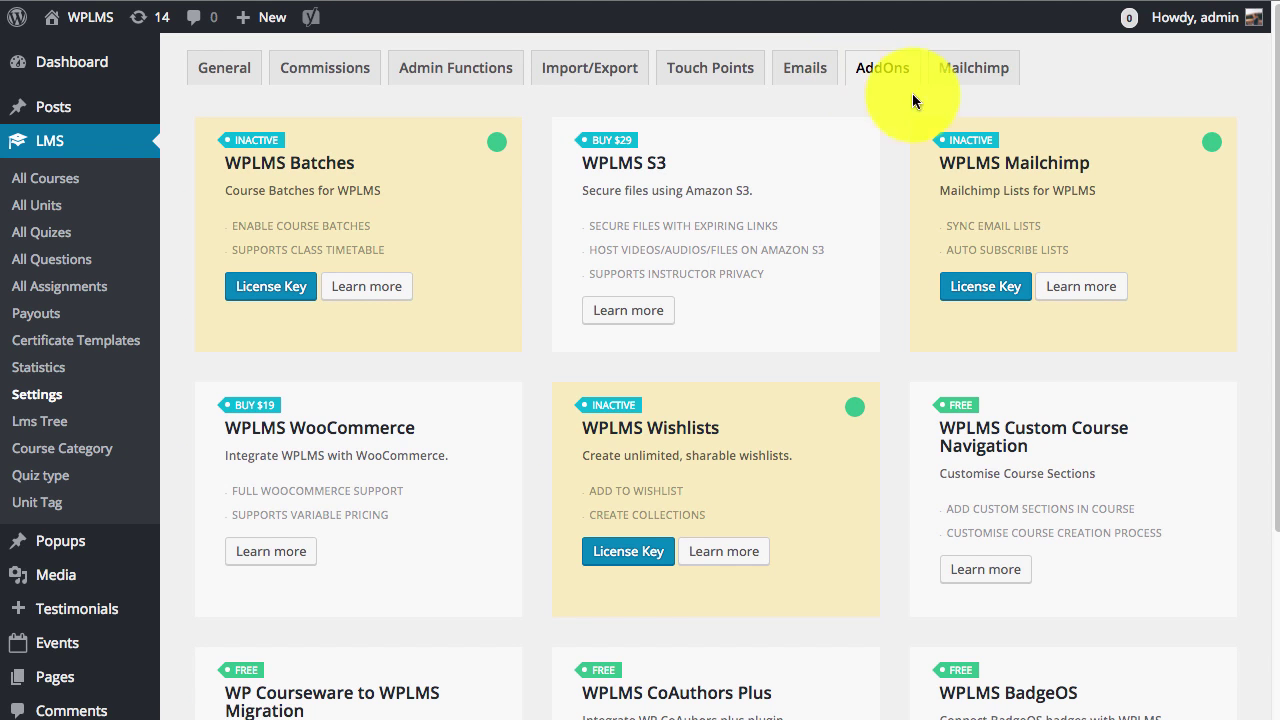
pyautogui.click(985, 286)
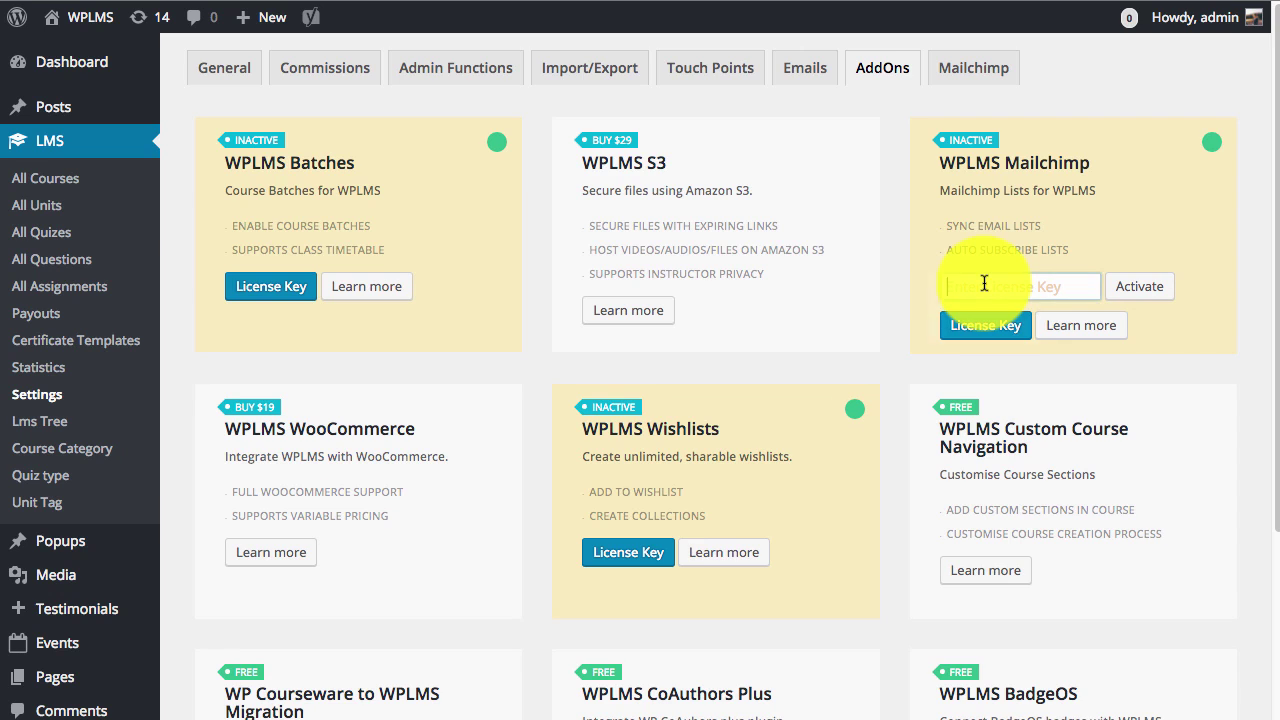
pyautogui.click(984, 286)
pyautogui.press('super+v')
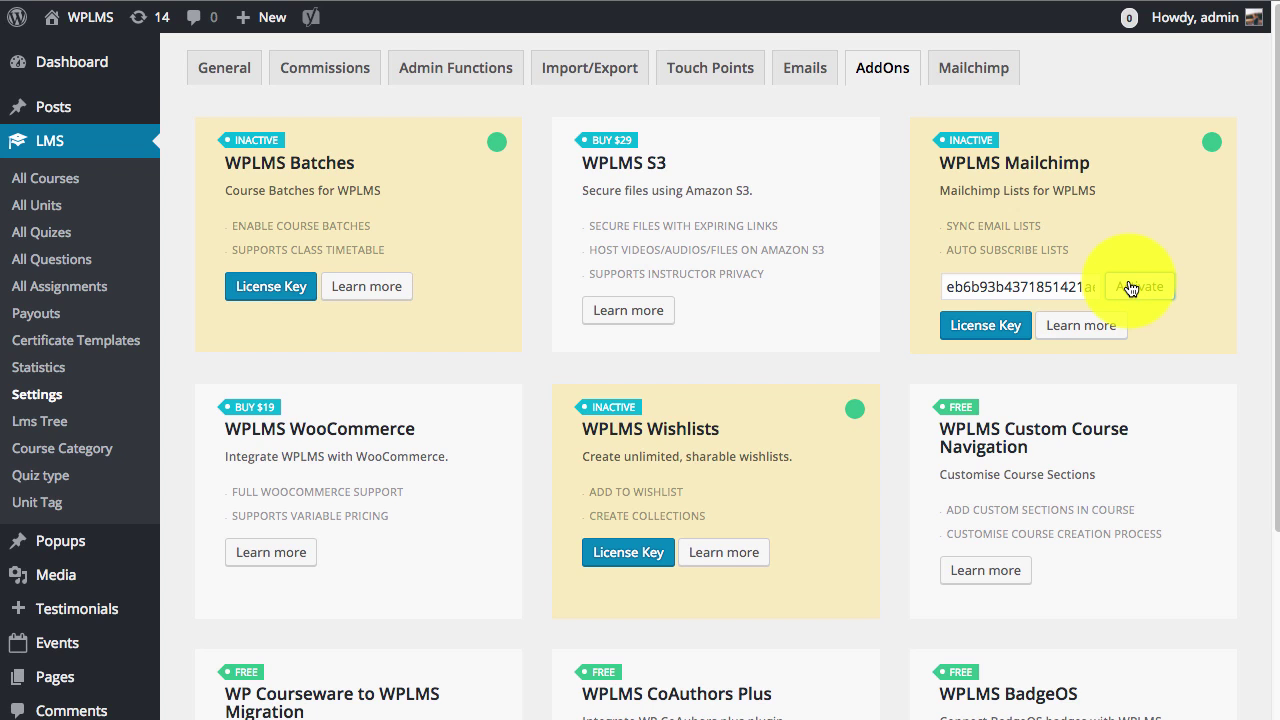
pyautogui.click(1136, 287)
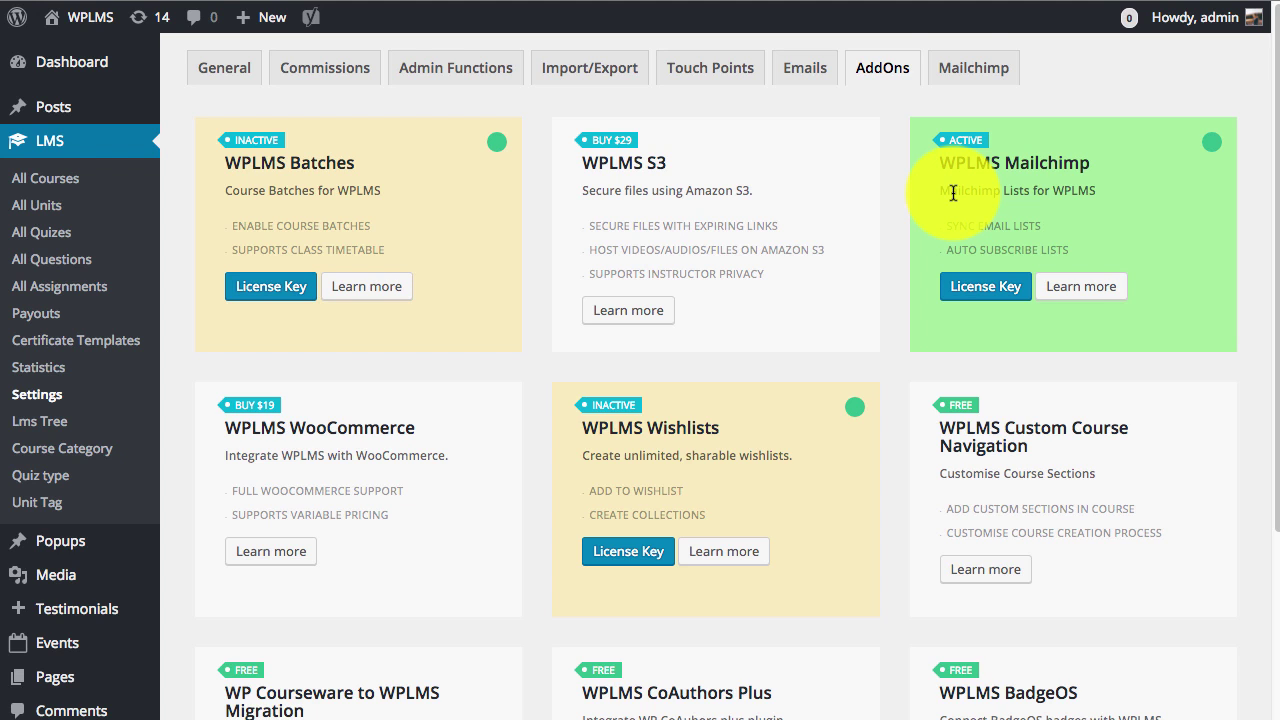
# Open the Mailchimp section of the LMS settings and locate the MailChimp API Key setting.
pyautogui.click(950, 65)
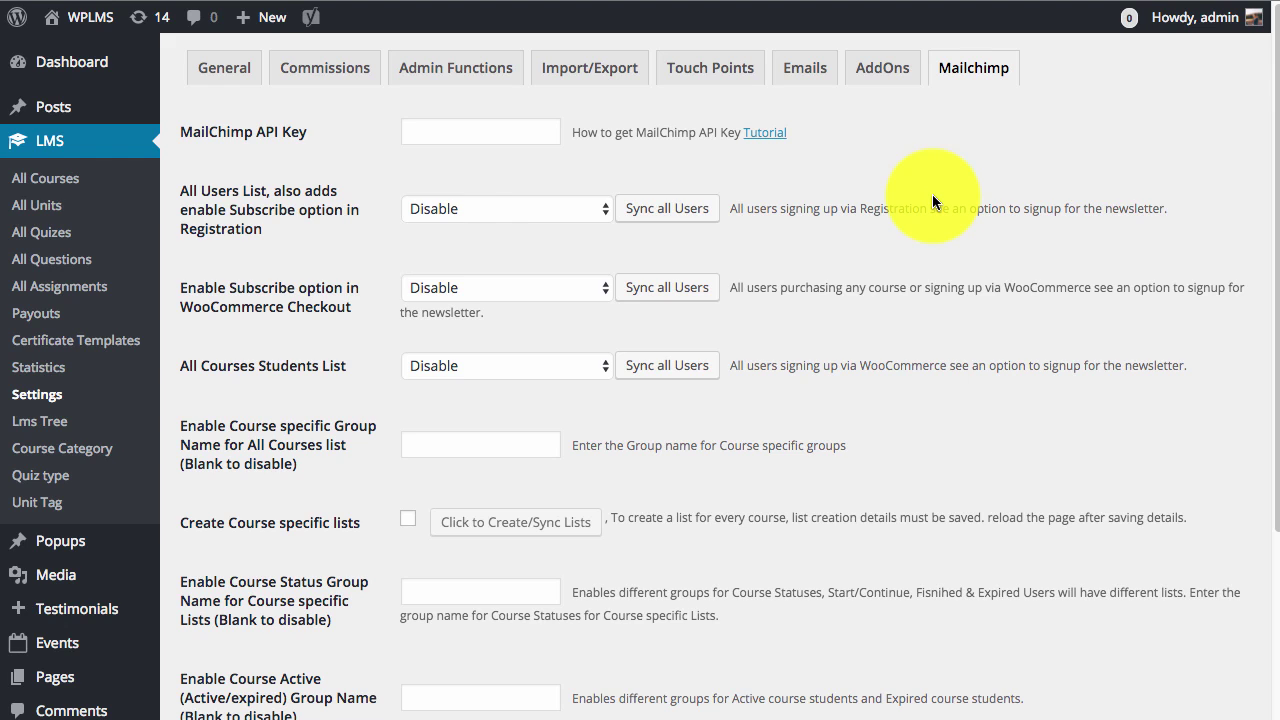
pyautogui.moveTo(201, 134); pyautogui.dragTo(313, 157)
pyautogui.click(315, 159)
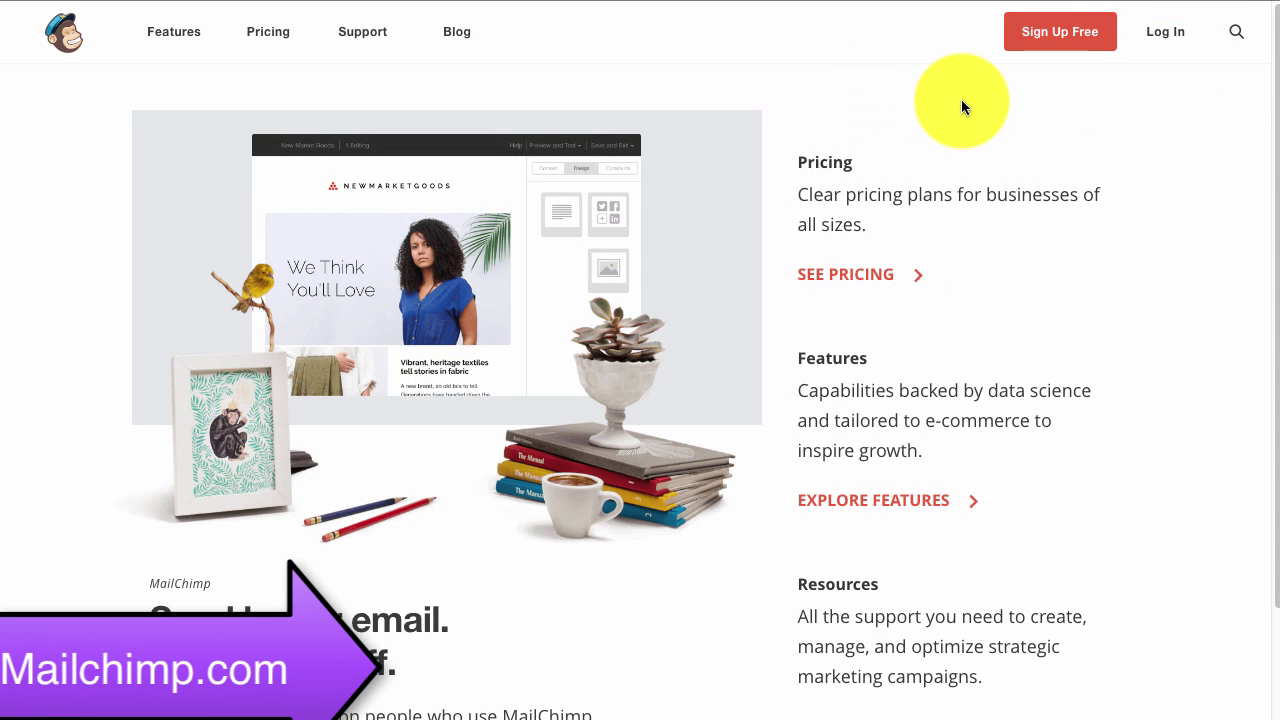
# Go to the free sign-up on Mailchimp.com and look over the account dashboard.
pyautogui.click(1060, 35)
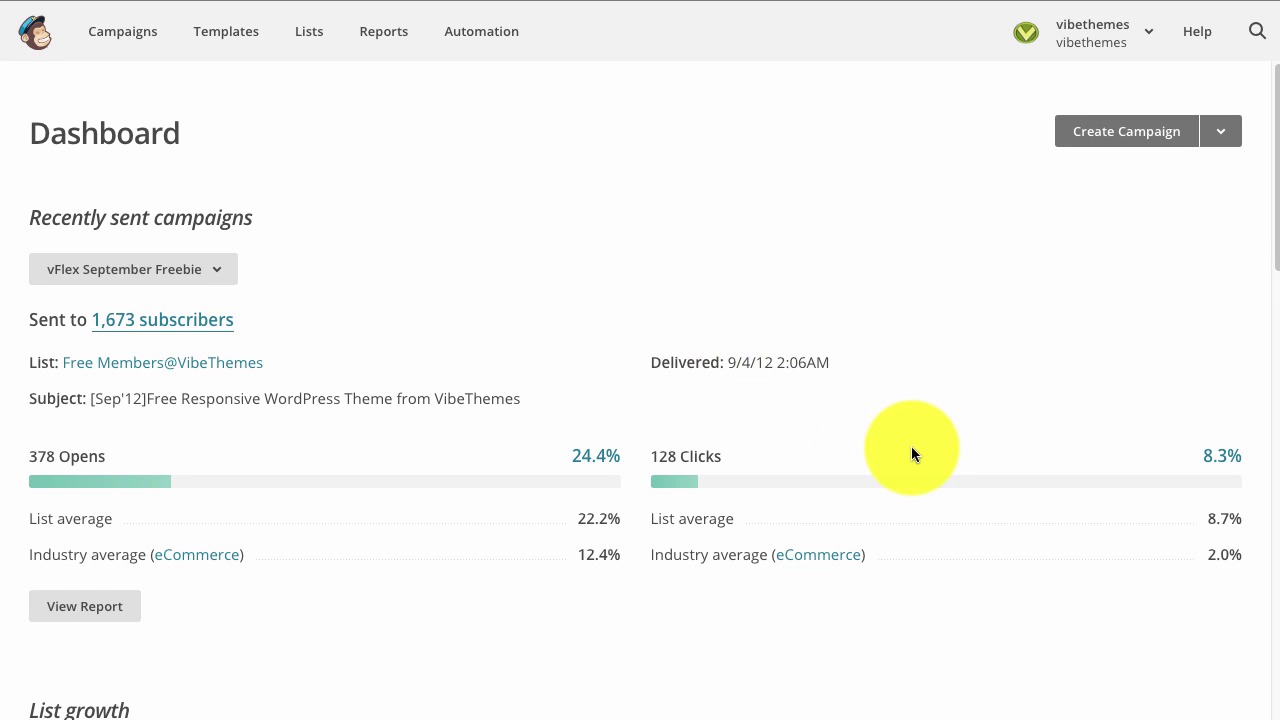
pyautogui.scroll(-5, 851, 328)
pyautogui.scroll(5, 849, 334)
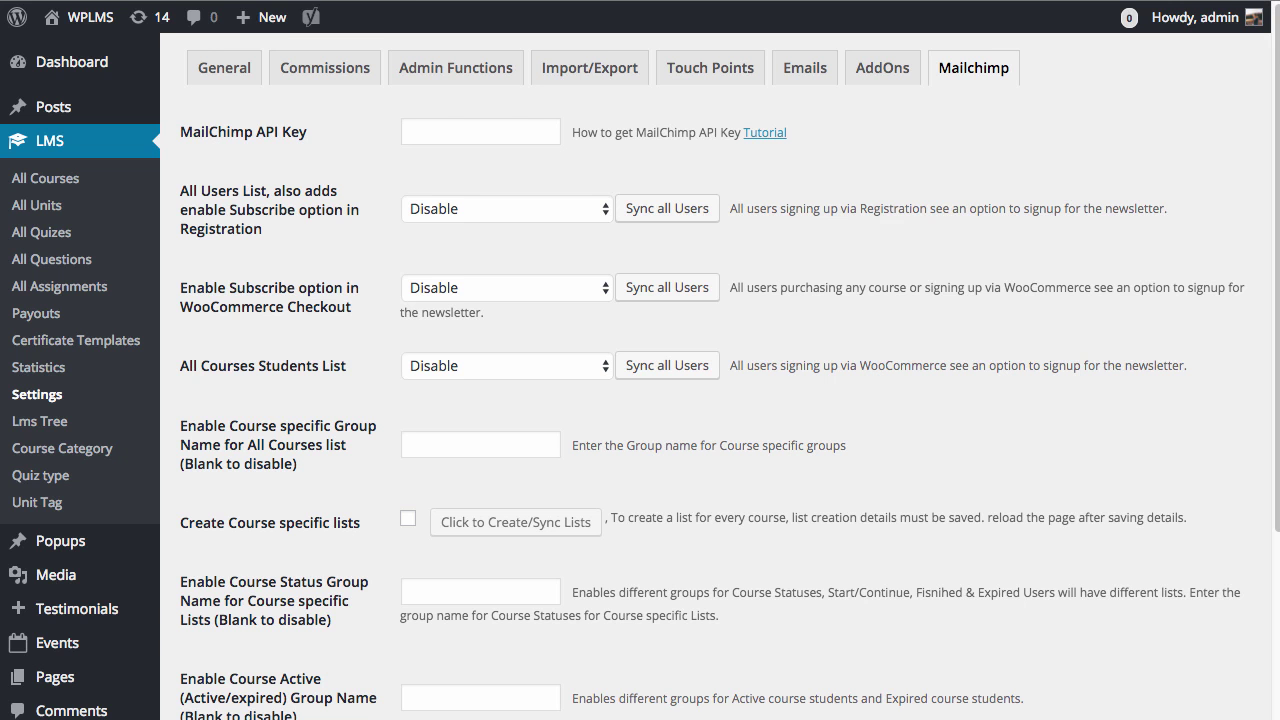
# Open the MailChimp API key tutorial from the WPLMS settings in a new tab and read how to generate a key.
pyautogui.rightClick(755, 138)
pyautogui.click(771, 142)
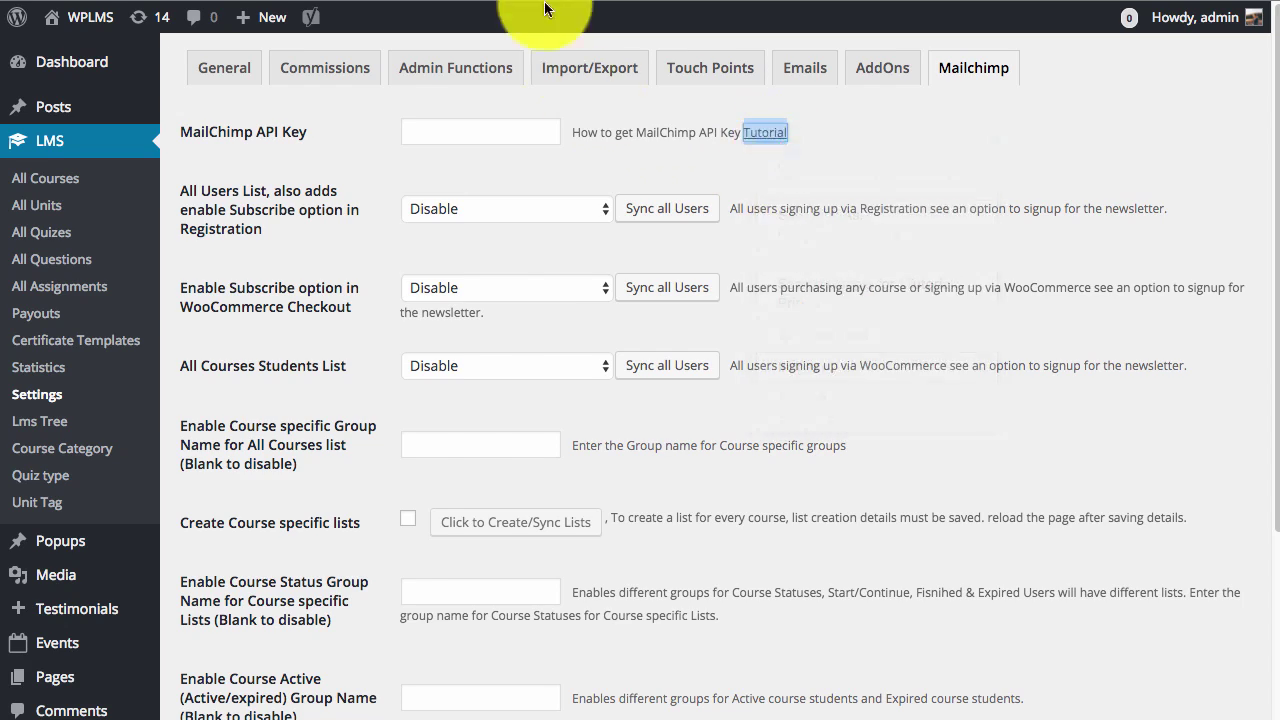
pyautogui.click(545, 8)
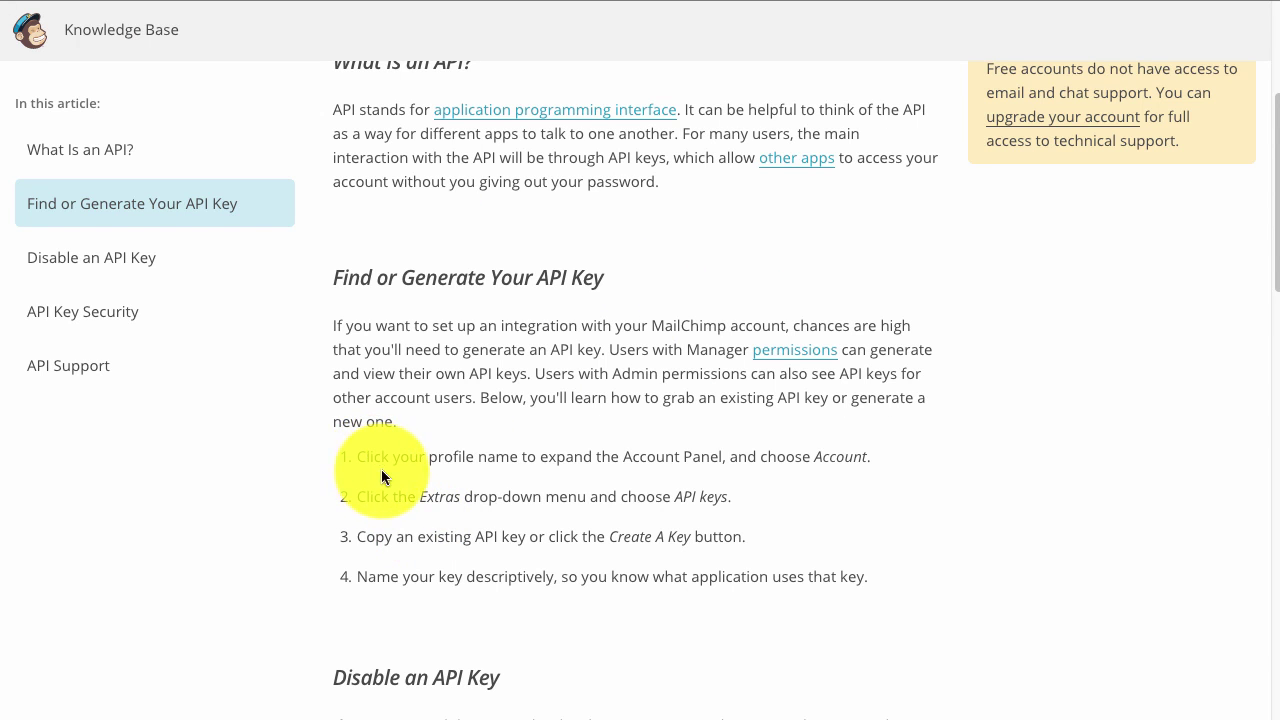
pyautogui.moveTo(623, 456); pyautogui.dragTo(710, 458)
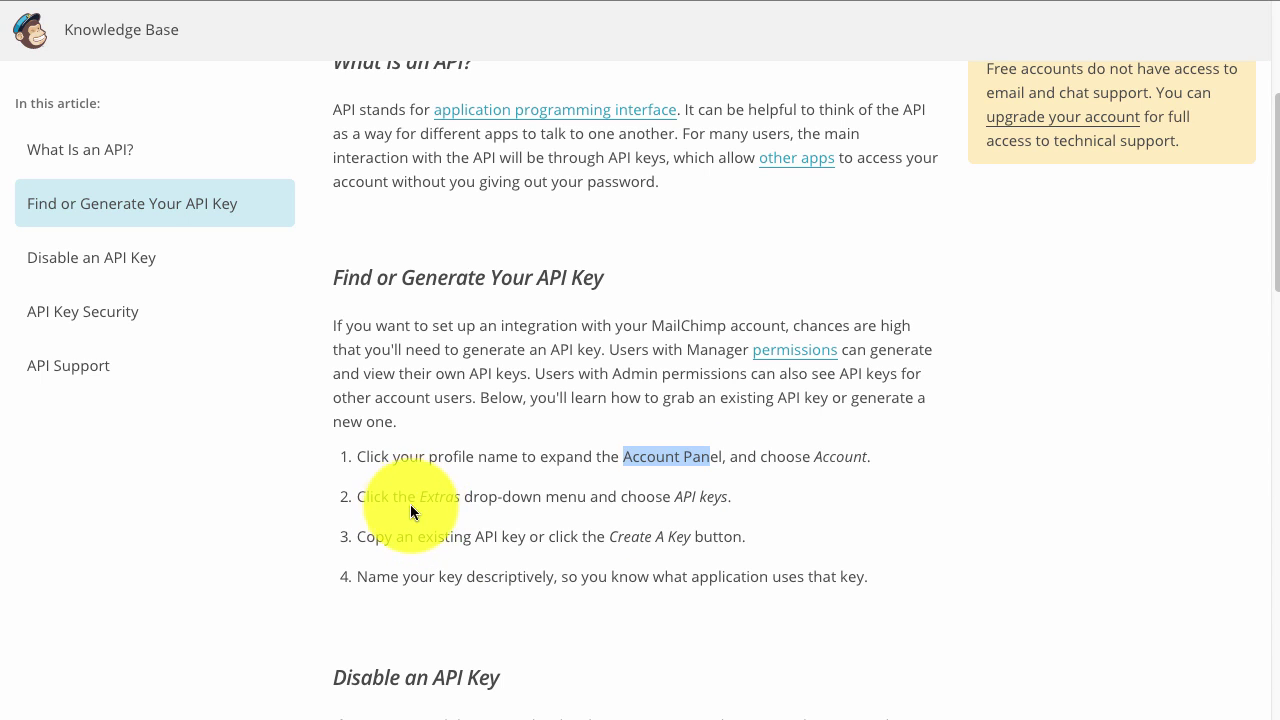
pyautogui.moveTo(427, 497); pyautogui.dragTo(724, 493)
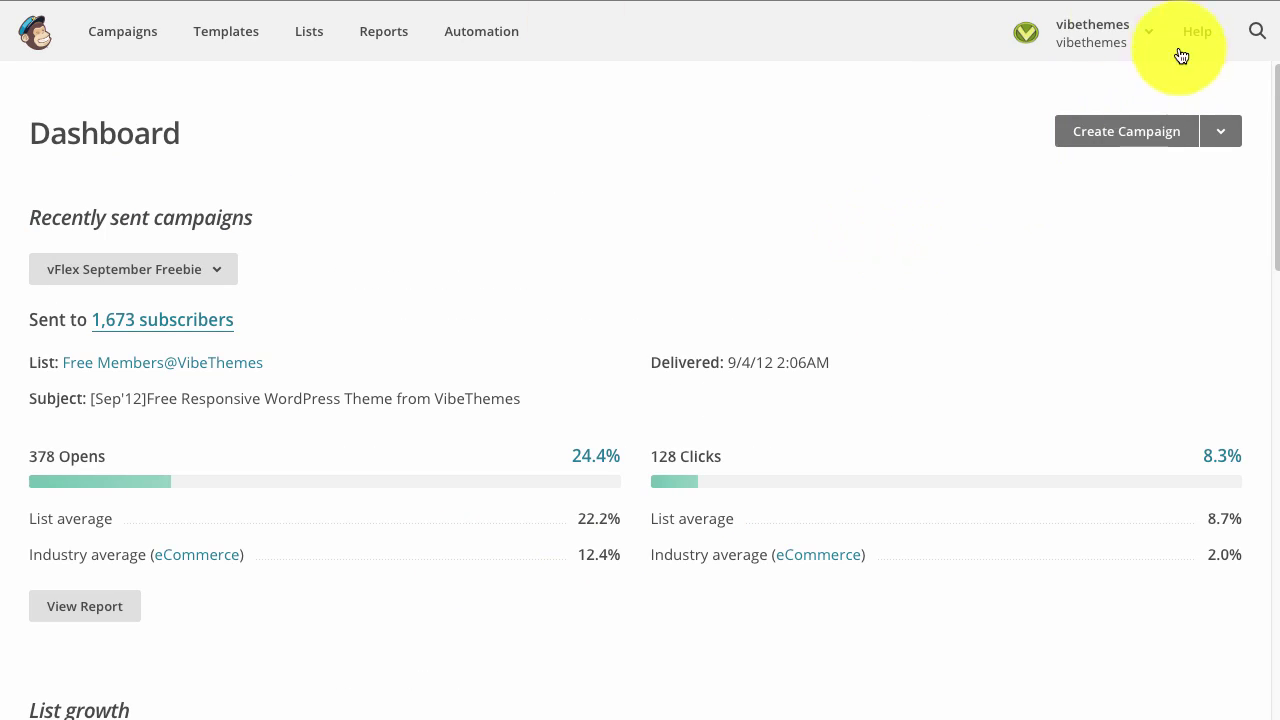
# Open the API keys page of the Mailchimp account and create a new key.
pyautogui.click(1120, 37)
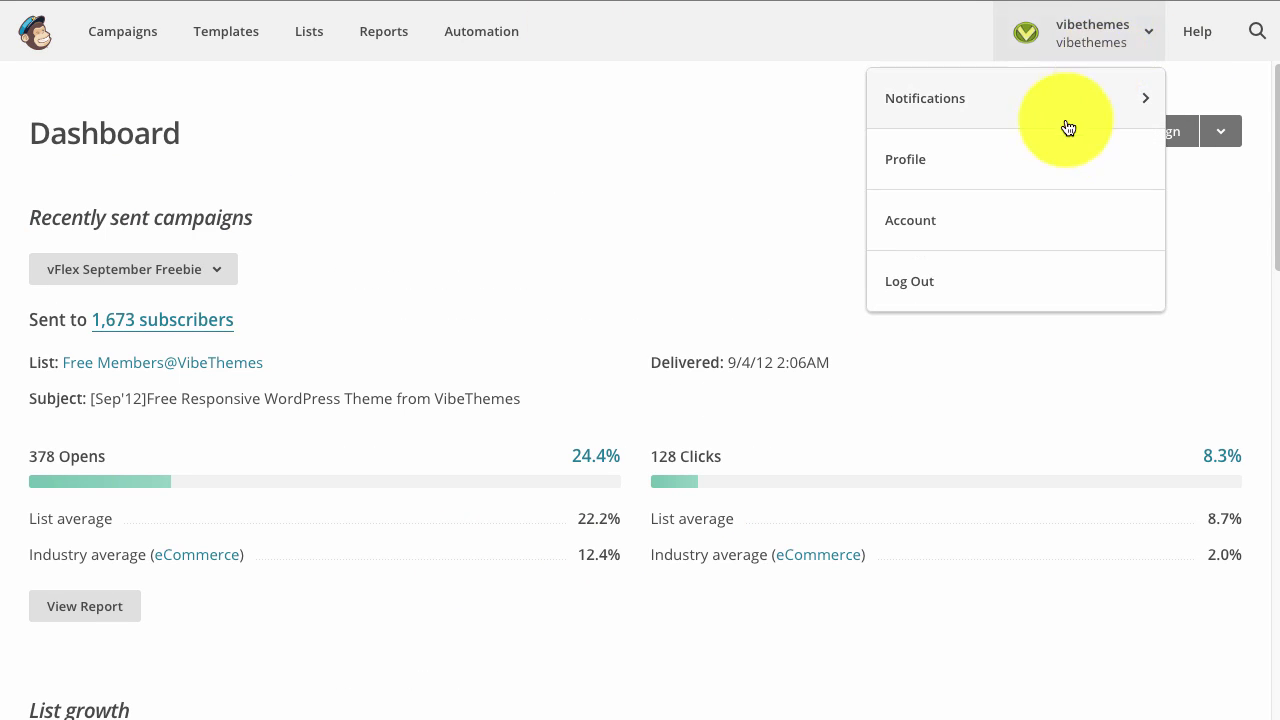
pyautogui.click(982, 216)
pyautogui.click(364, 236)
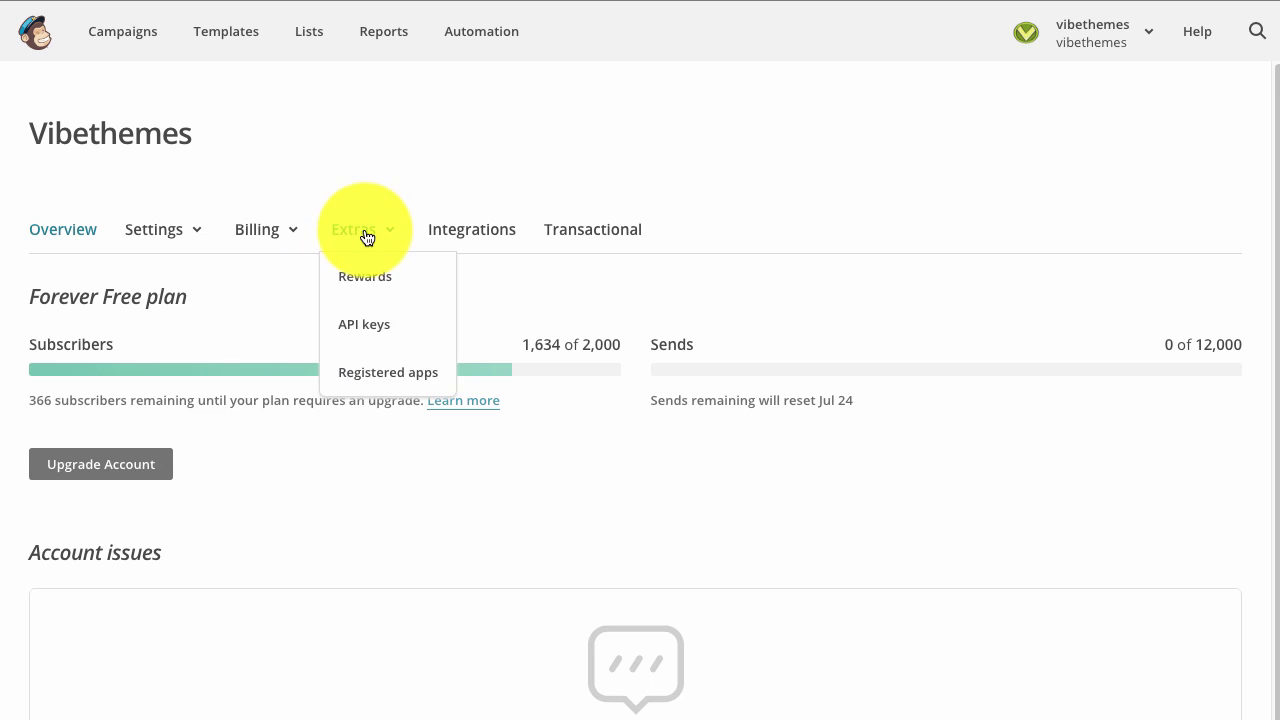
pyautogui.click(371, 324)
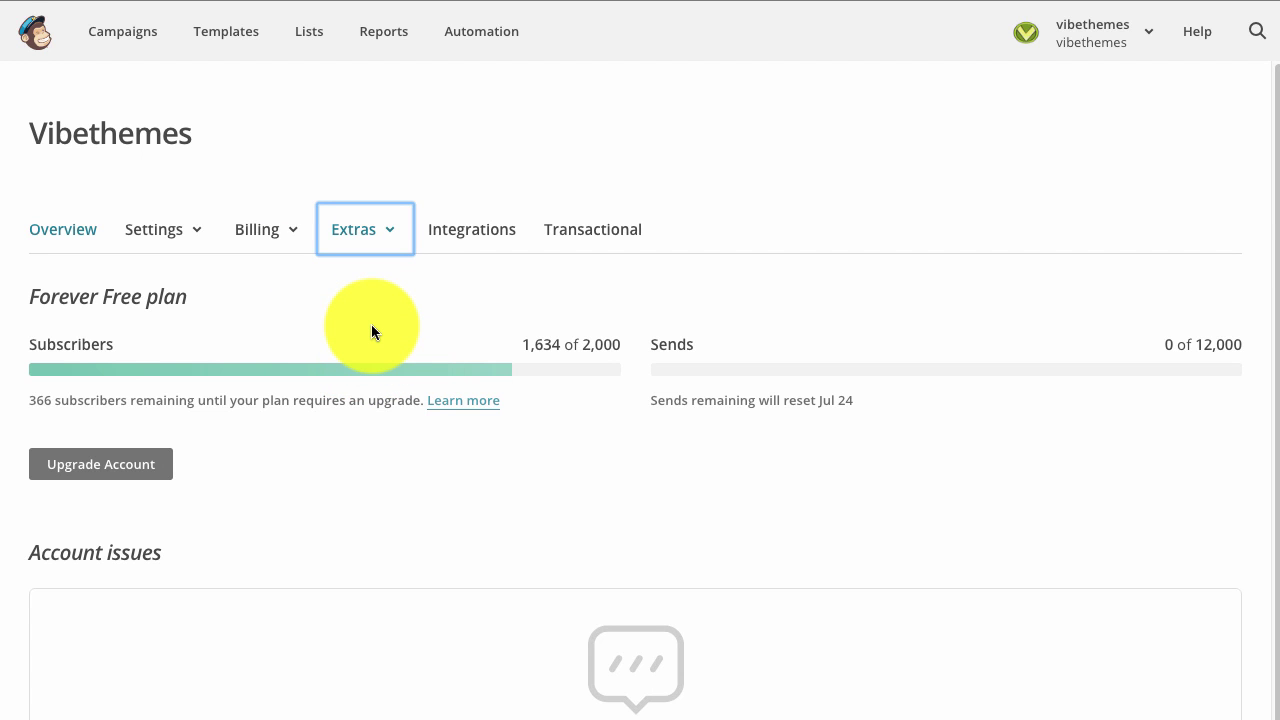
pyautogui.scroll(-4, 371, 324)
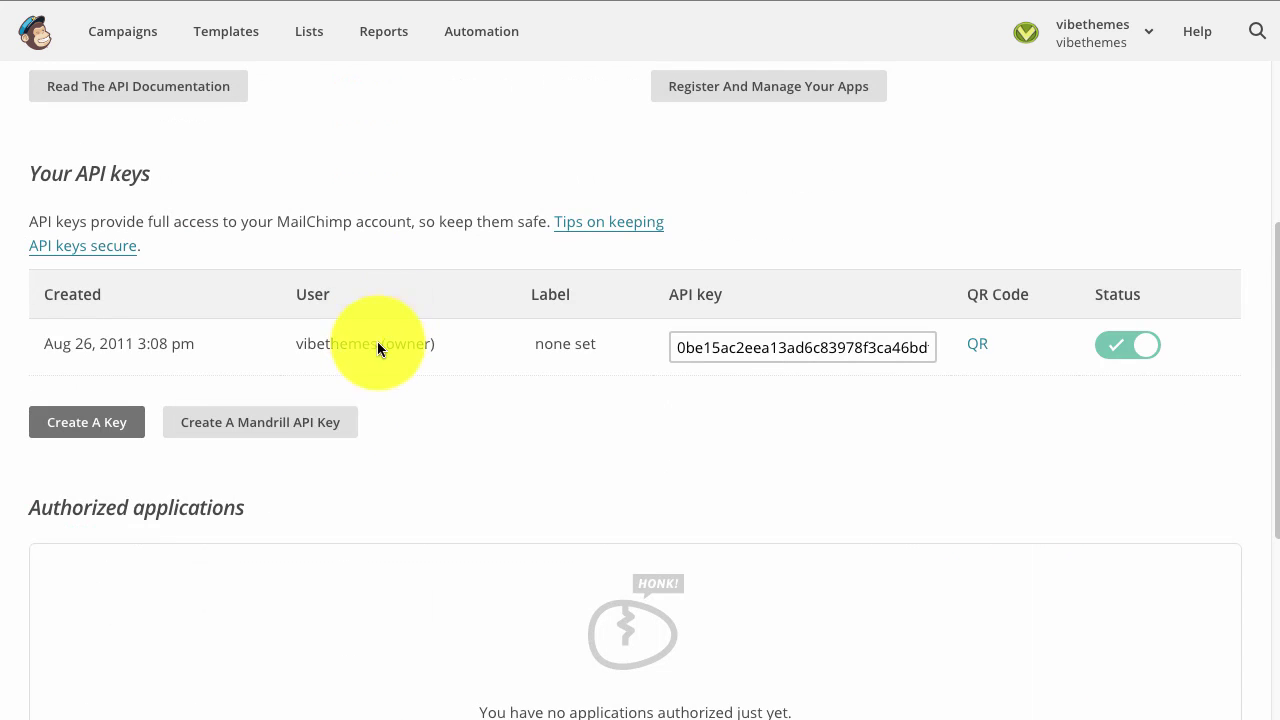
pyautogui.click(86, 425)
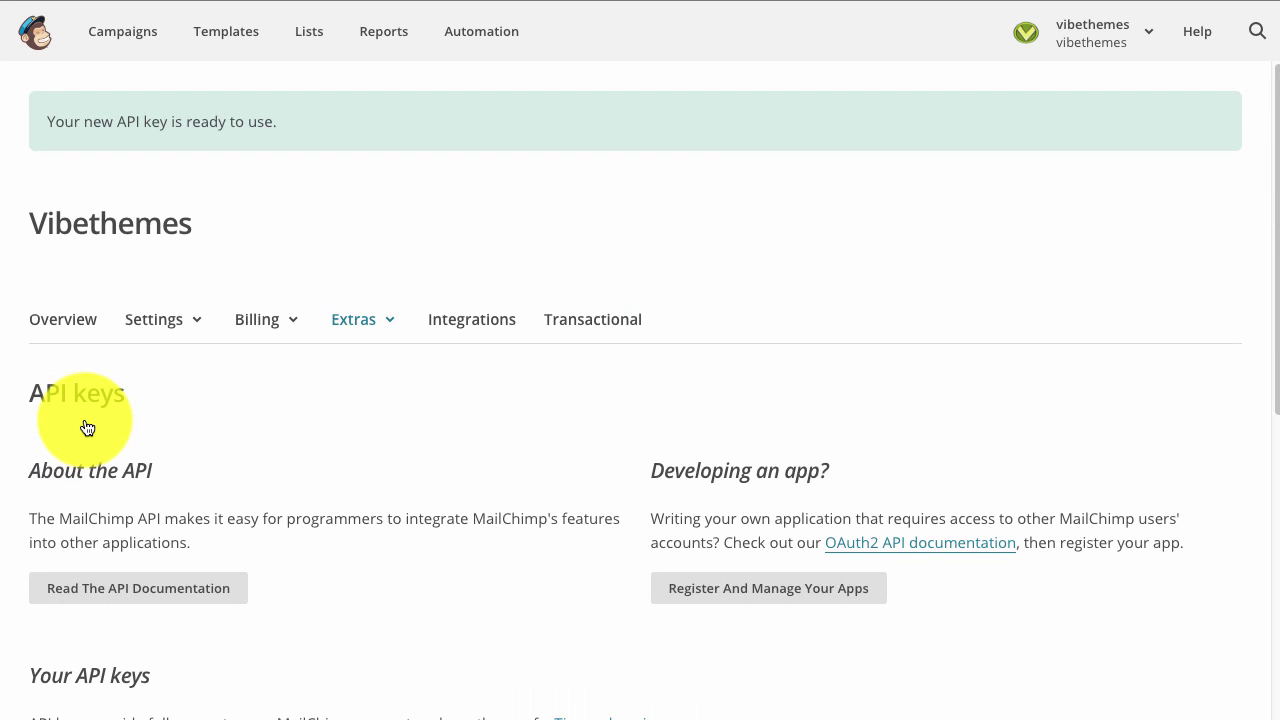
# Copy the API key created on Aug 26, 2011 from the account's list of API keys.
pyautogui.scroll(-5, 390, 408)
pyautogui.scroll(-1, 390, 408)
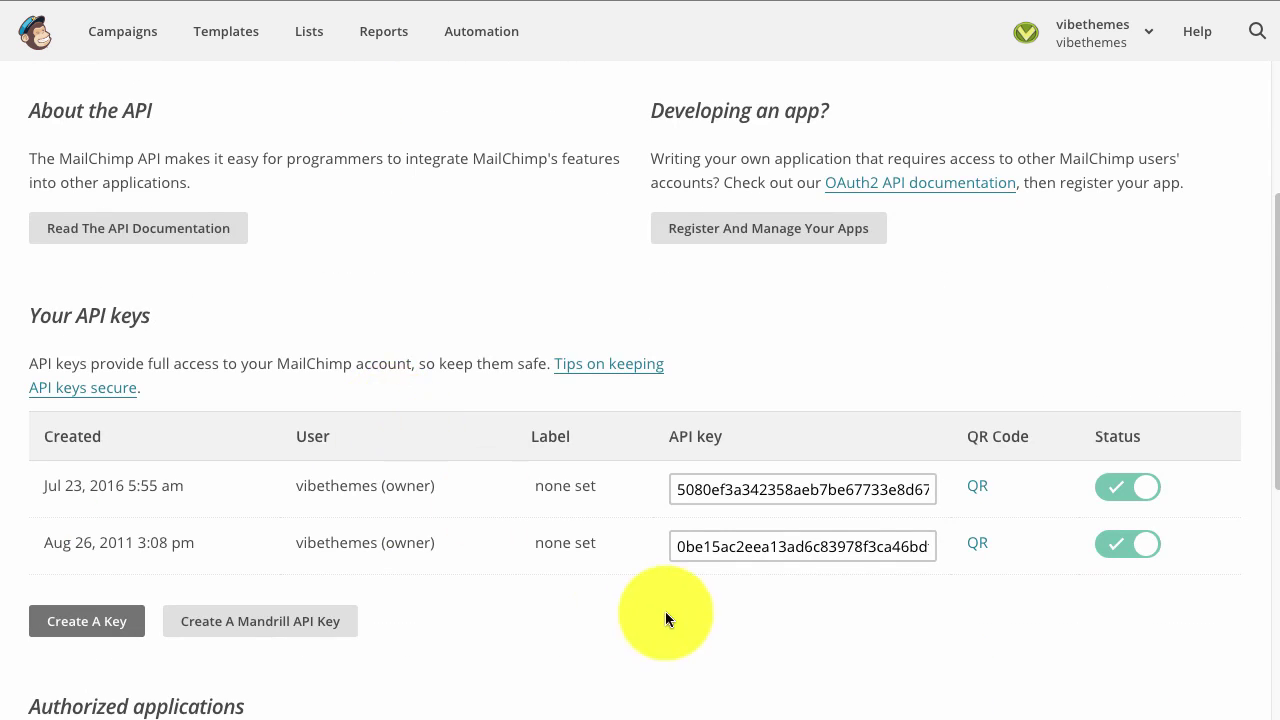
pyautogui.click(754, 555)
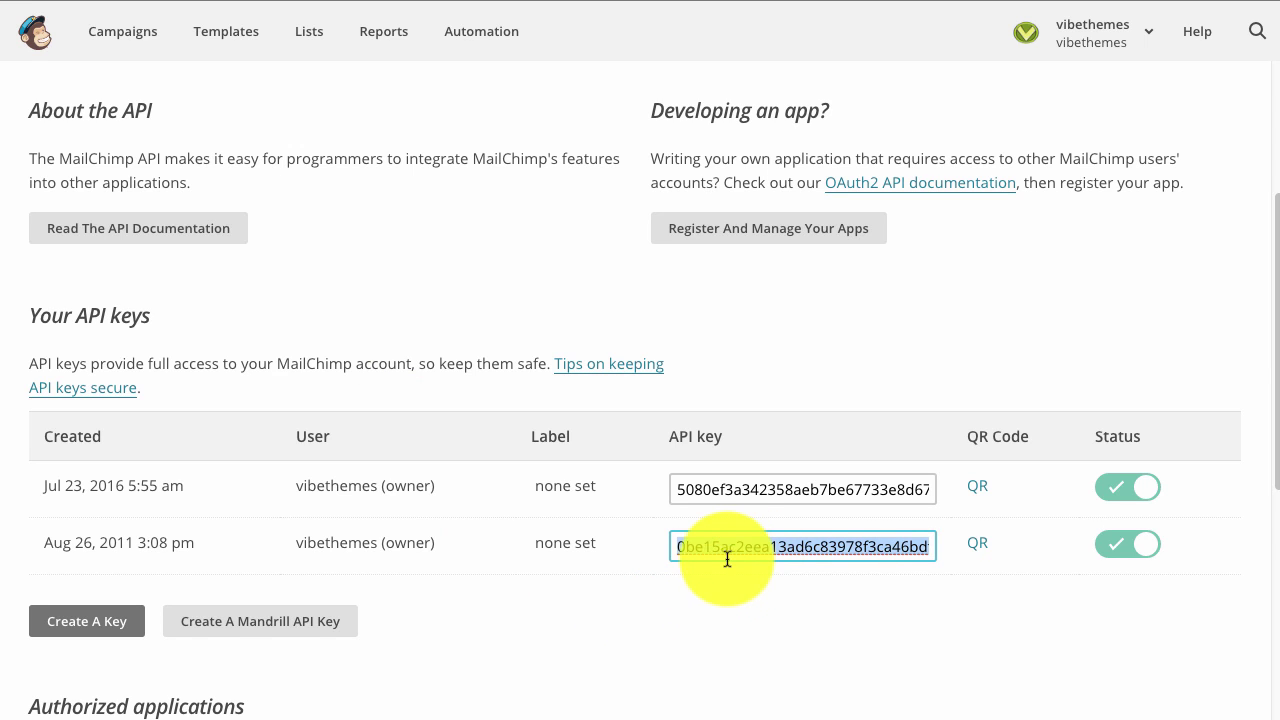
pyautogui.rightClick(712, 555)
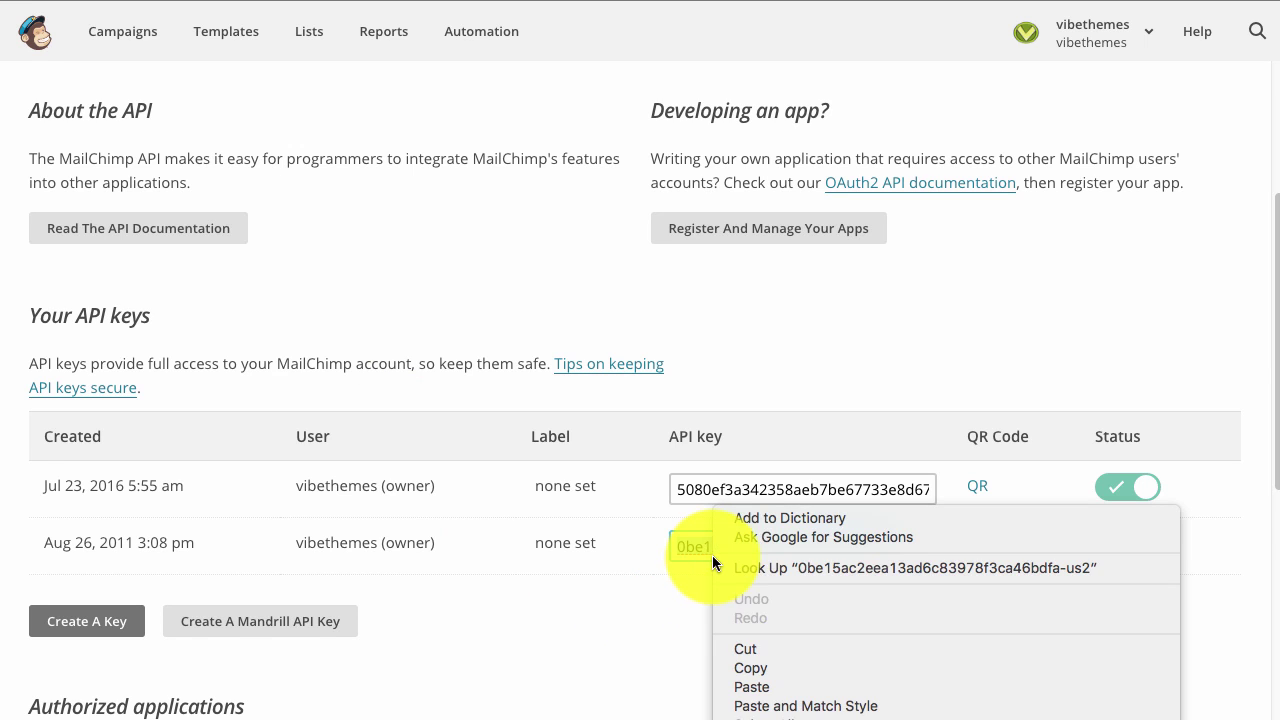
pyautogui.click(772, 665)
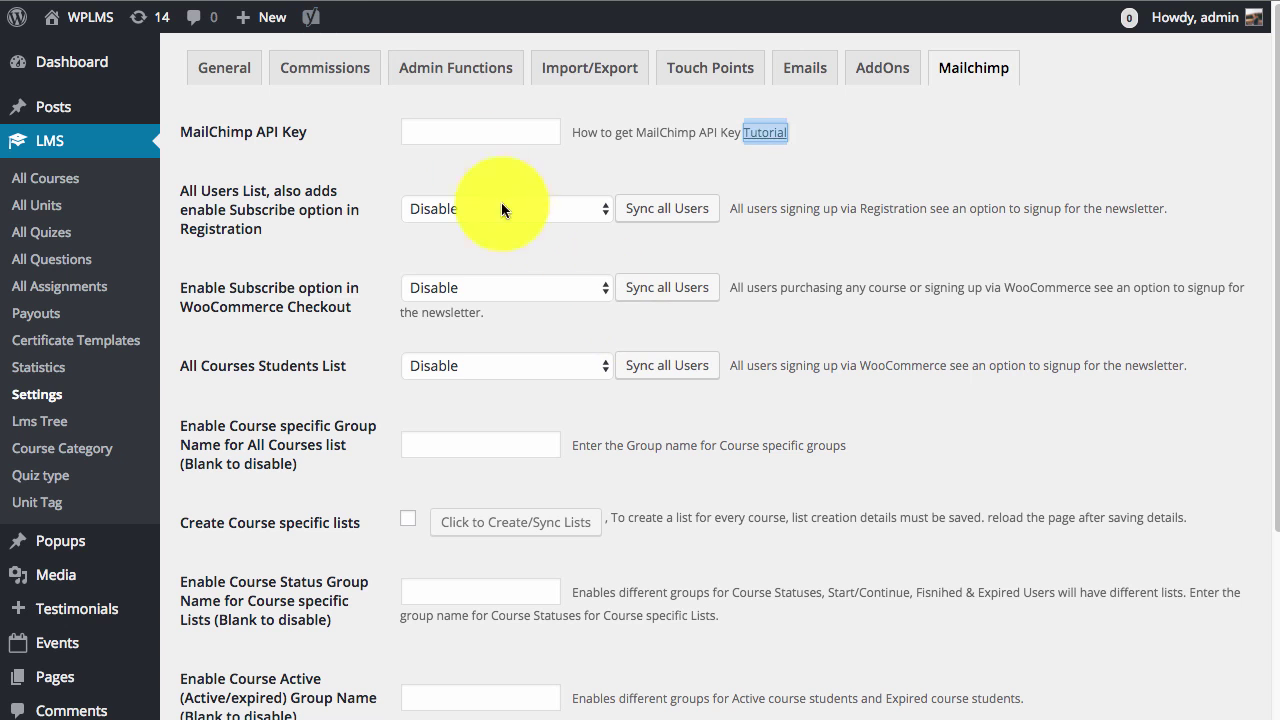
# Paste the copied API key into the MailChimp API Key setting and save the settings.
pyautogui.click(462, 142)
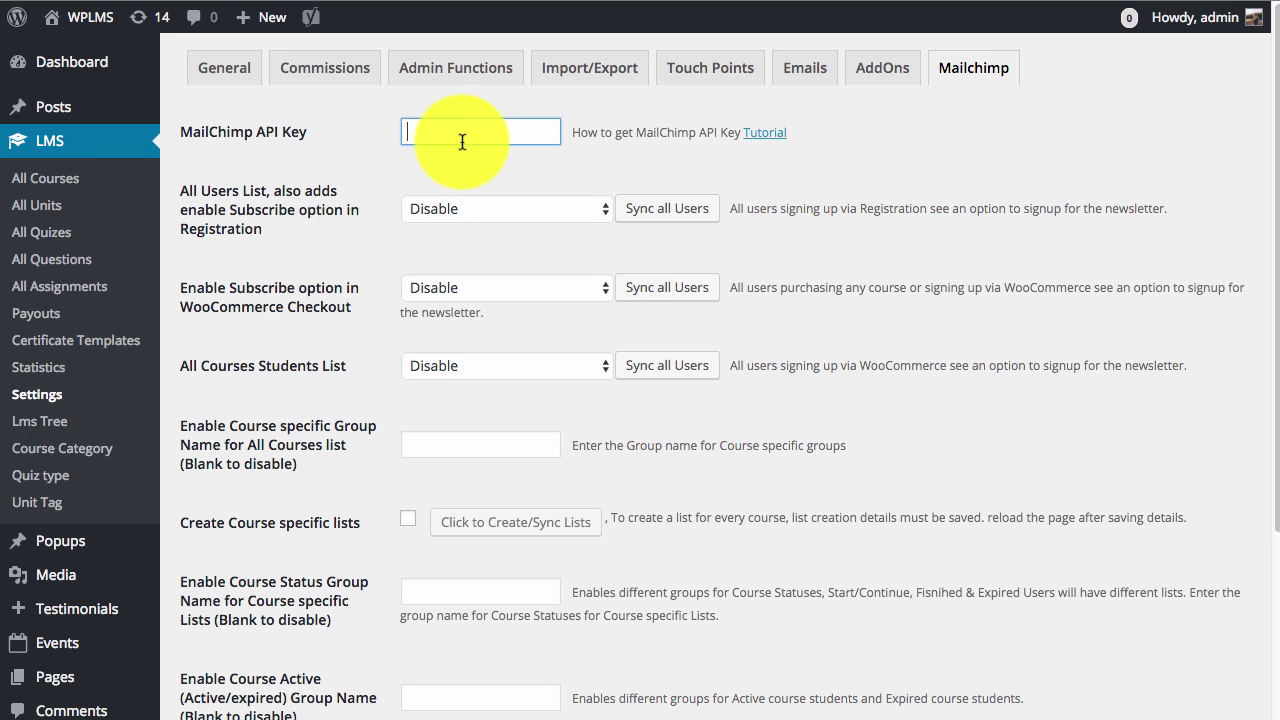
pyautogui.press('super+v')
pyautogui.click(869, 204)
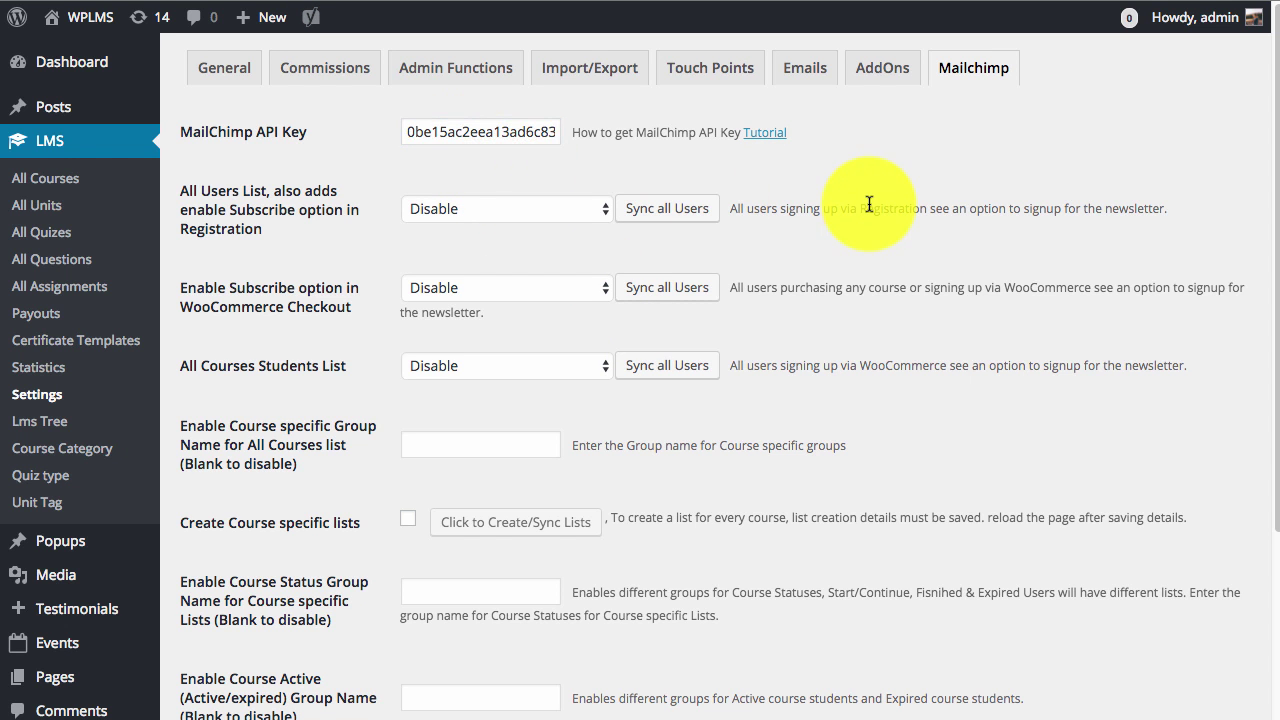
pyautogui.scroll(-6, 891, 296)
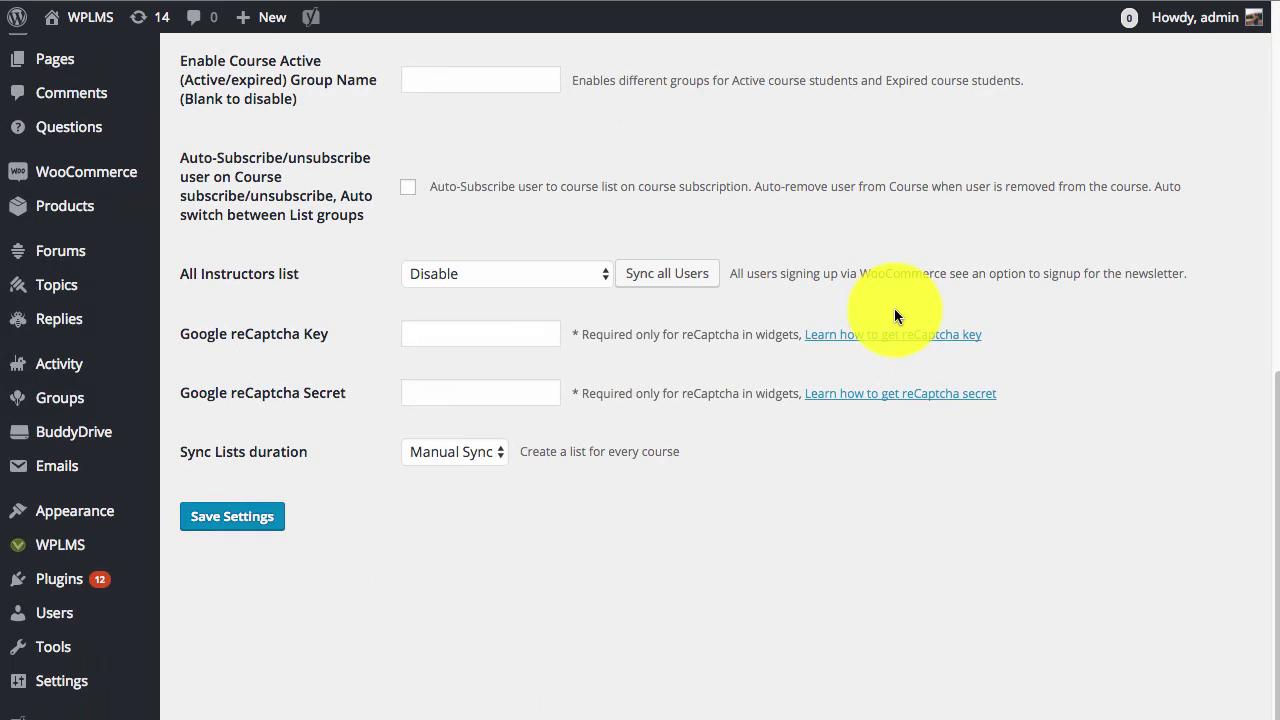
pyautogui.click(239, 518)
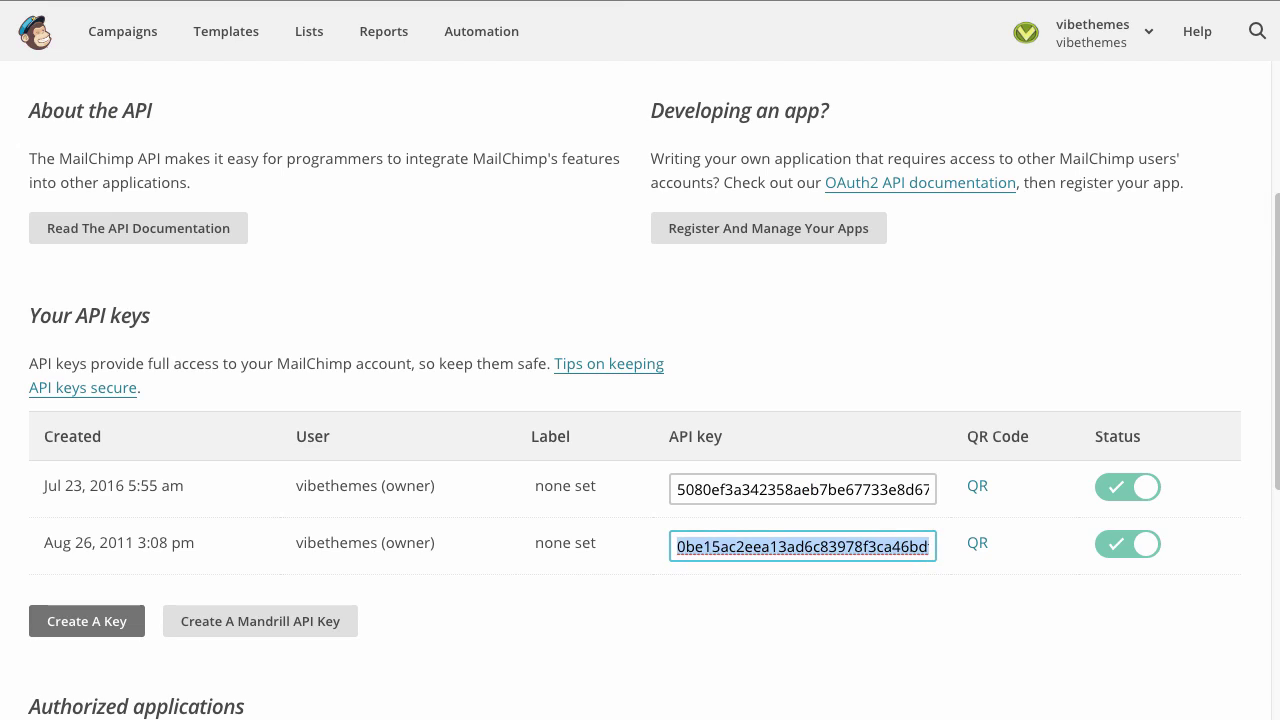
# Switch to the Mailchimp account and create a new list named "All tutorial users".
pyautogui.click(314, 34)
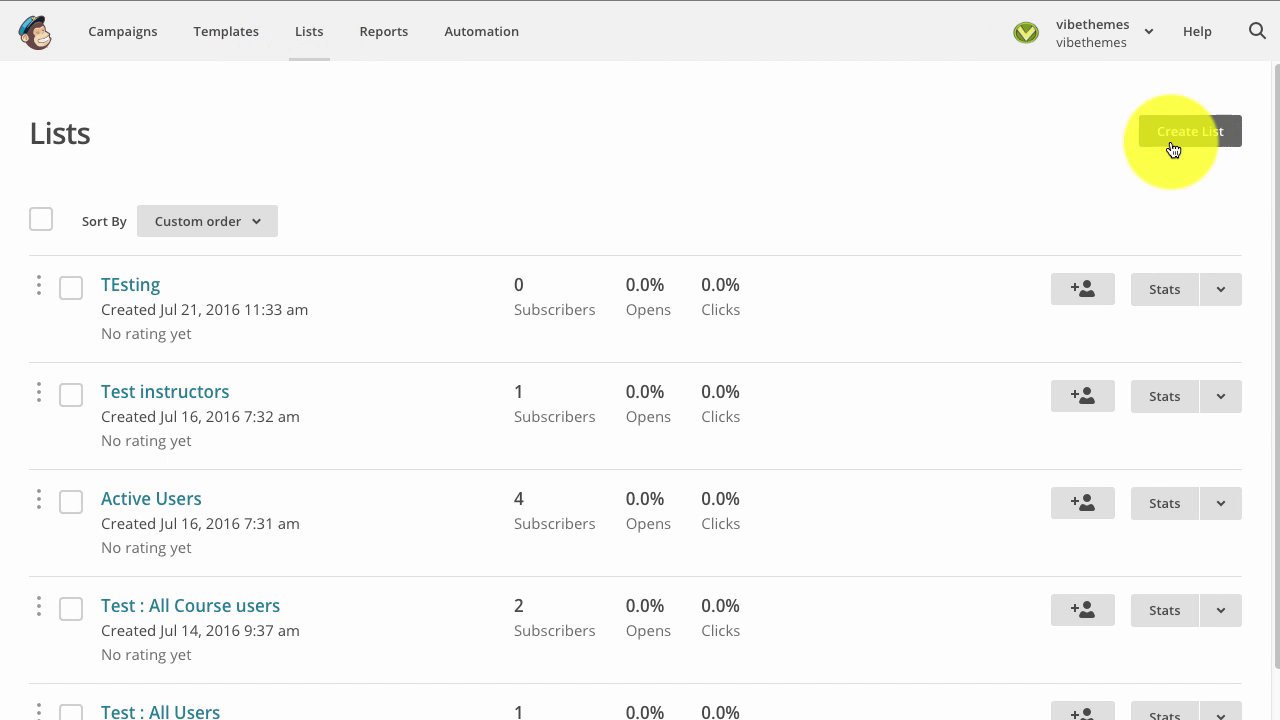
pyautogui.click(1190, 132)
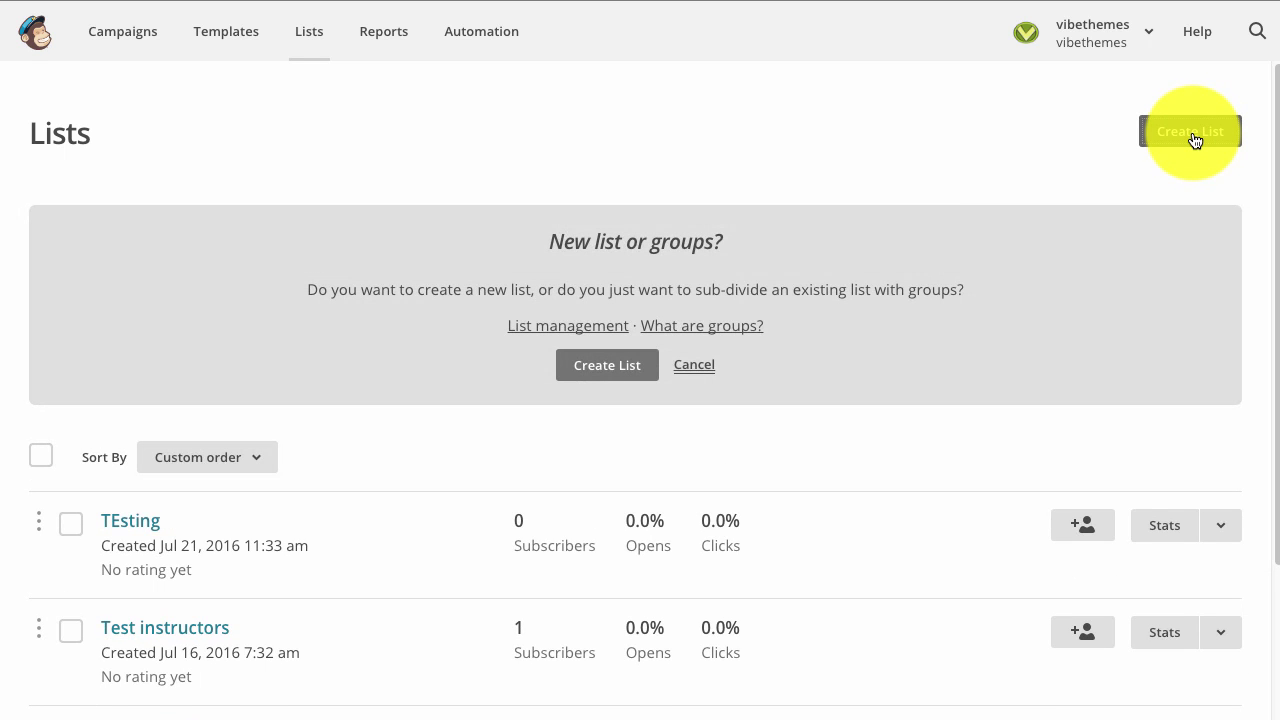
pyautogui.click(580, 362)
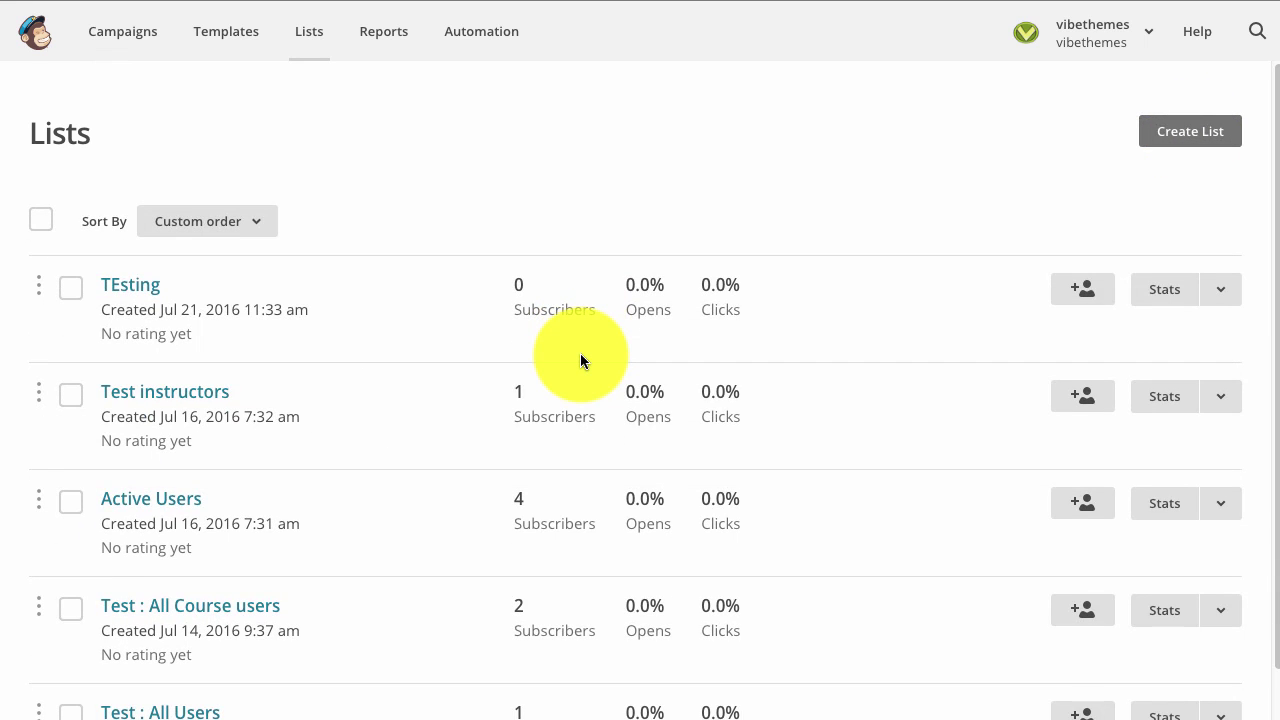
pyautogui.click(460, 300)
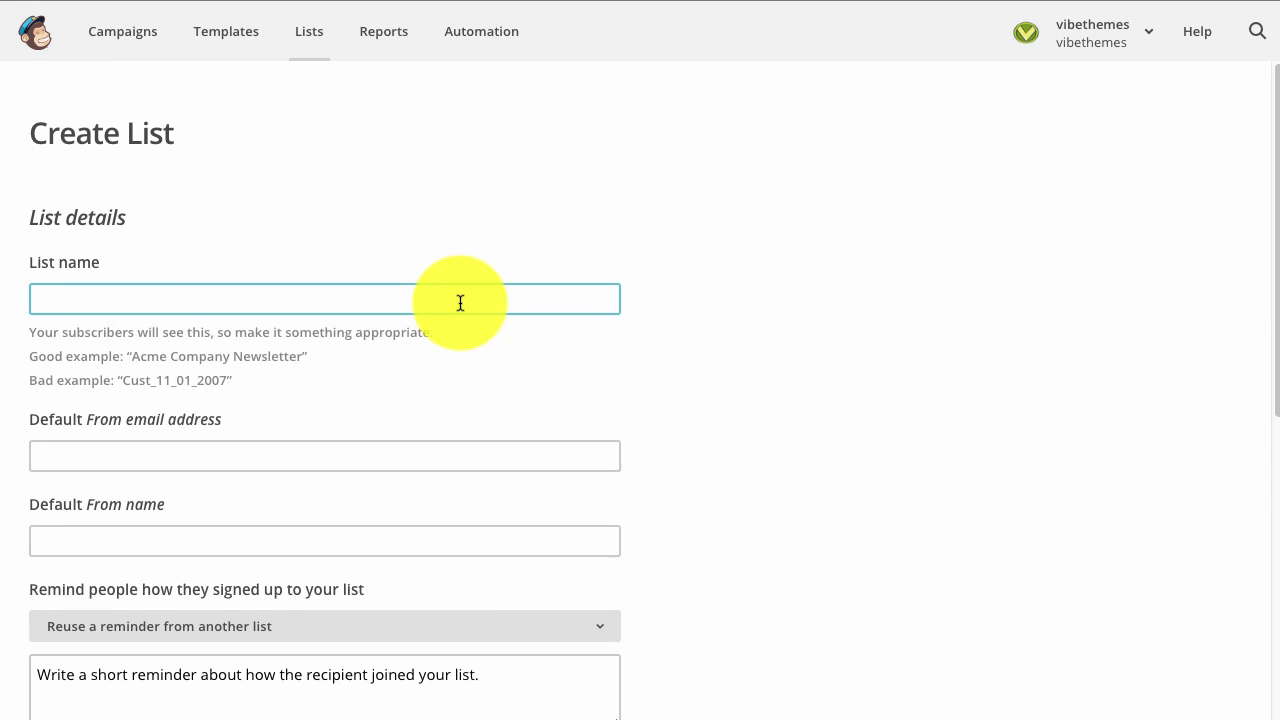
pyautogui.scroll(-1, 880, 323)
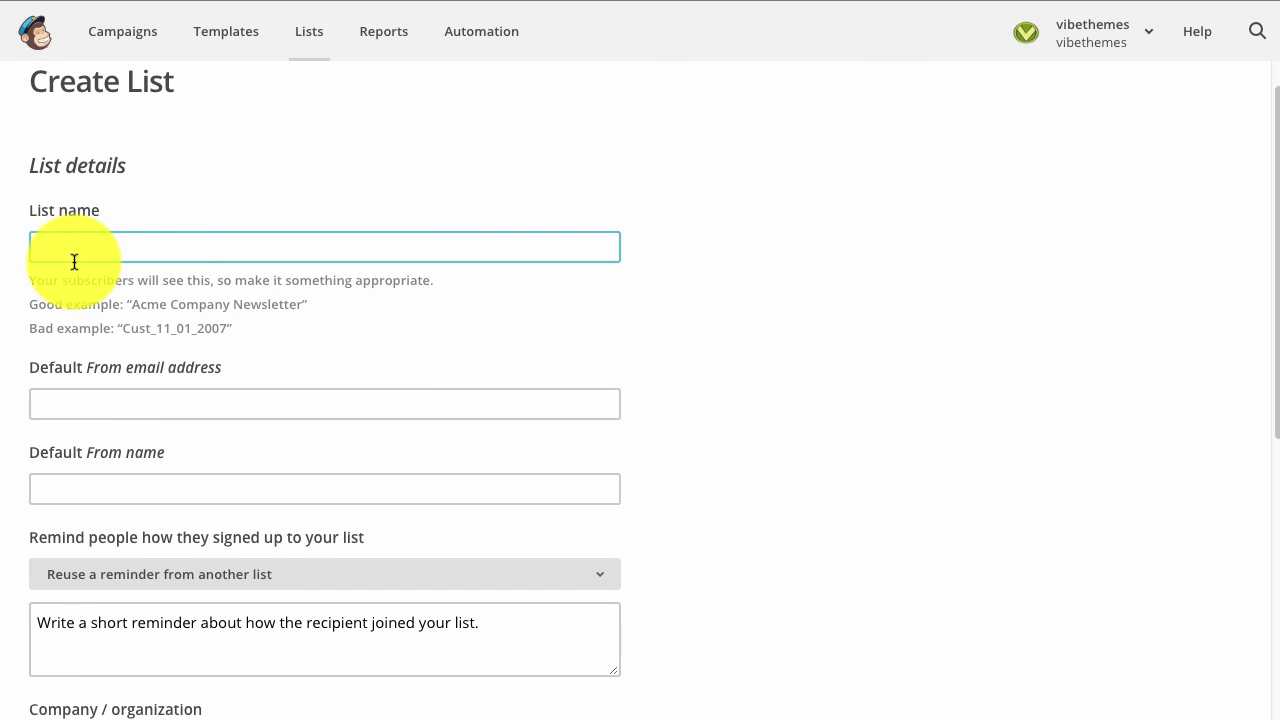
pyautogui.write('All tutorial users')
pyautogui.scroll(-1, 334, 371)
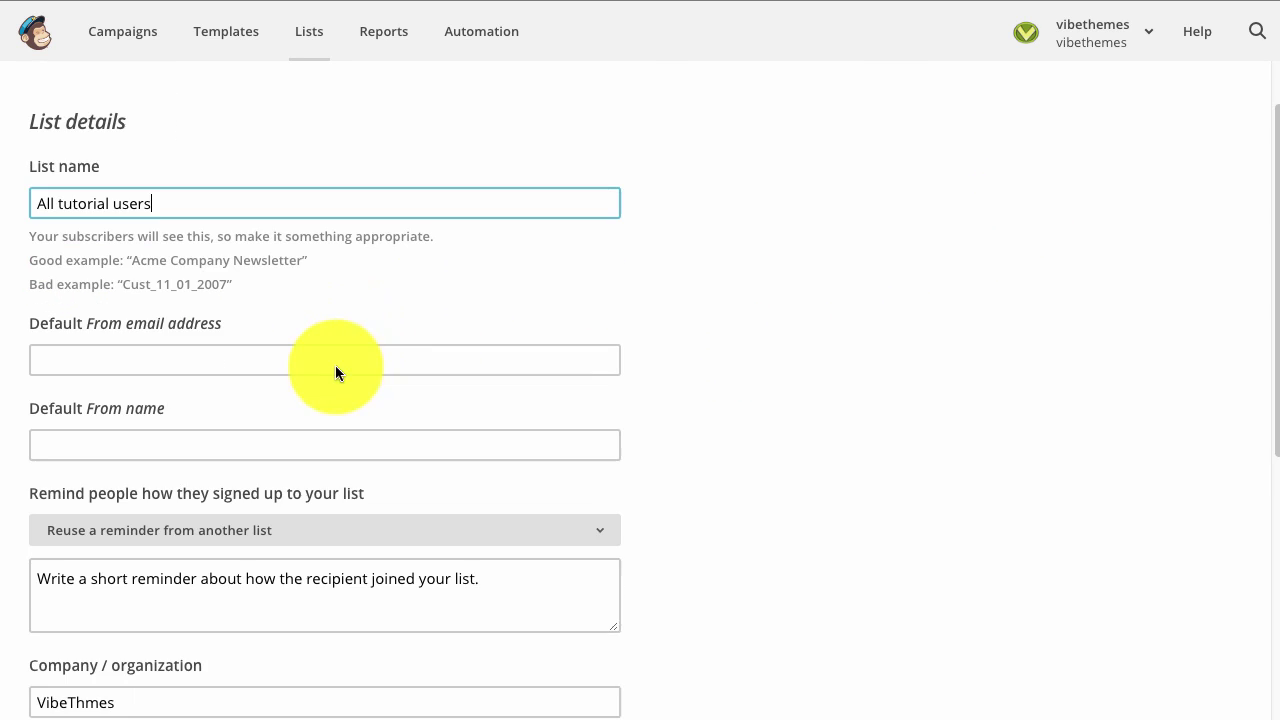
pyautogui.click(174, 360)
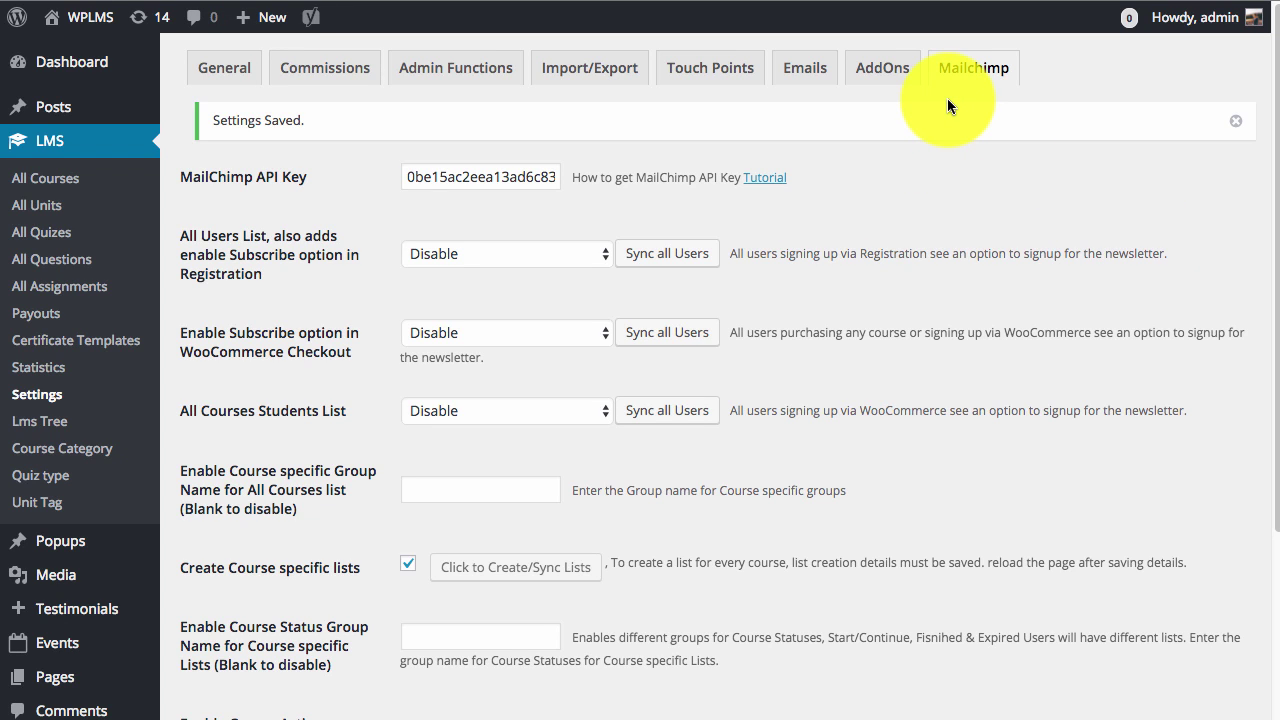
# Reload the WPLMS Mailchimp settings, set the All Users List to "All tutorial users" and save.
pyautogui.rightClick(999, 153)
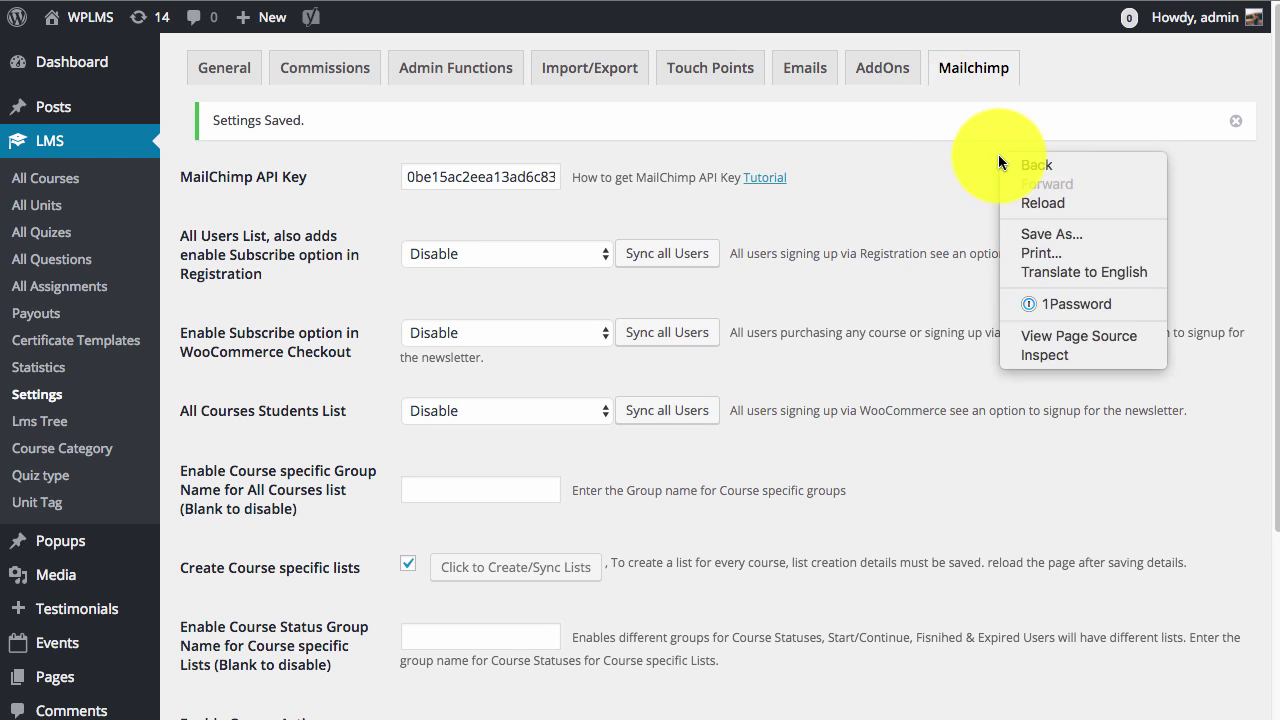
pyautogui.click(1022, 200)
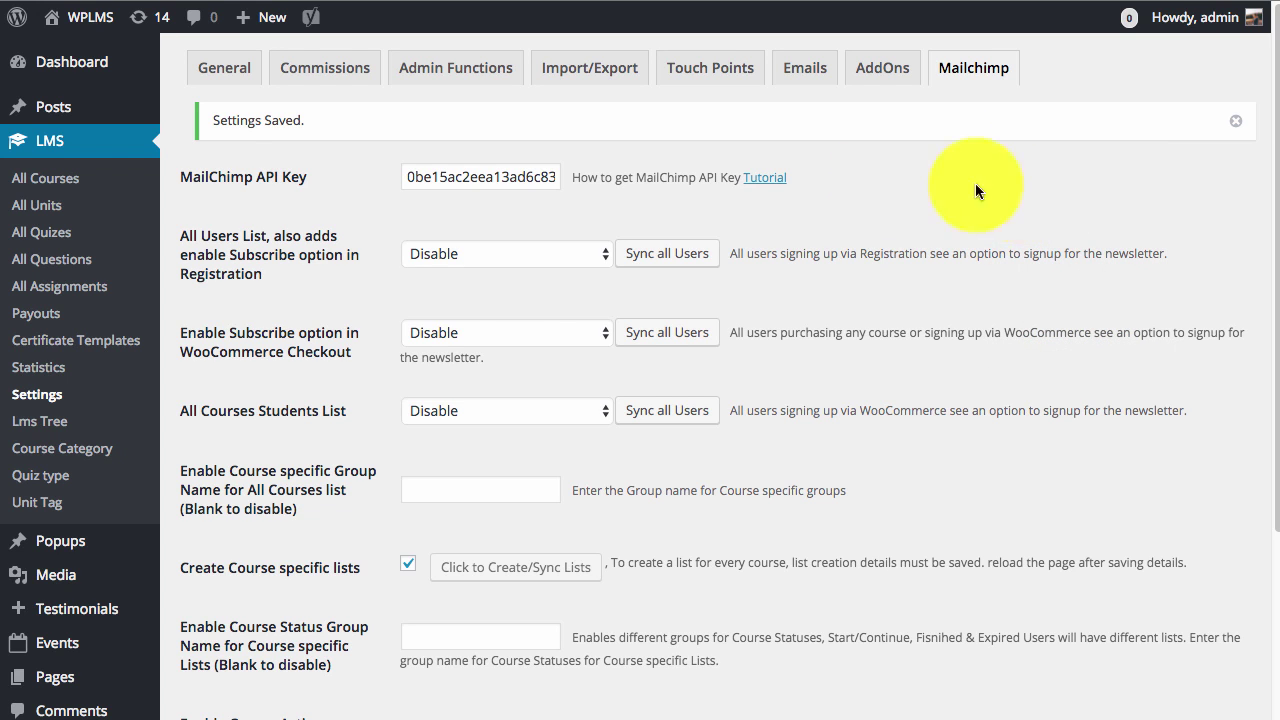
pyautogui.click(481, 287)
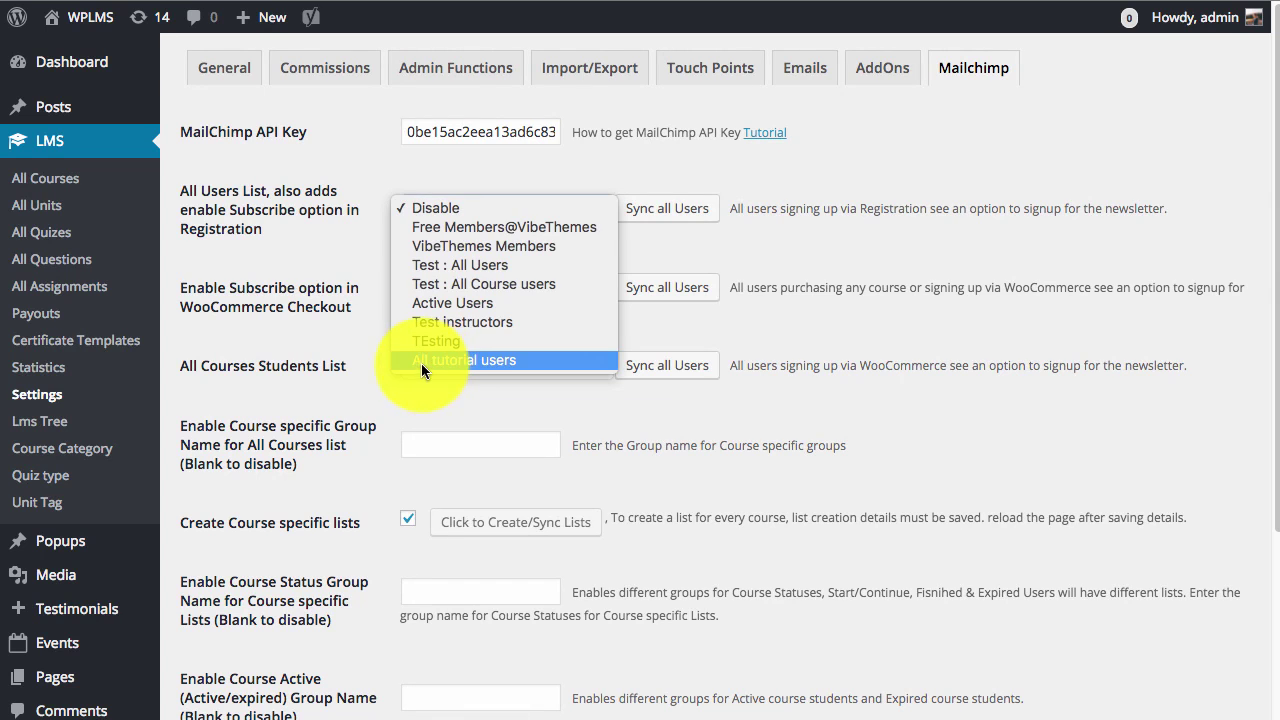
pyautogui.click(423, 360)
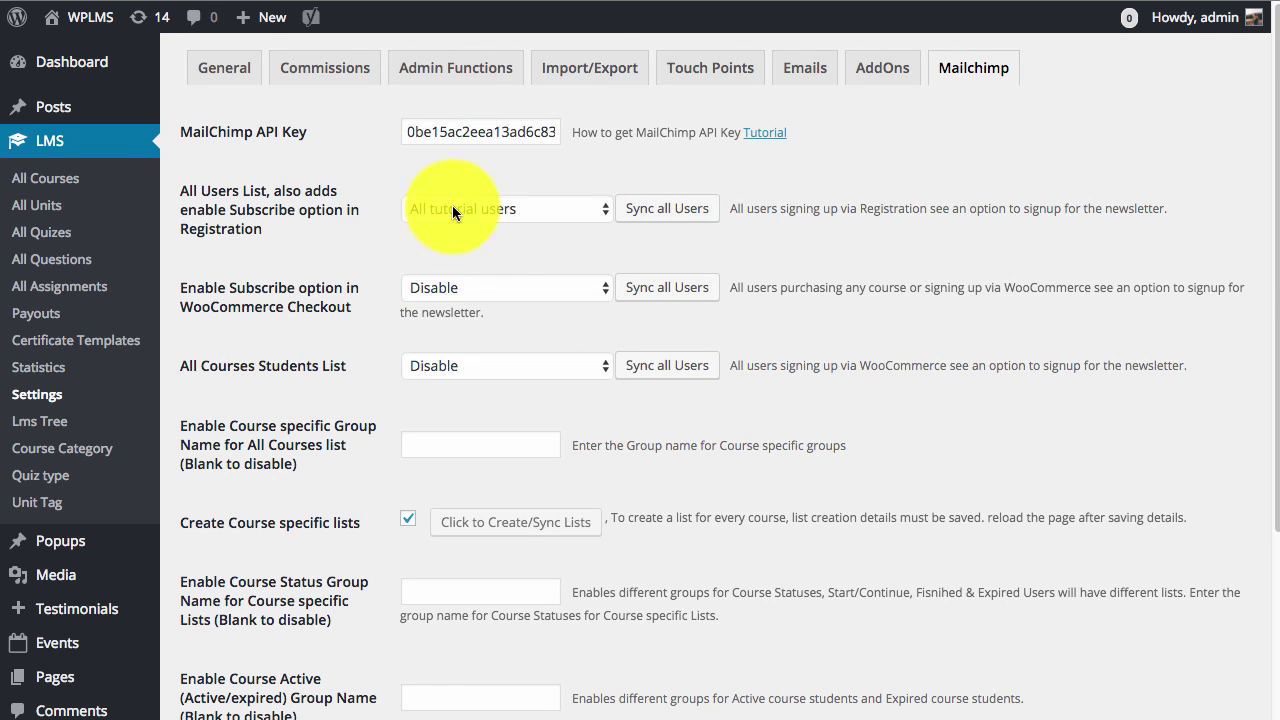
pyautogui.click(452, 207)
pyautogui.click(893, 297)
pyautogui.scroll(-10, 600, 450)
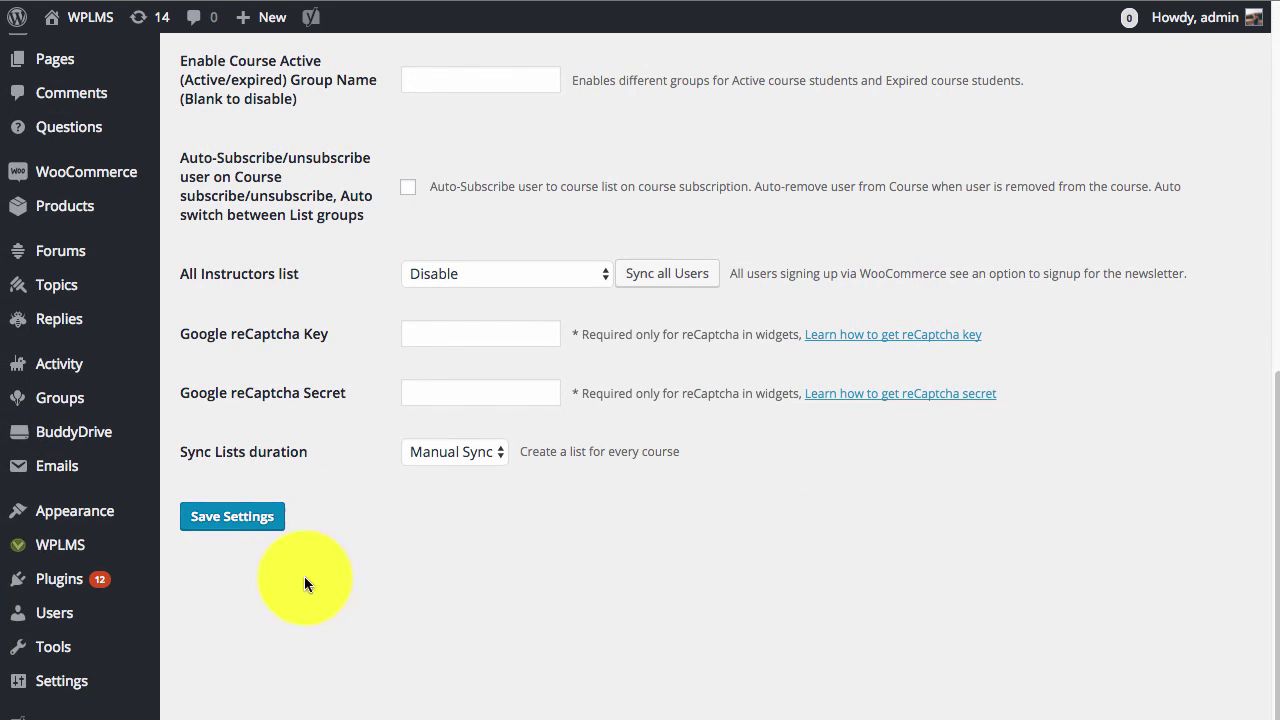
pyautogui.click(240, 522)
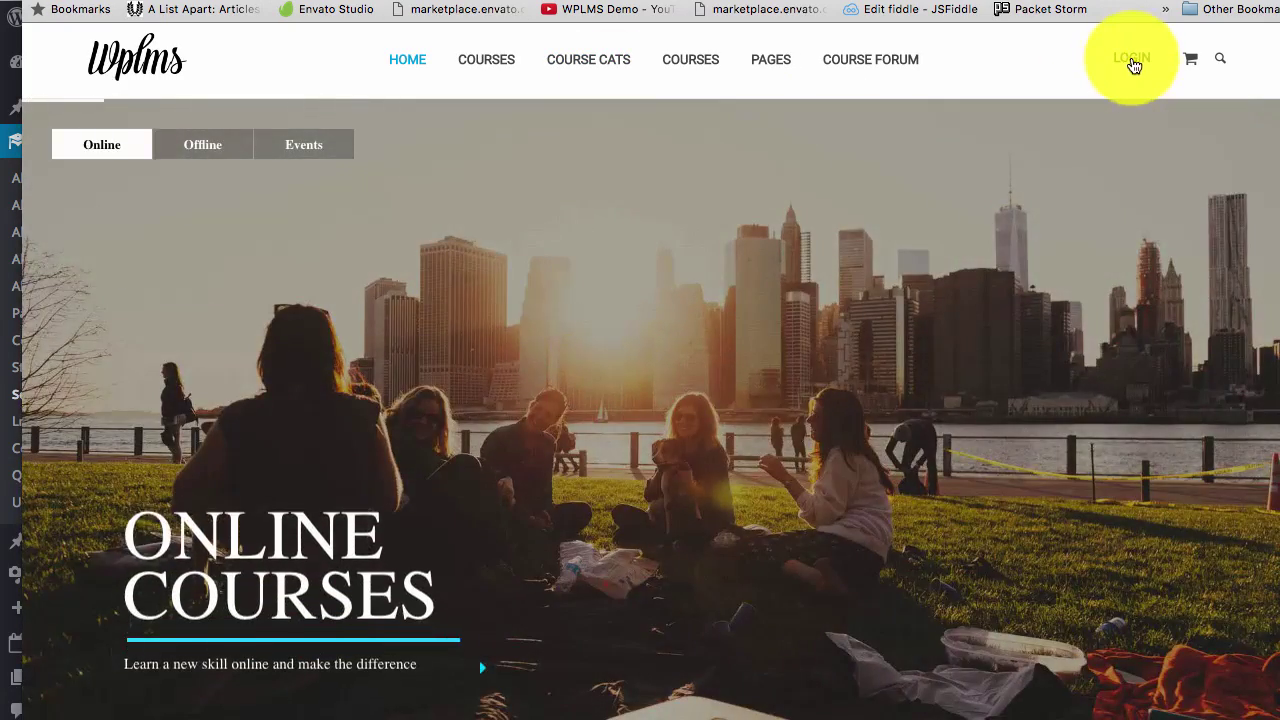
# Open the WPLMS site's sign-up page and examine the registration form, trying out the newsletter subscription option.
pyautogui.click(1130, 60)
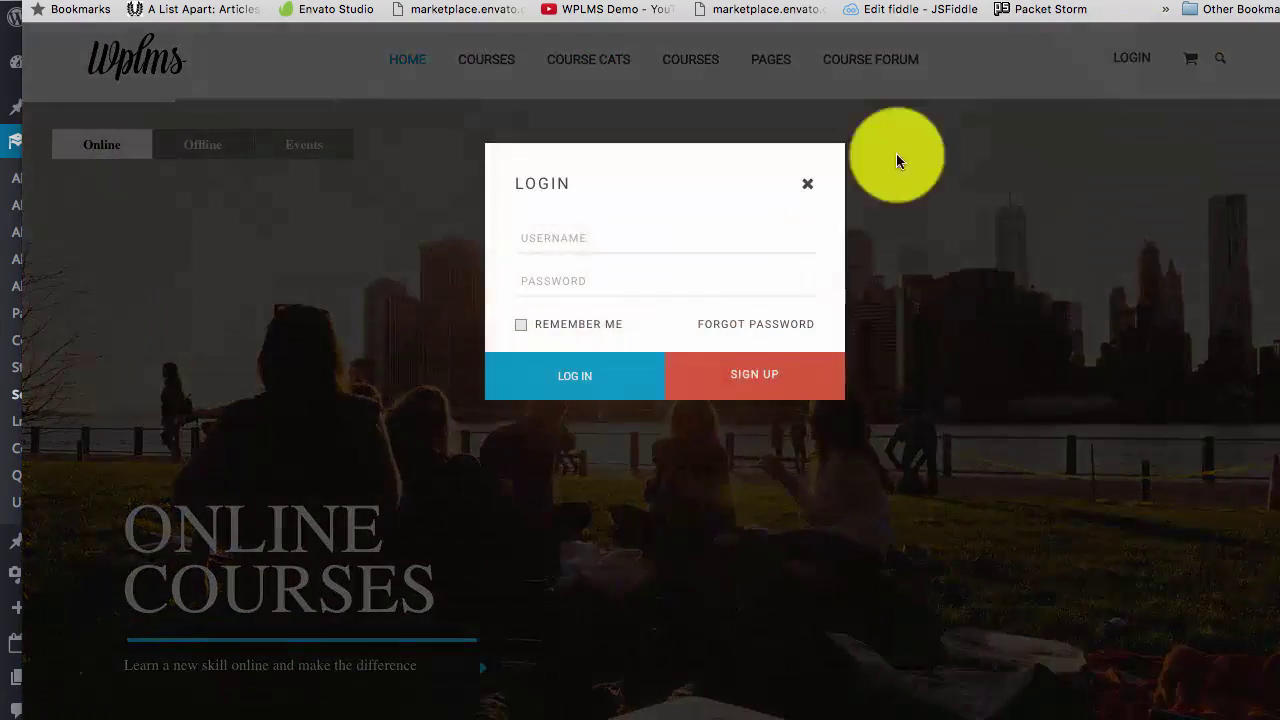
pyautogui.click(756, 396)
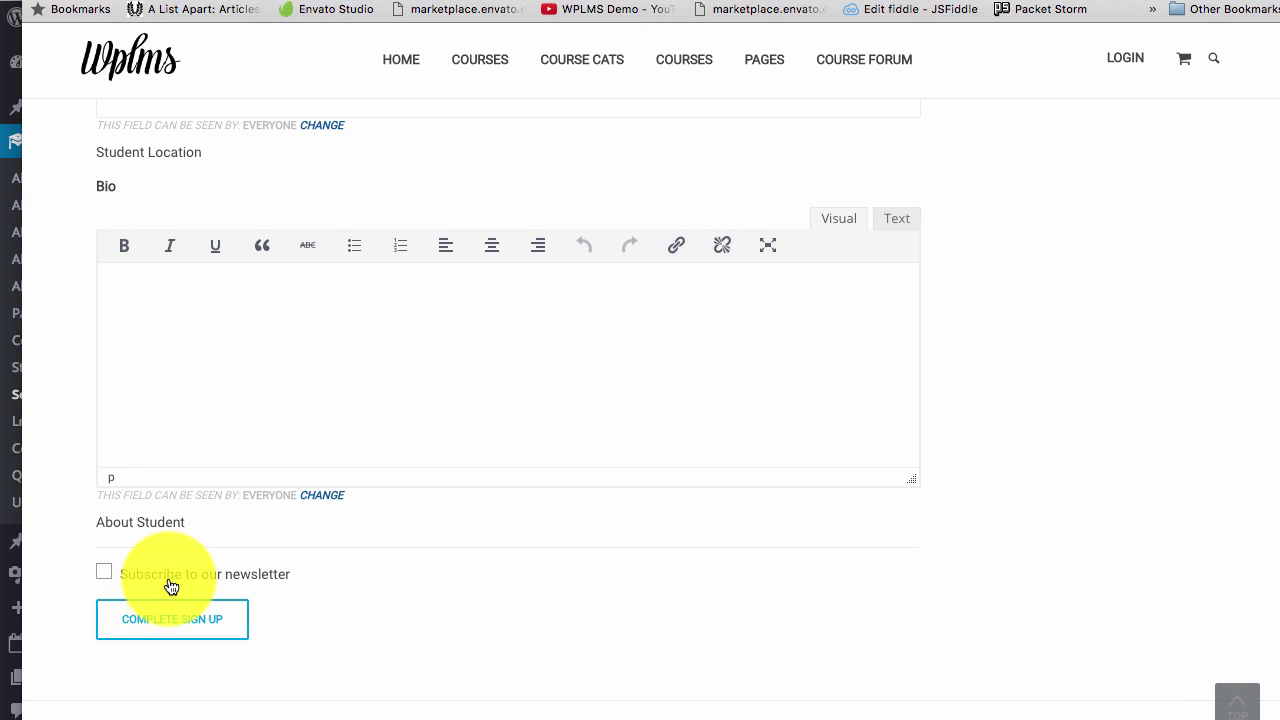
pyautogui.click(145, 587)
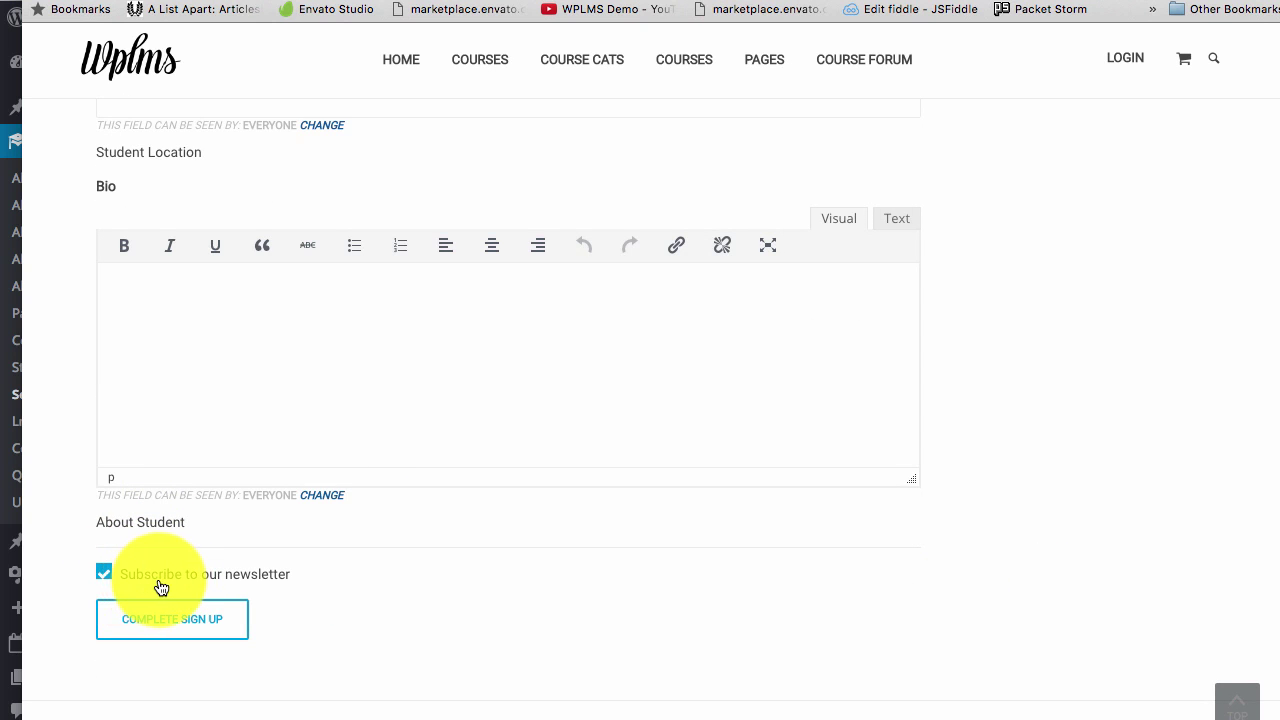
pyautogui.click(139, 586)
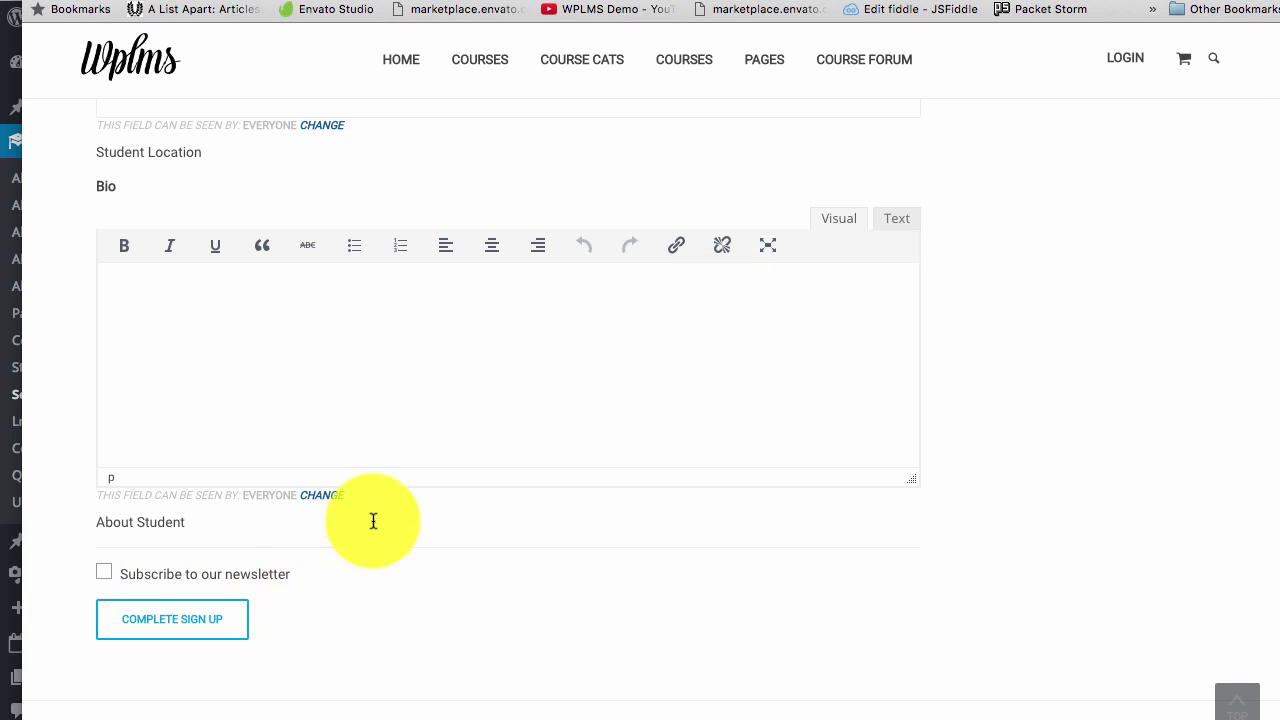
pyautogui.scroll(15, 380, 515)
pyautogui.scroll(-1, 330, 390)
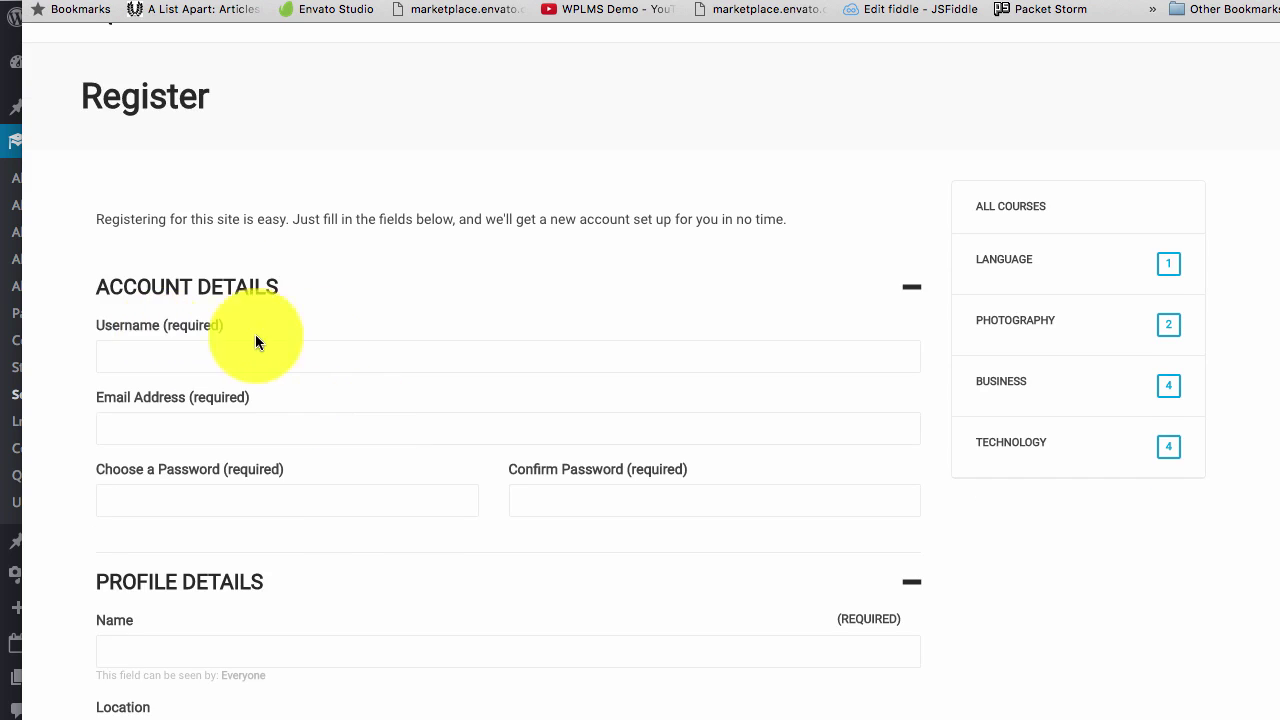
pyautogui.scroll(-15, 255, 342)
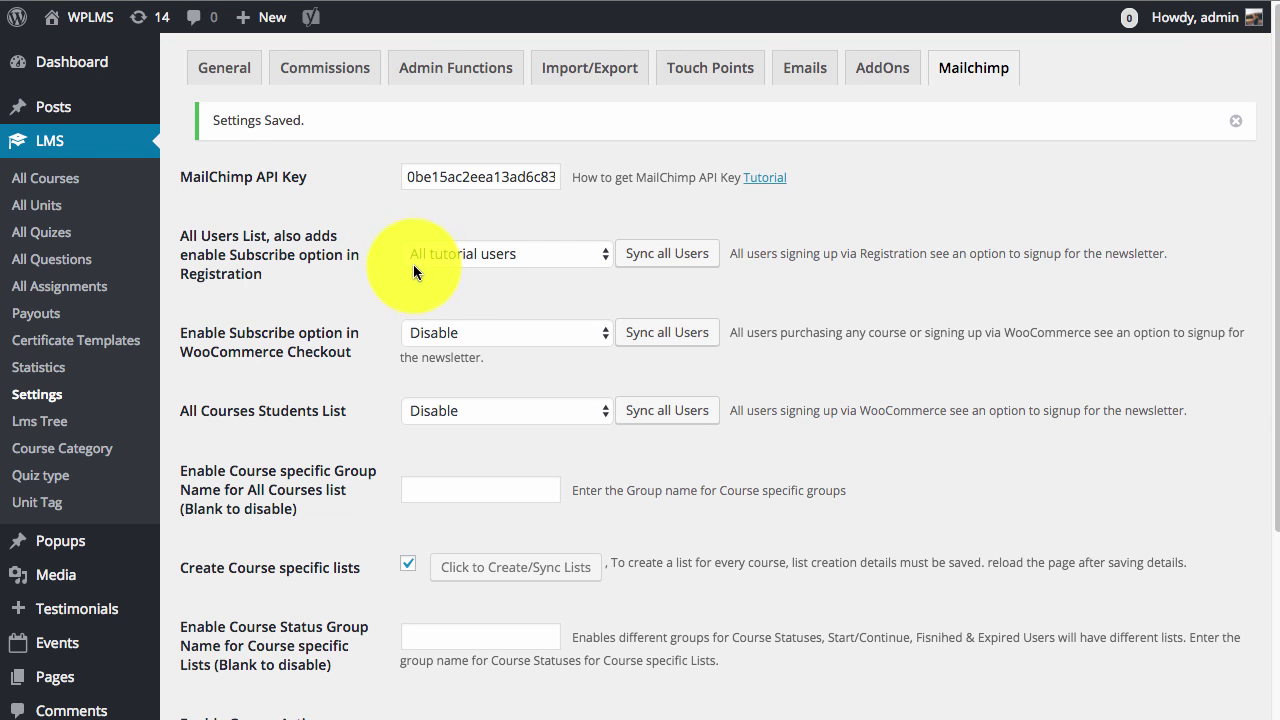
# Sync all users to the All Users List from the WPLMS settings and review the reloaded list's subscribers in Mailchimp.
pyautogui.click(672, 262)
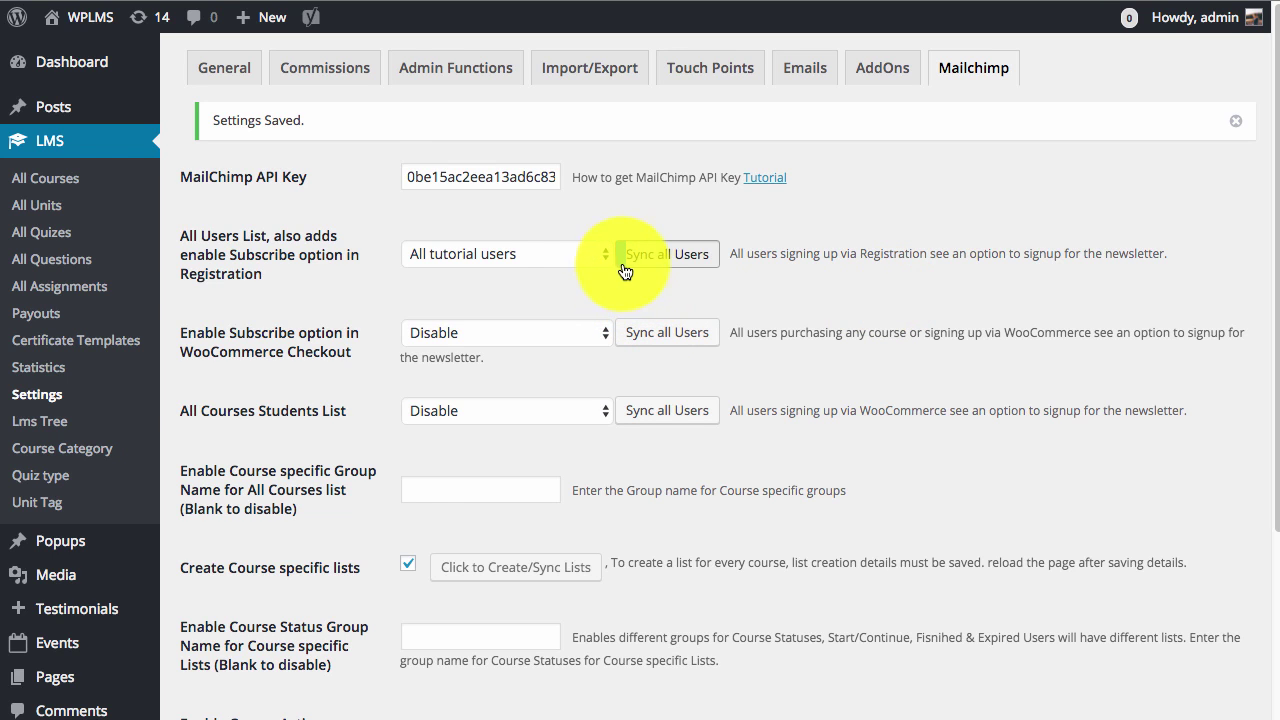
pyautogui.click(625, 271)
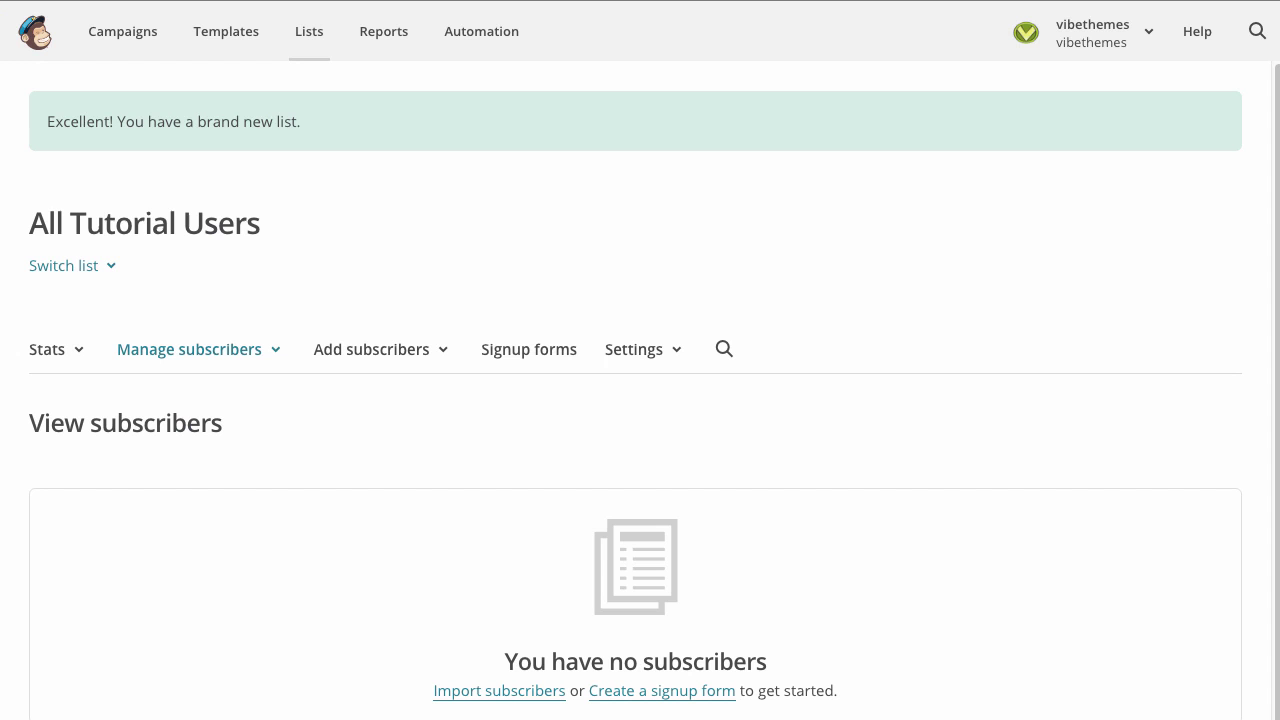
pyautogui.rightClick(421, 224)
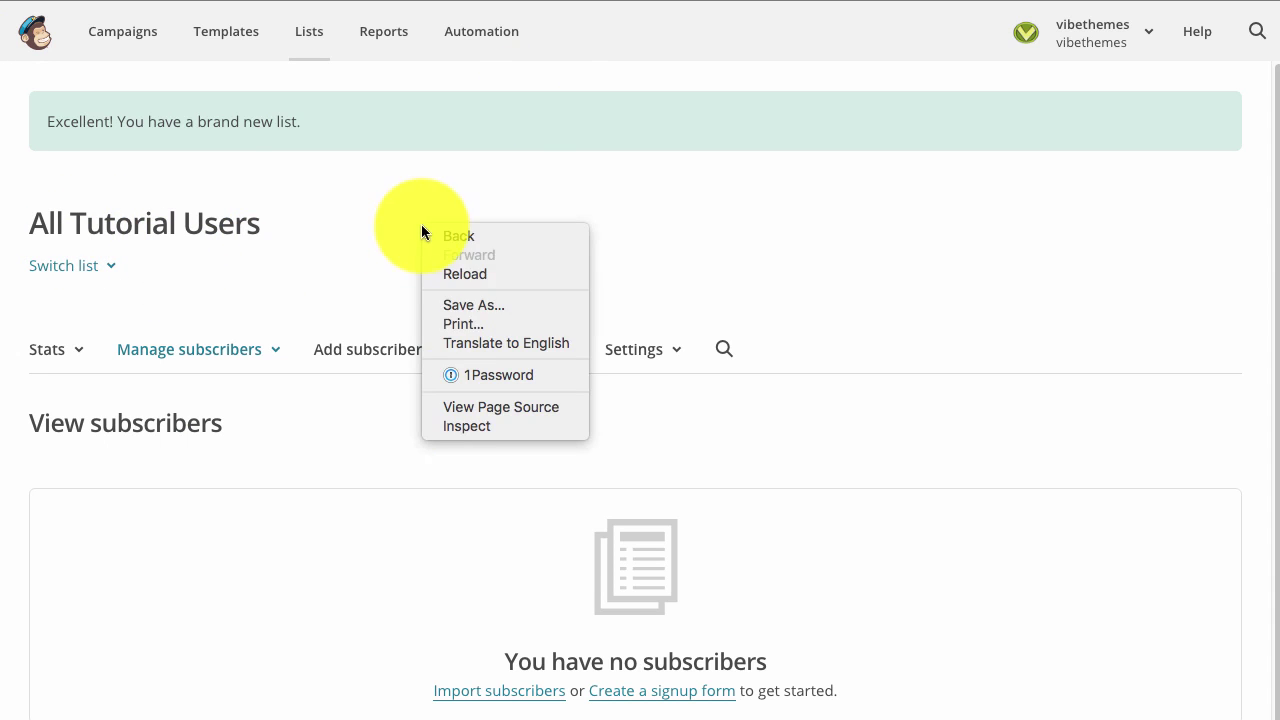
pyautogui.click(463, 277)
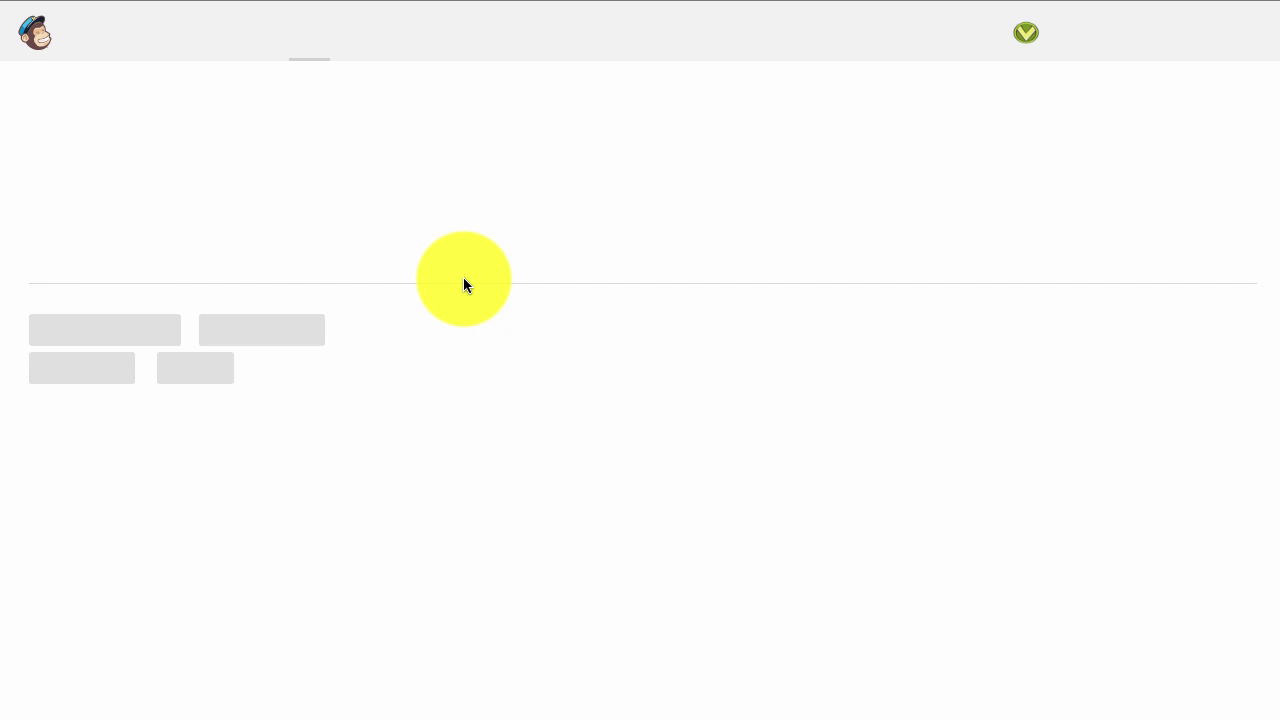
pyautogui.scroll(-3, 497, 310)
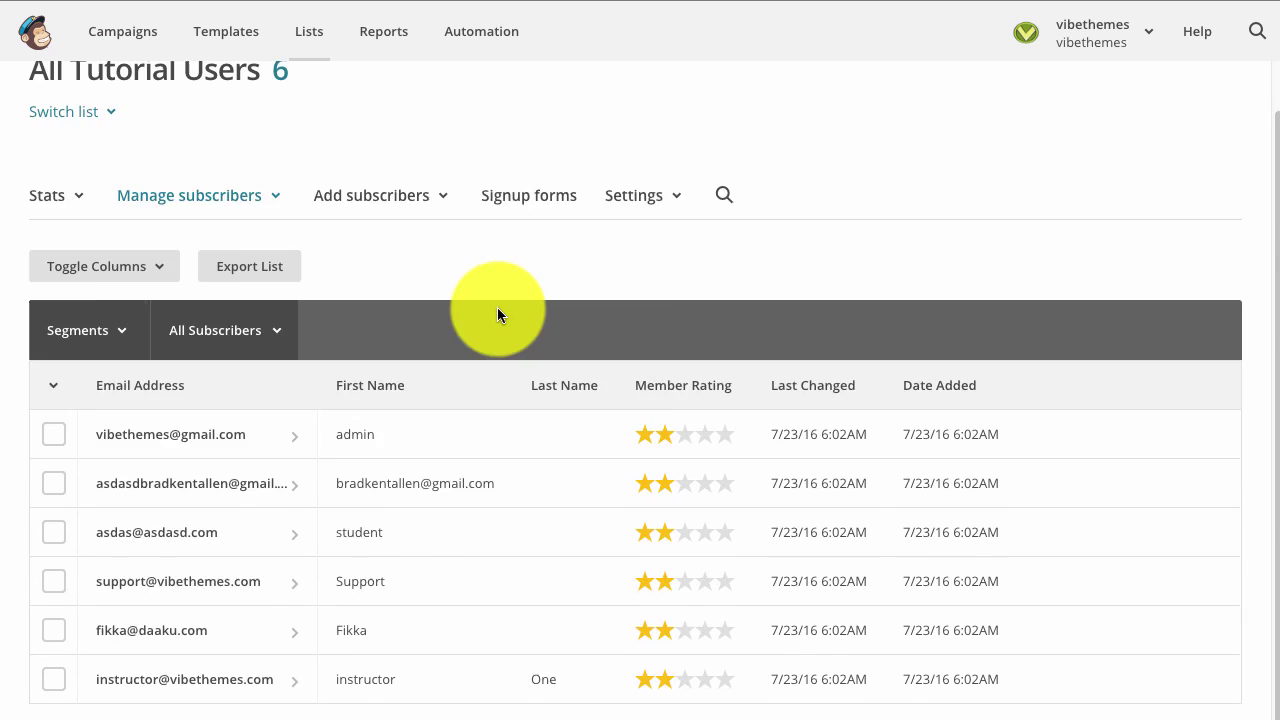
pyautogui.scroll(2, 255, 261)
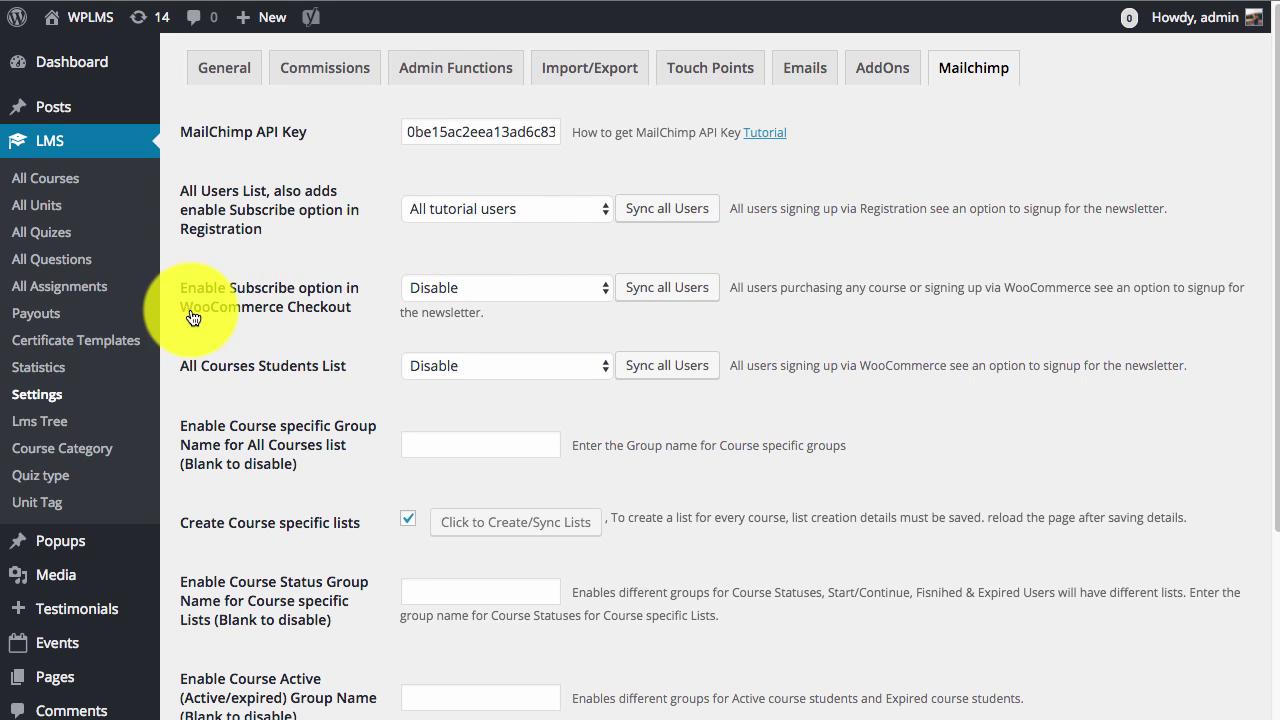
# Set the subscribe option in WooCommerce Checkout to the "All tutorial users" list in the WPLMS settings.
pyautogui.click(555, 290)
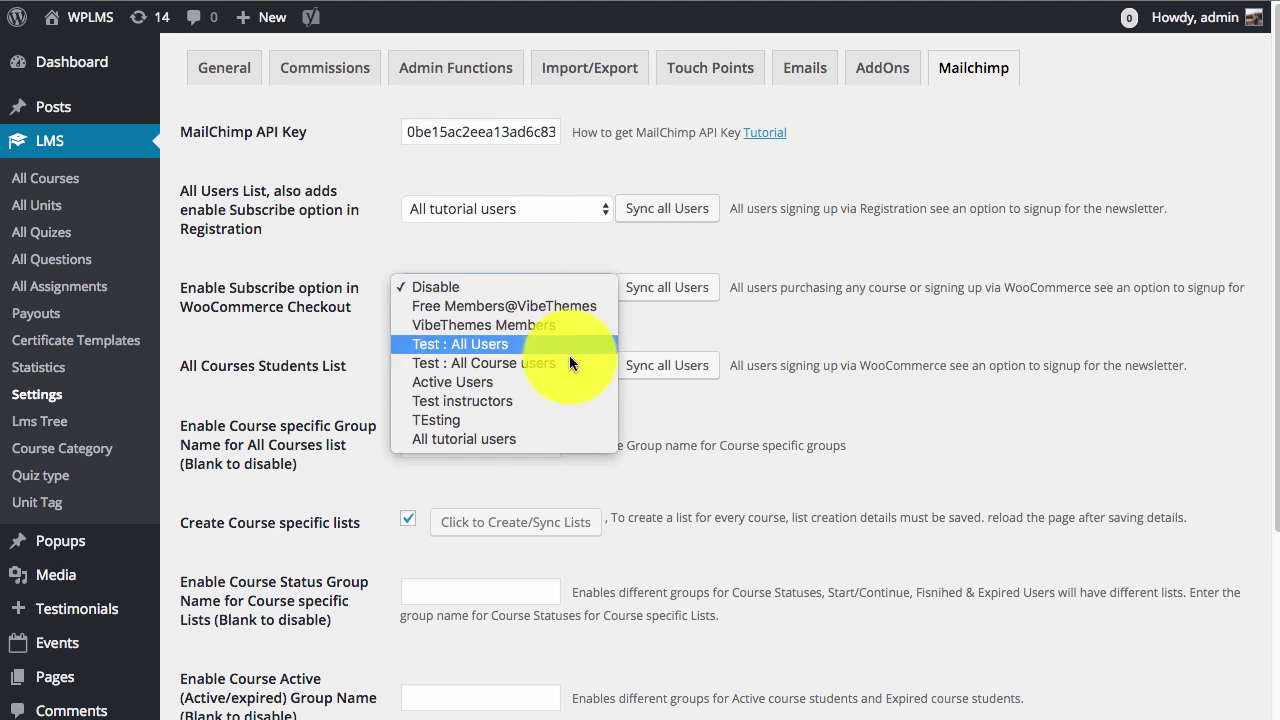
pyautogui.click(513, 440)
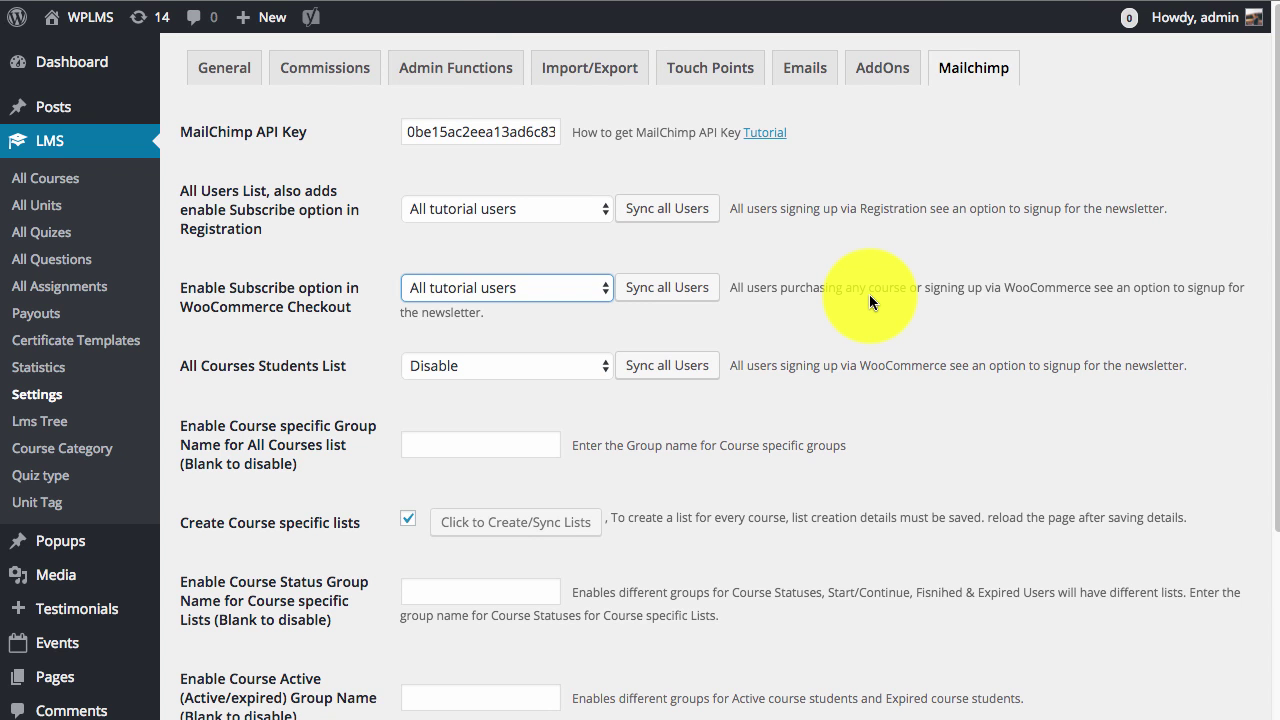
pyautogui.scroll(-1, 609, 357)
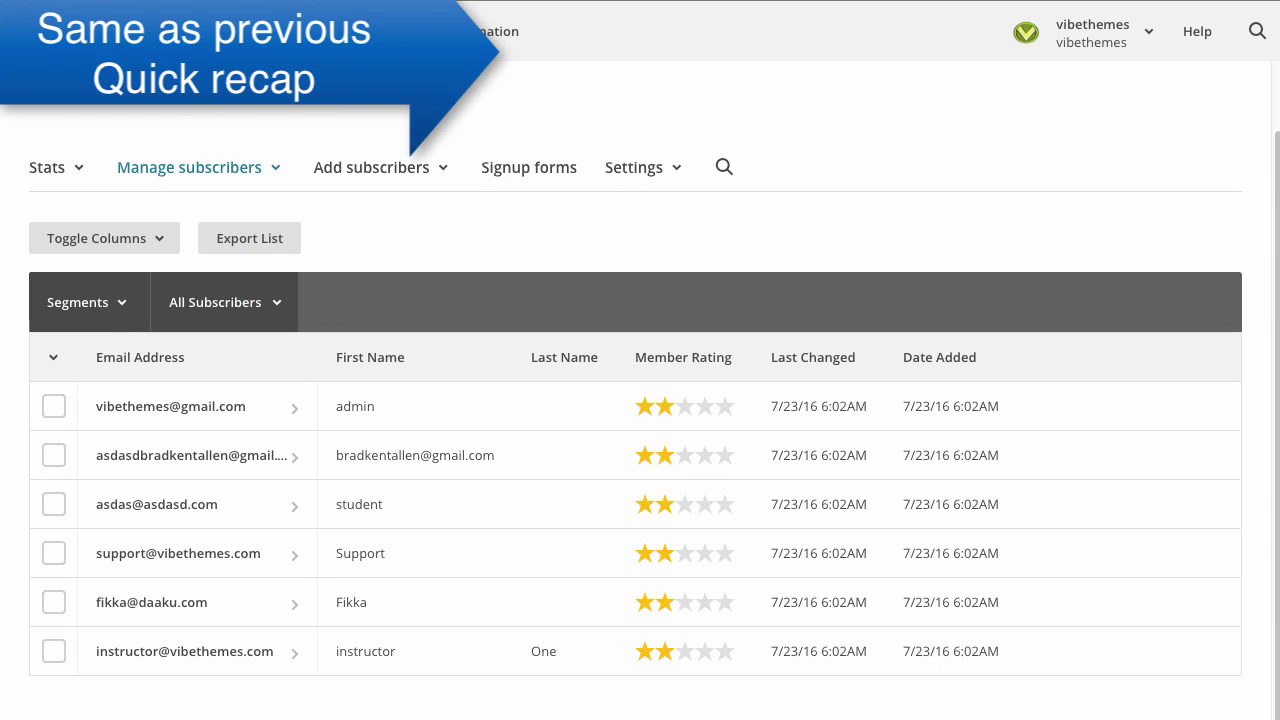
# Create a new Mailchimp list named "All WooCommerce users".
pyautogui.click(309, 31)
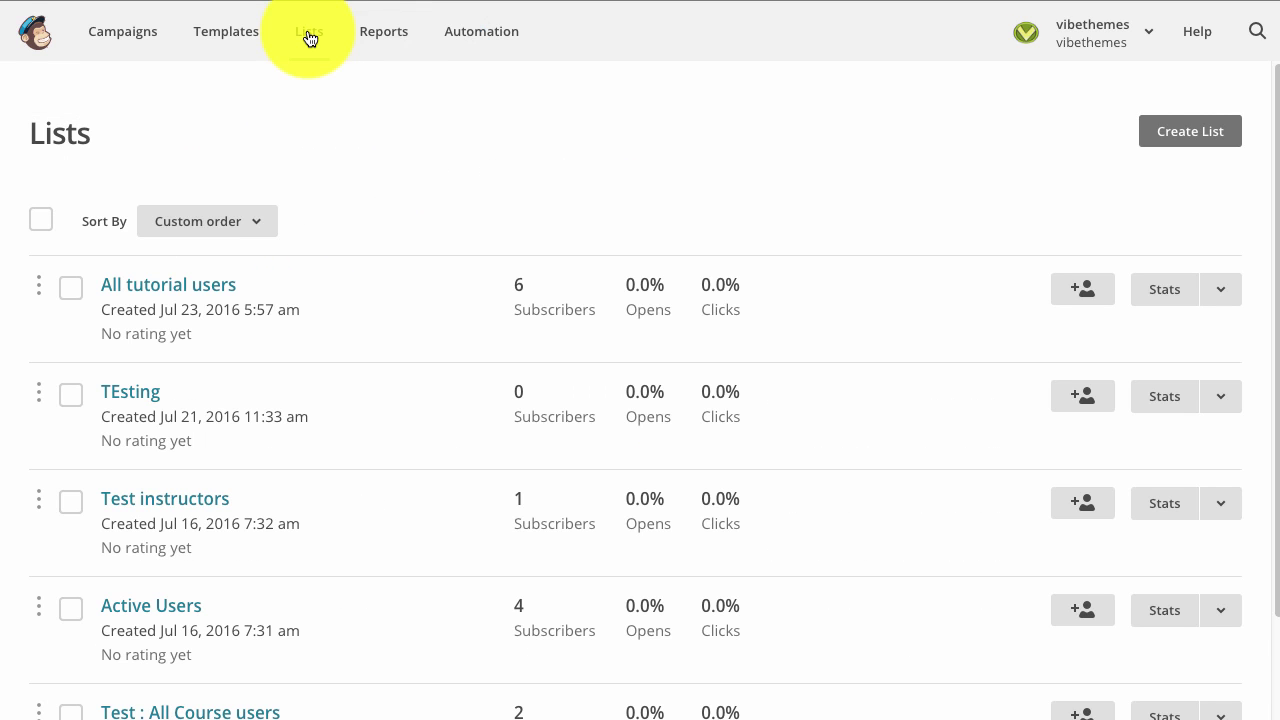
pyautogui.click(1181, 142)
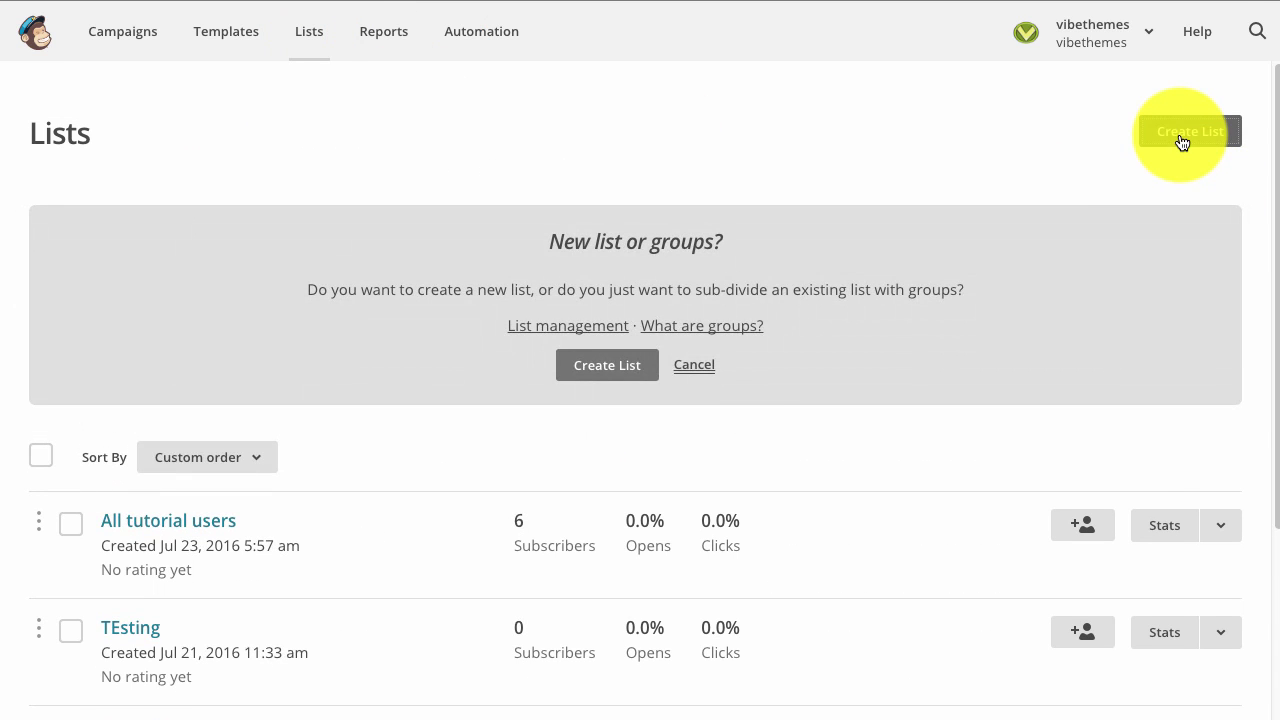
pyautogui.click(617, 369)
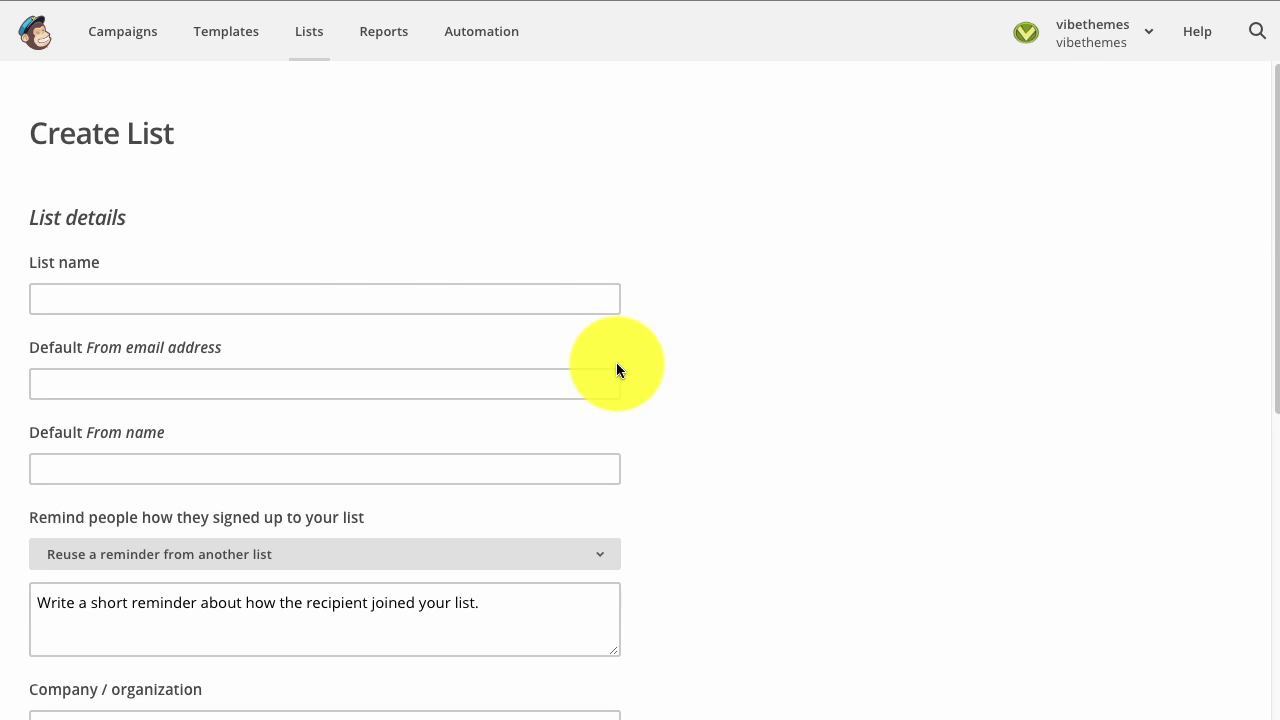
pyautogui.click(386, 292)
pyautogui.write('All Woo')
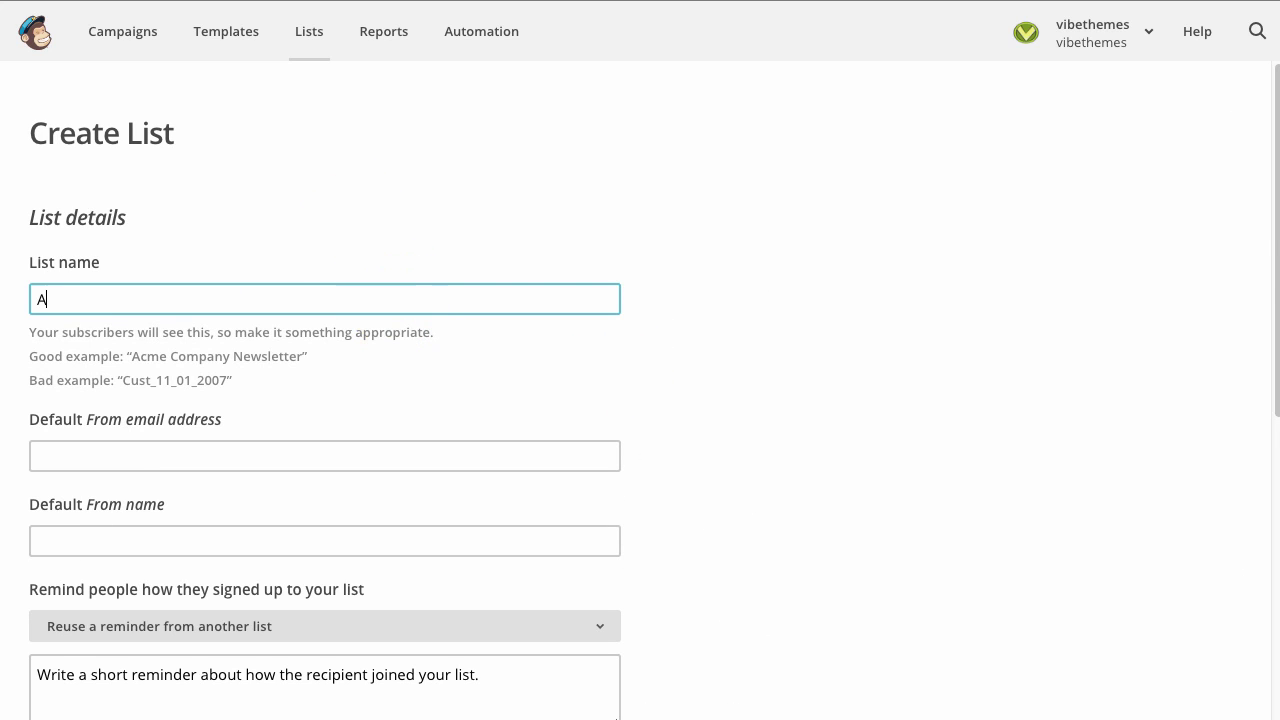
pyautogui.write('dCommerce')
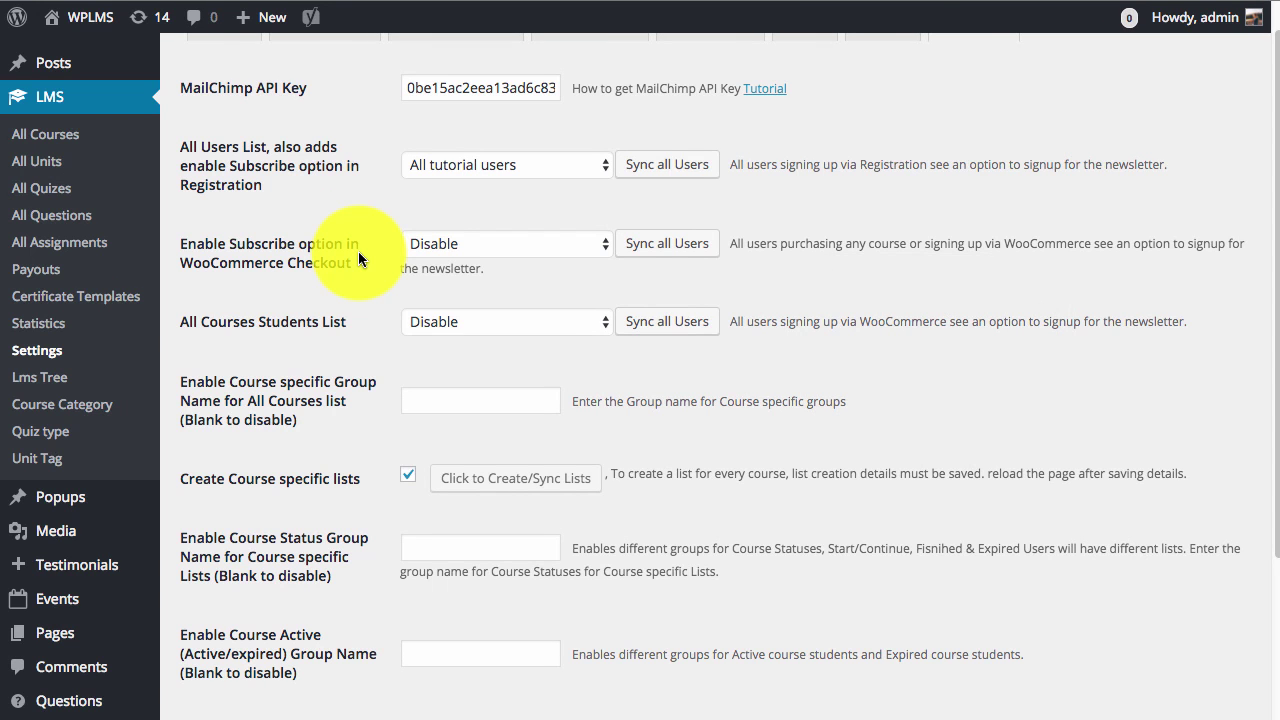
# Save "All WooCommerce users" as the WooCommerce Checkout subscribe list in the WPLMS settings, and sync all users to it.
pyautogui.click(584, 240)
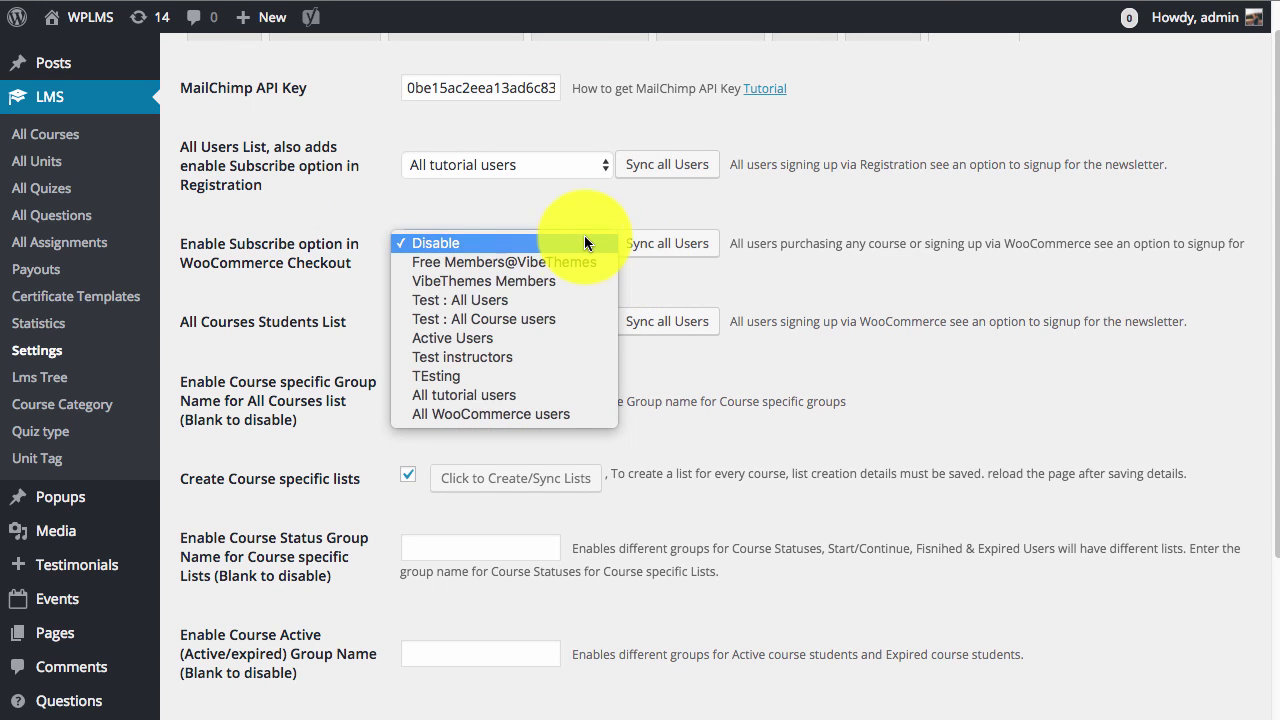
pyautogui.click(514, 411)
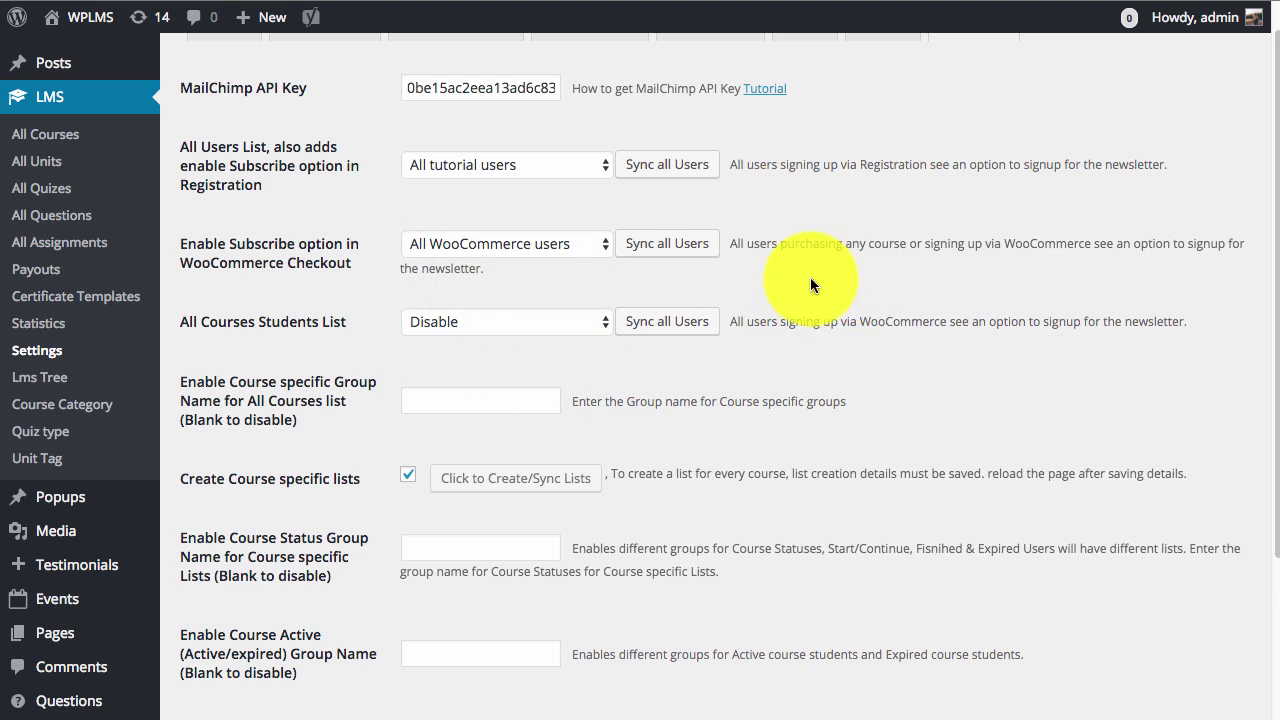
pyautogui.scroll(-6, 814, 280)
pyautogui.click(232, 517)
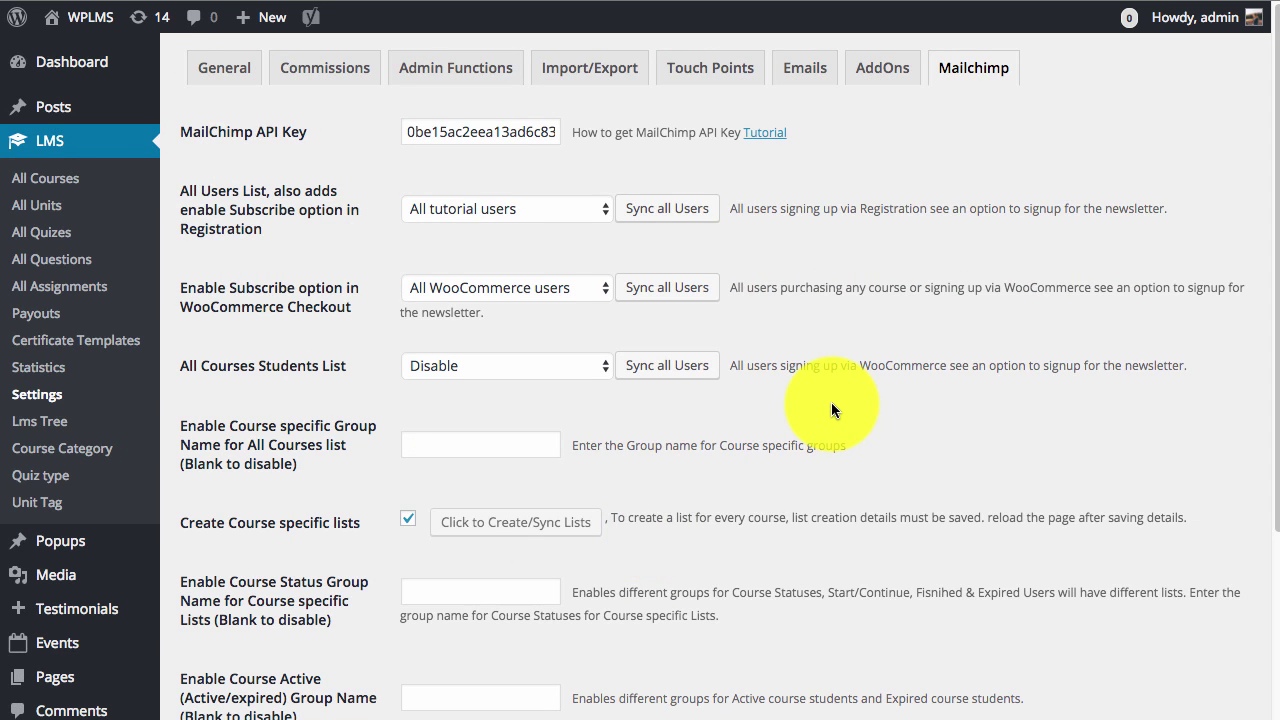
pyautogui.rightClick(877, 238)
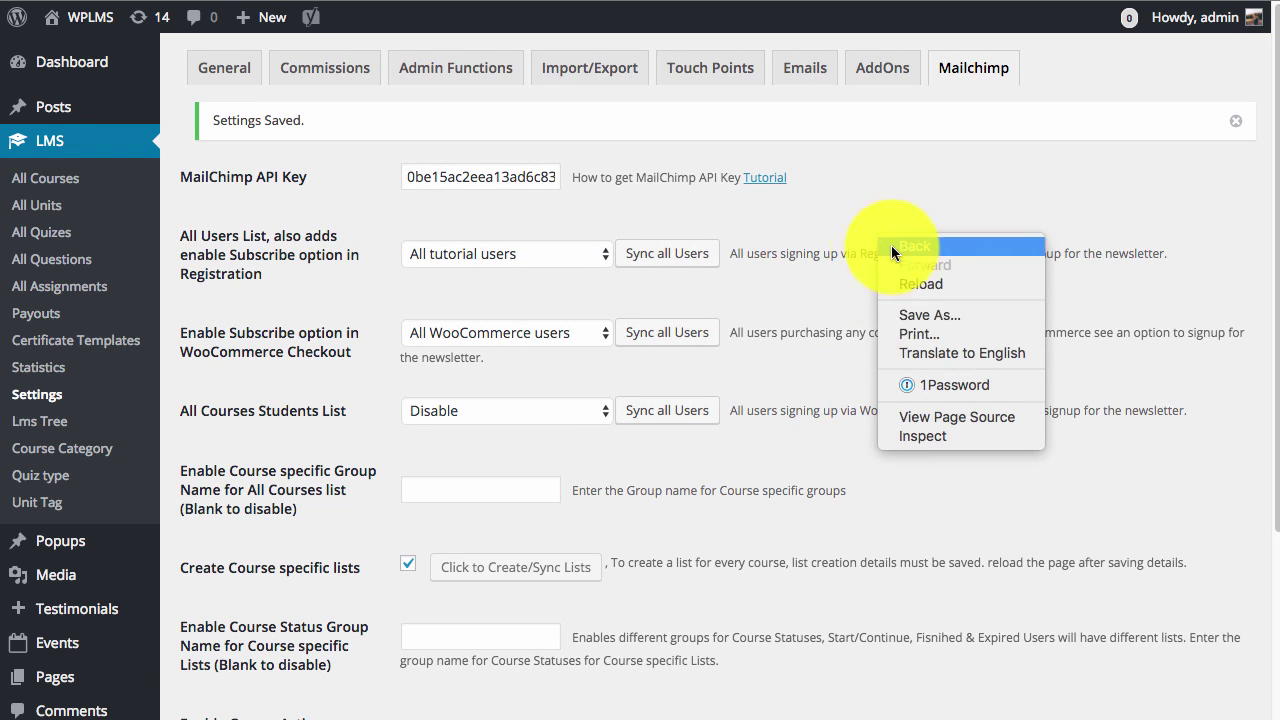
pyautogui.click(932, 286)
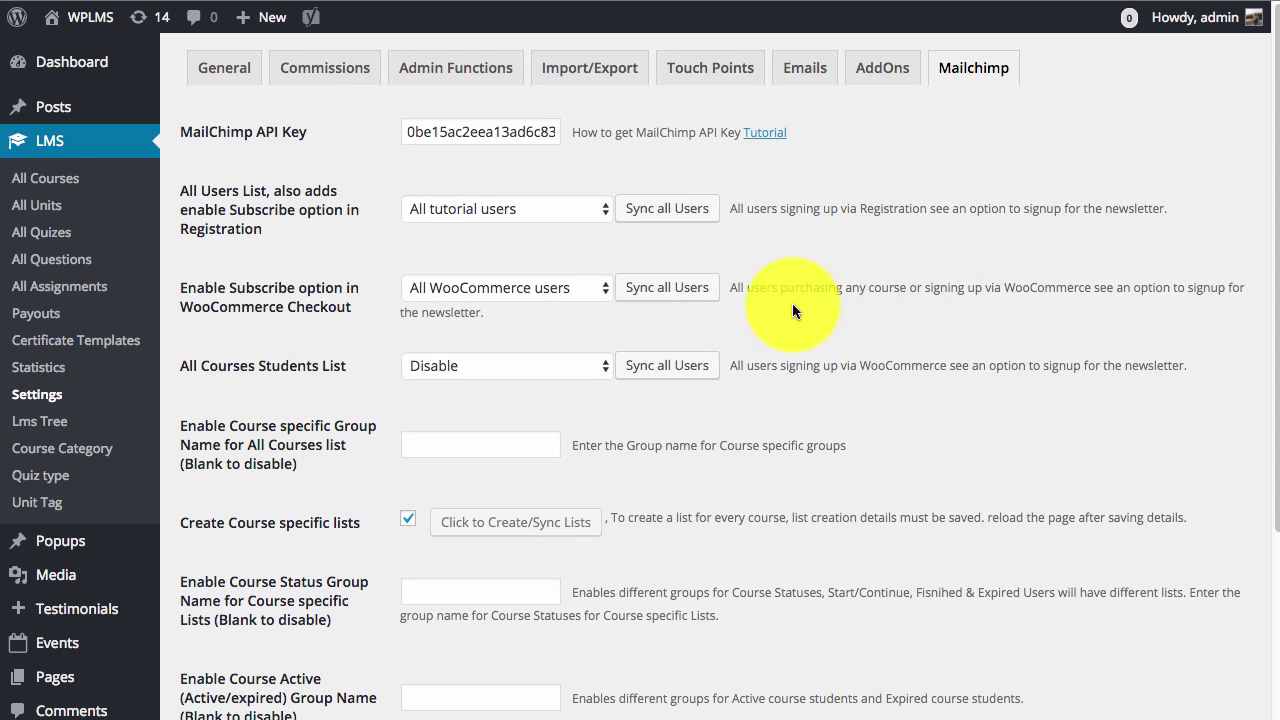
pyautogui.click(659, 298)
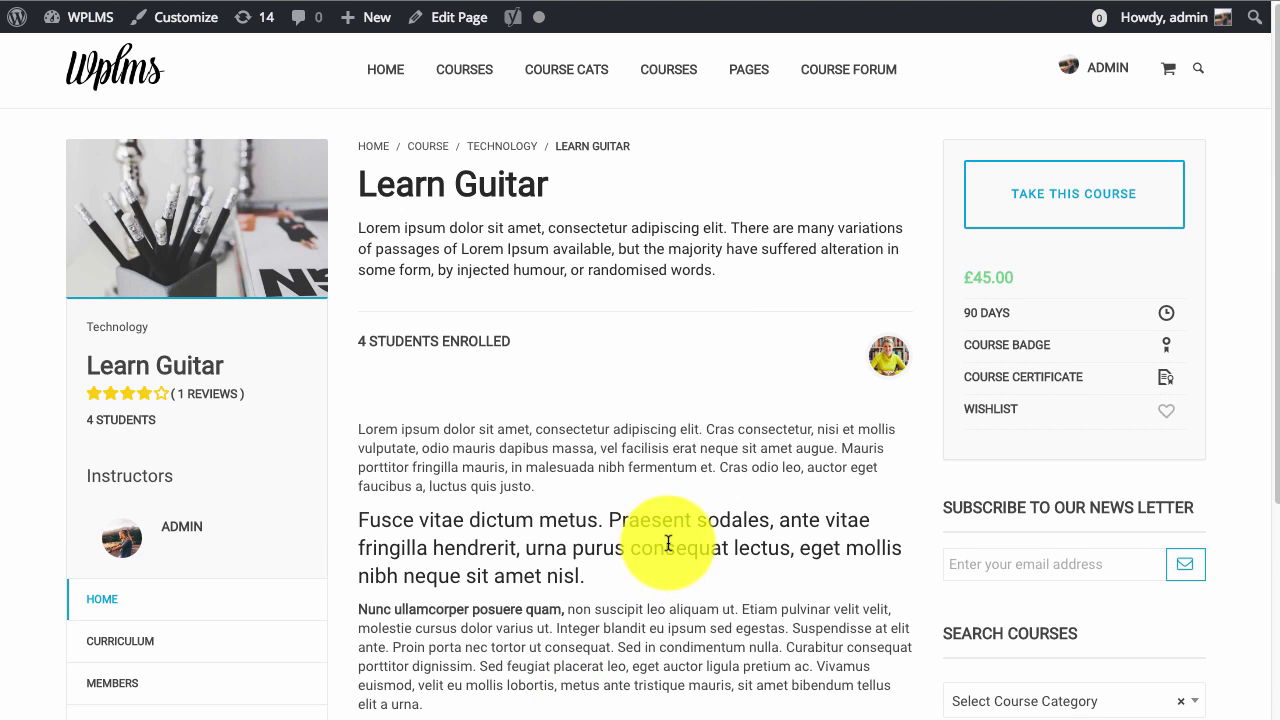
# Take the Learn Guitar course and place the order at checkout with the newsletter subscription option enabled.
pyautogui.click(1048, 230)
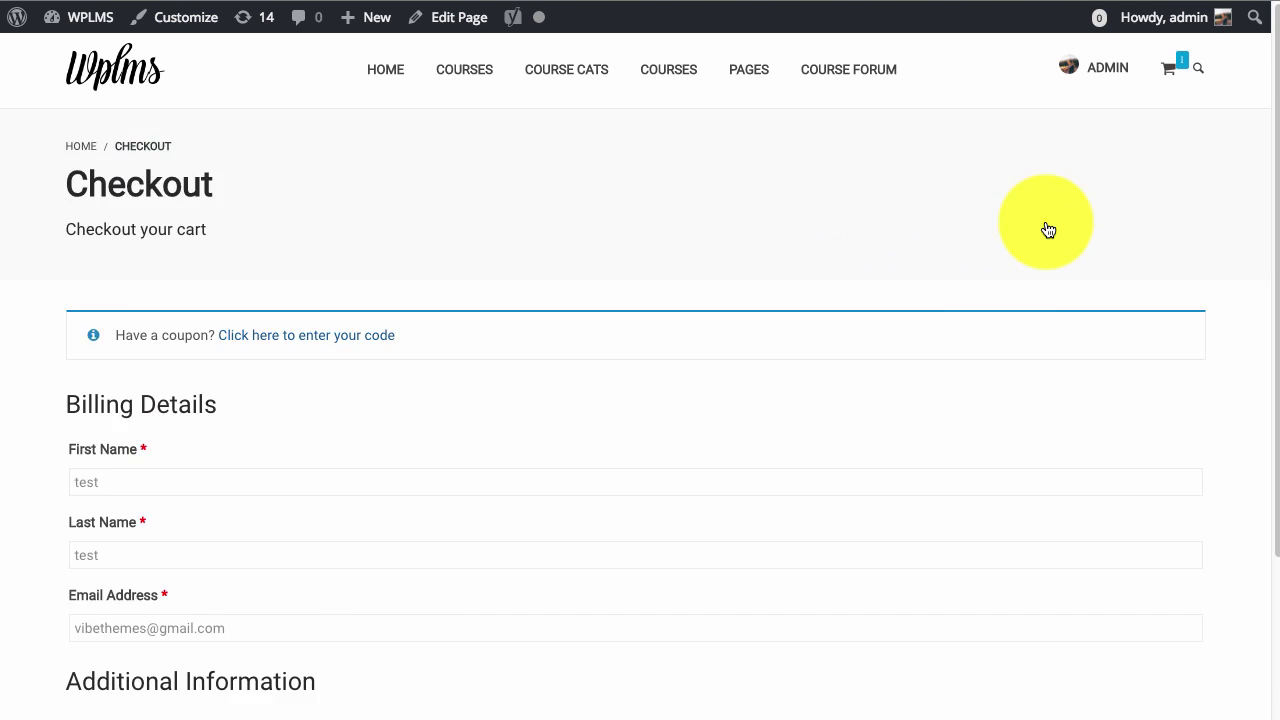
pyautogui.scroll(-5, 920, 321)
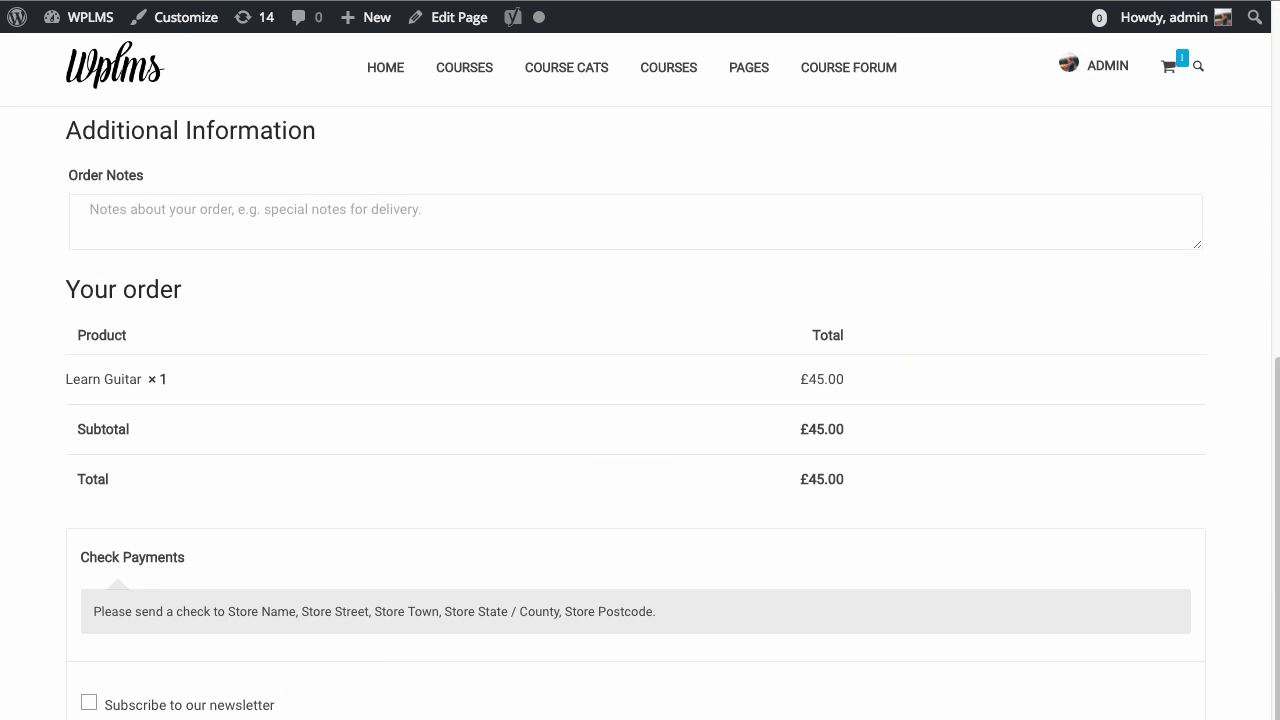
pyautogui.scroll(-2, 718, 470)
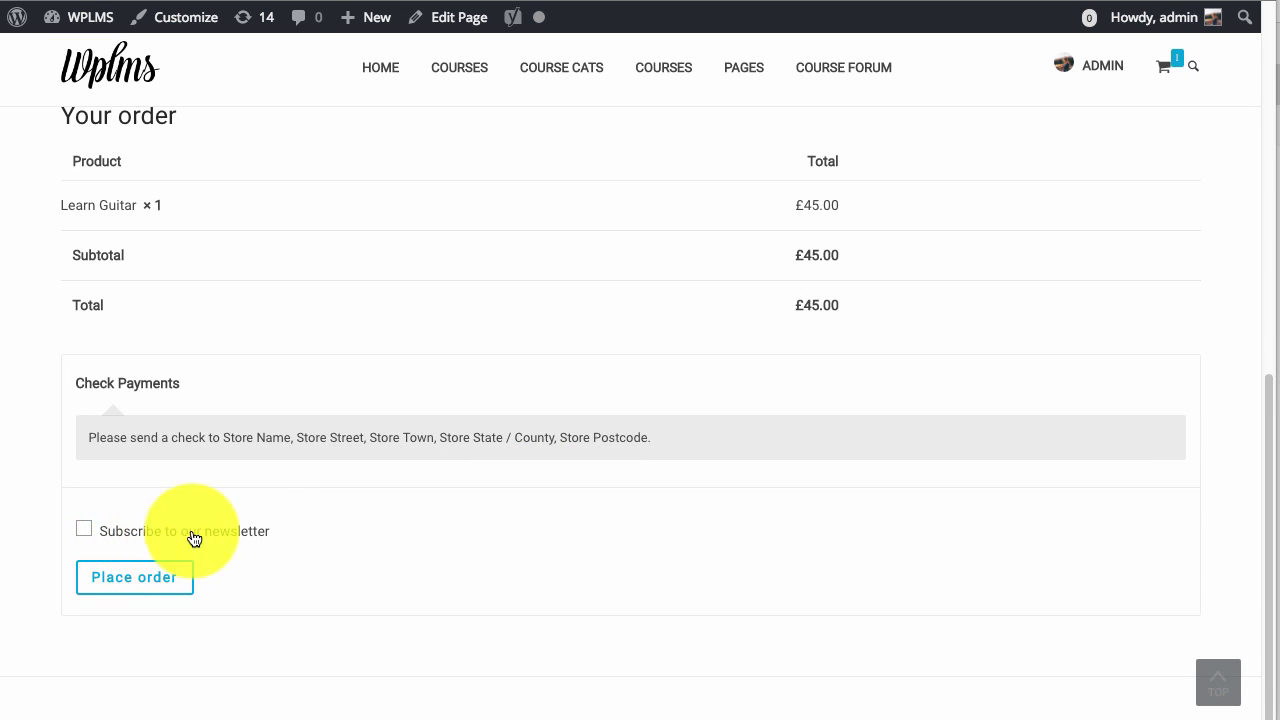
pyautogui.click(256, 540)
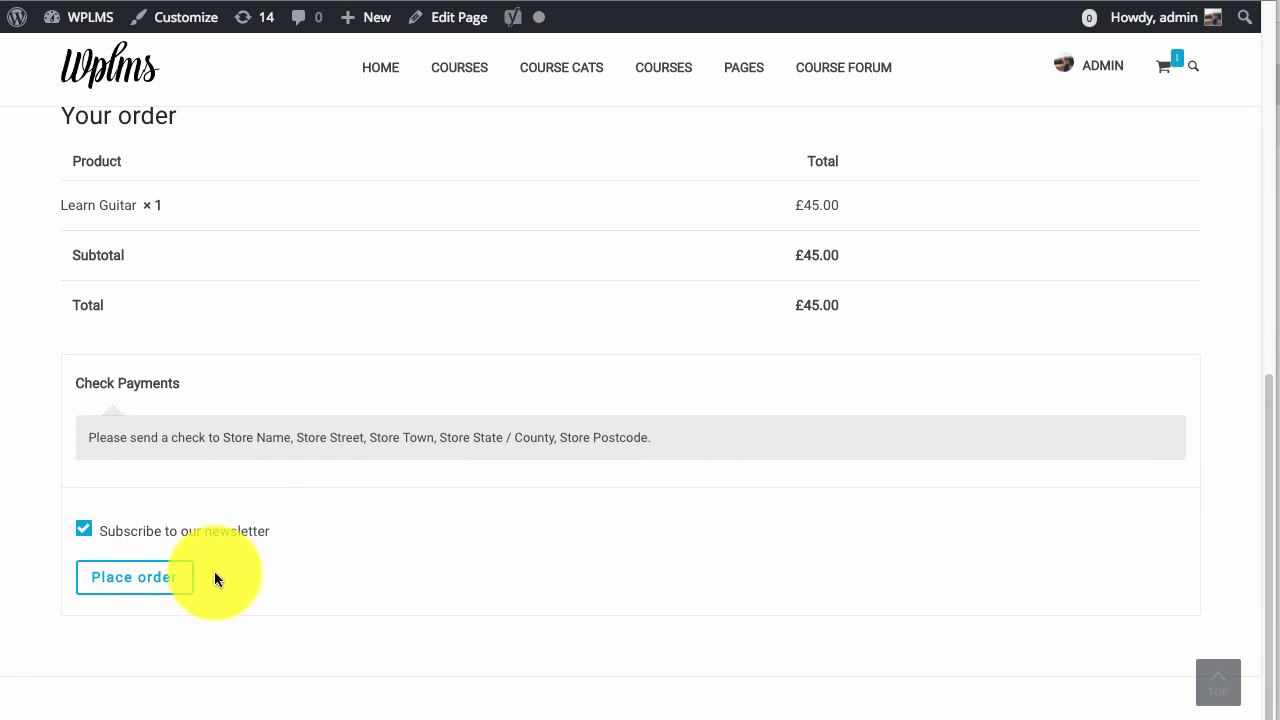
pyautogui.click(160, 585)
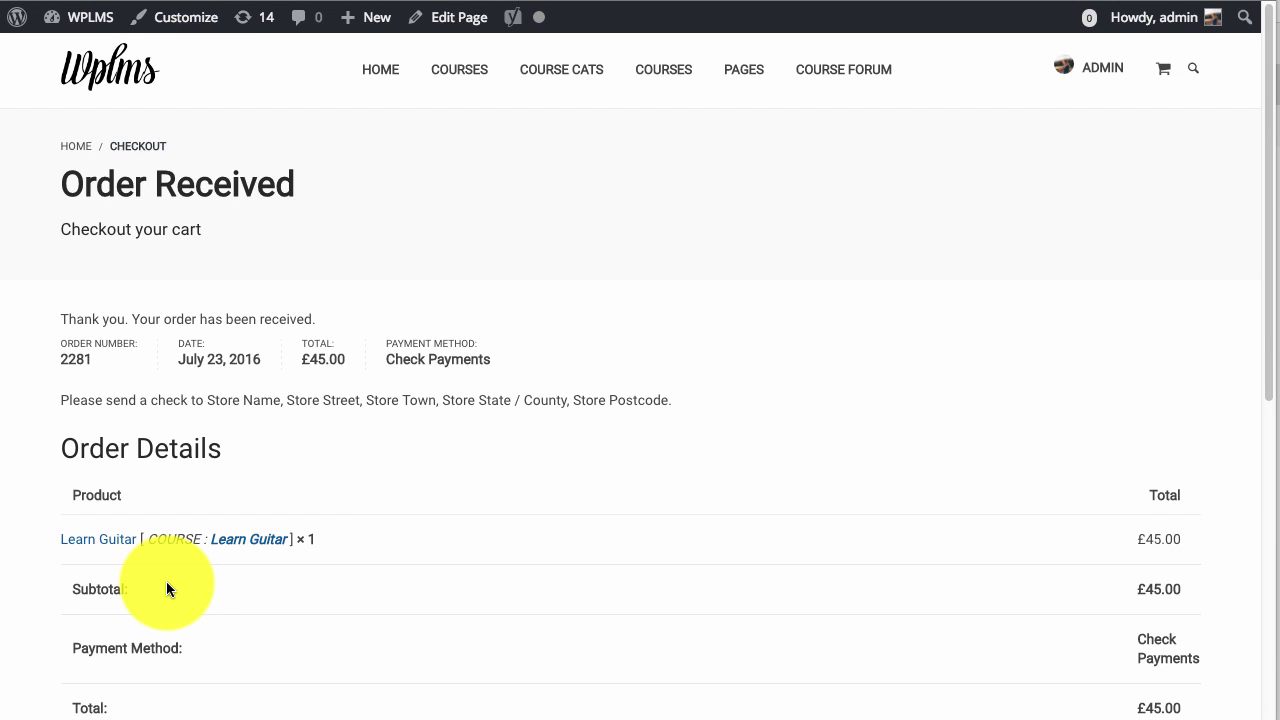
# Review the received order's details and mark the new Learn Guitar order as complete in the WooCommerce orders.
pyautogui.scroll(-5, 587, 300)
pyautogui.scroll(5, 631, 397)
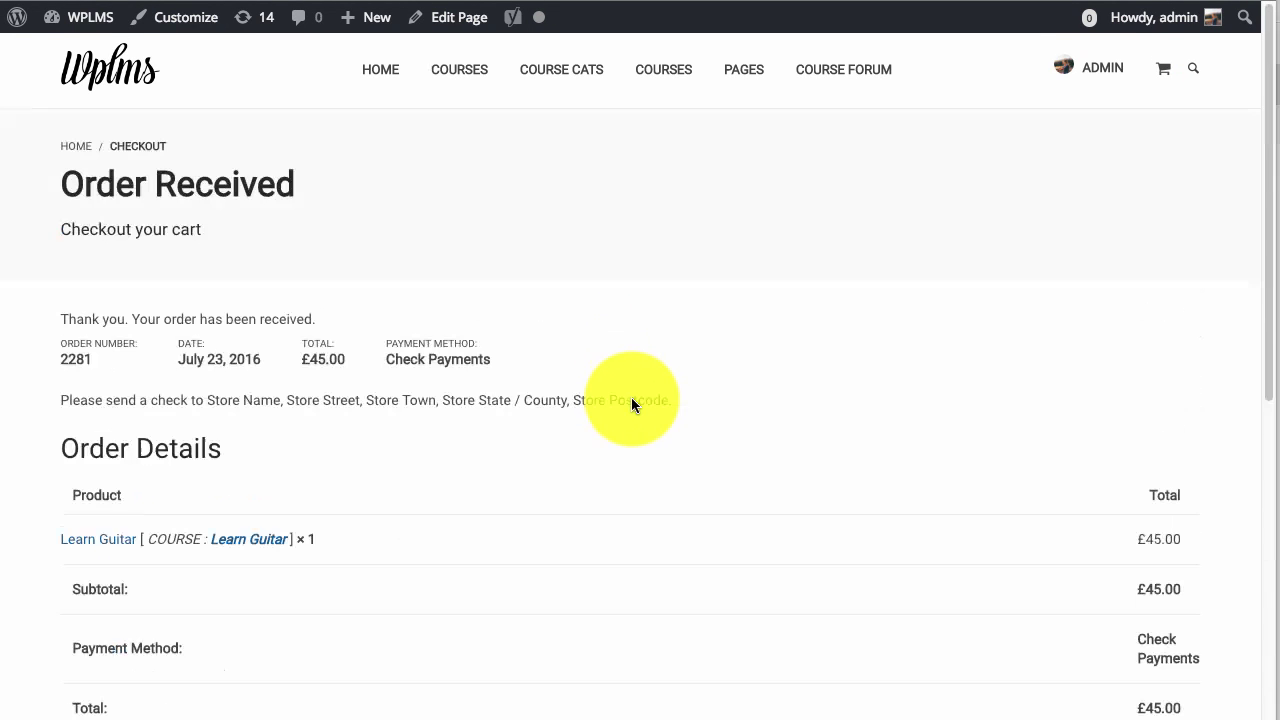
pyautogui.moveTo(60, 17)
pyautogui.rightClick(105, 50)
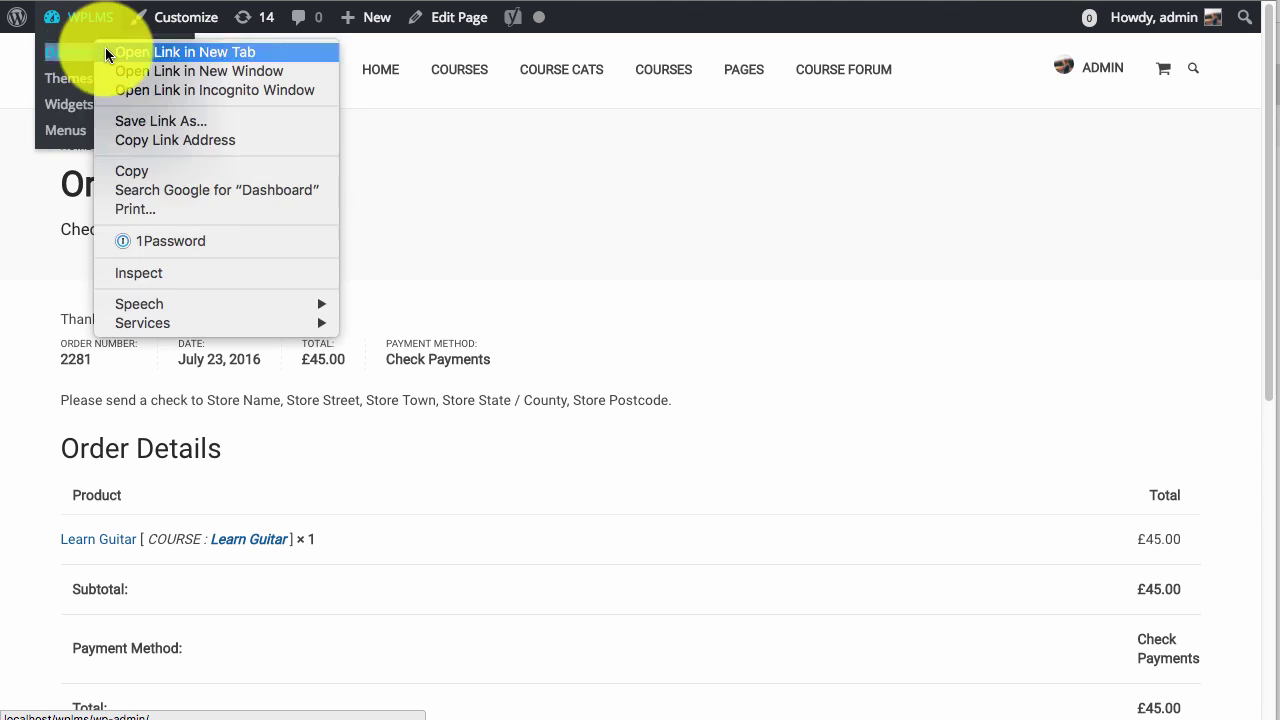
pyautogui.click(678, 42)
pyautogui.press('F5')
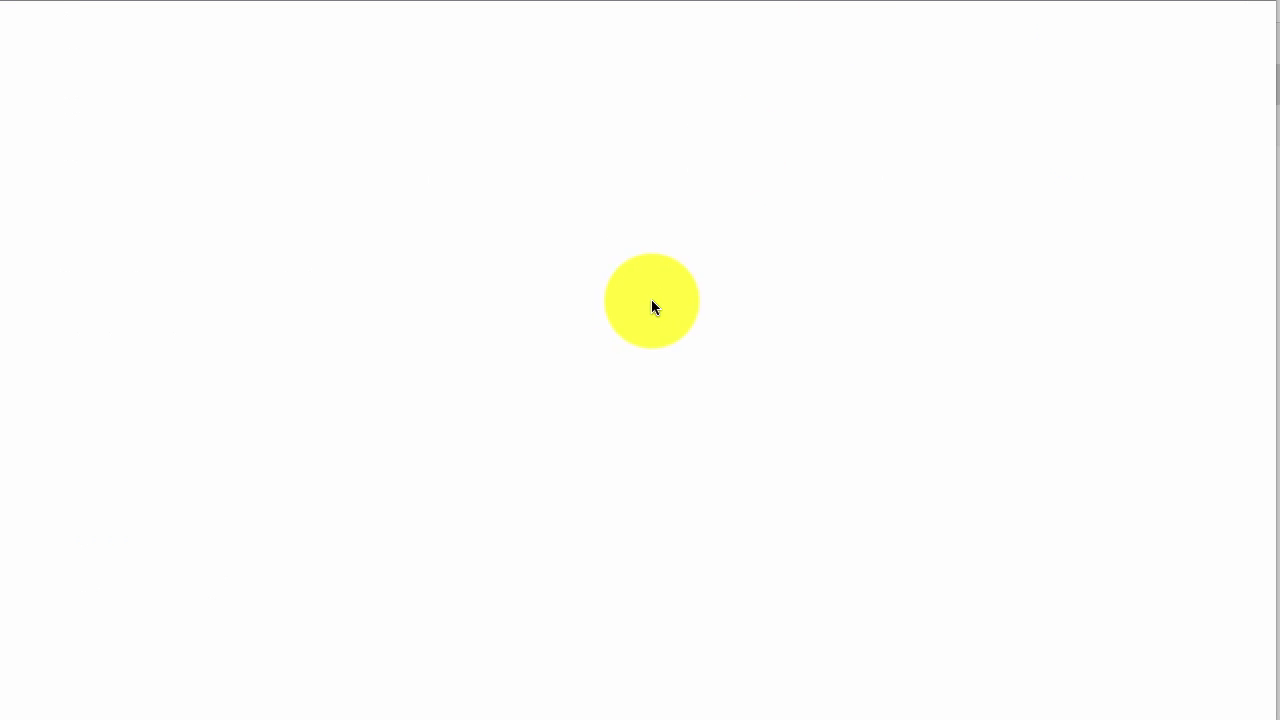
pyautogui.scroll(-5, 400, 400)
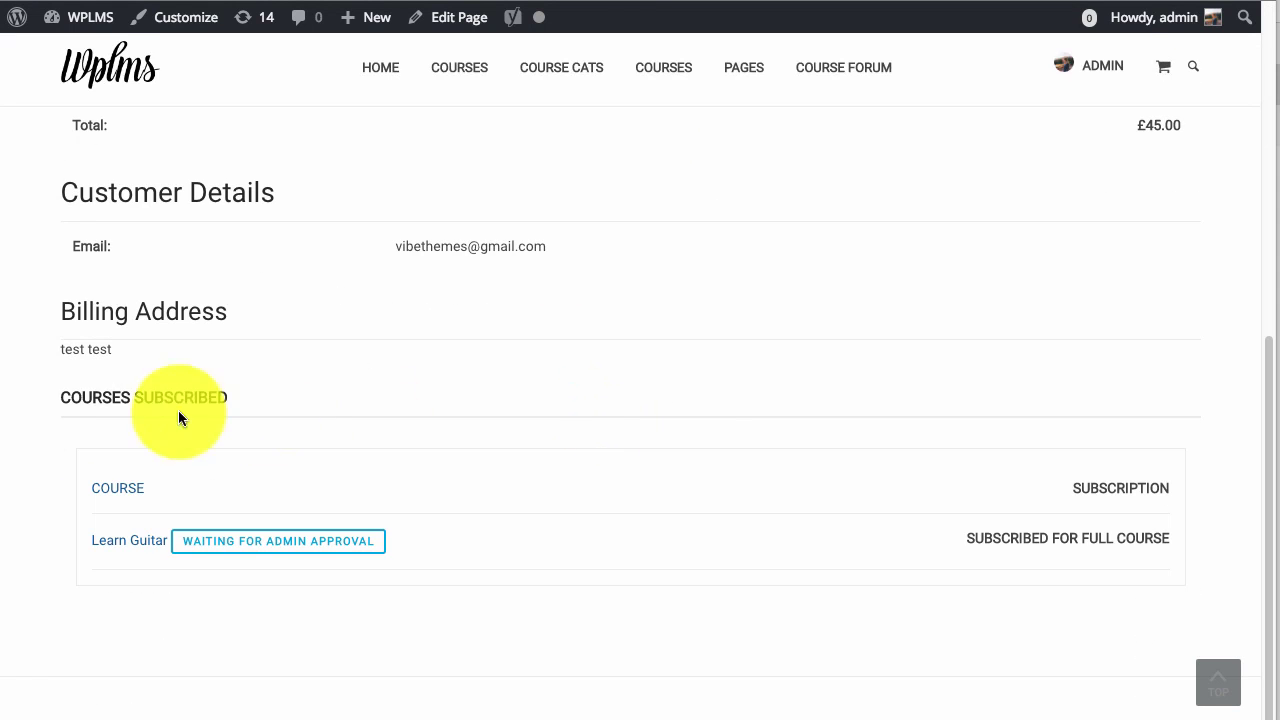
pyautogui.hotkey('alt', 'Left')
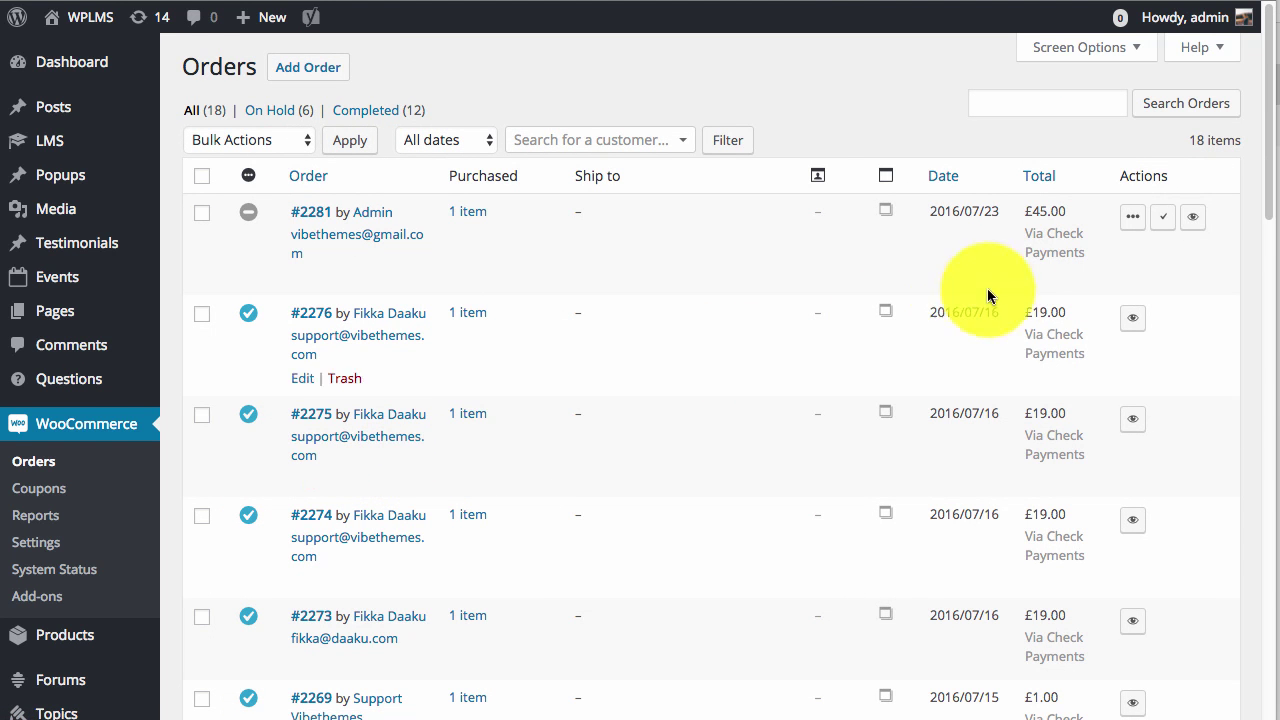
pyautogui.click(1173, 229)
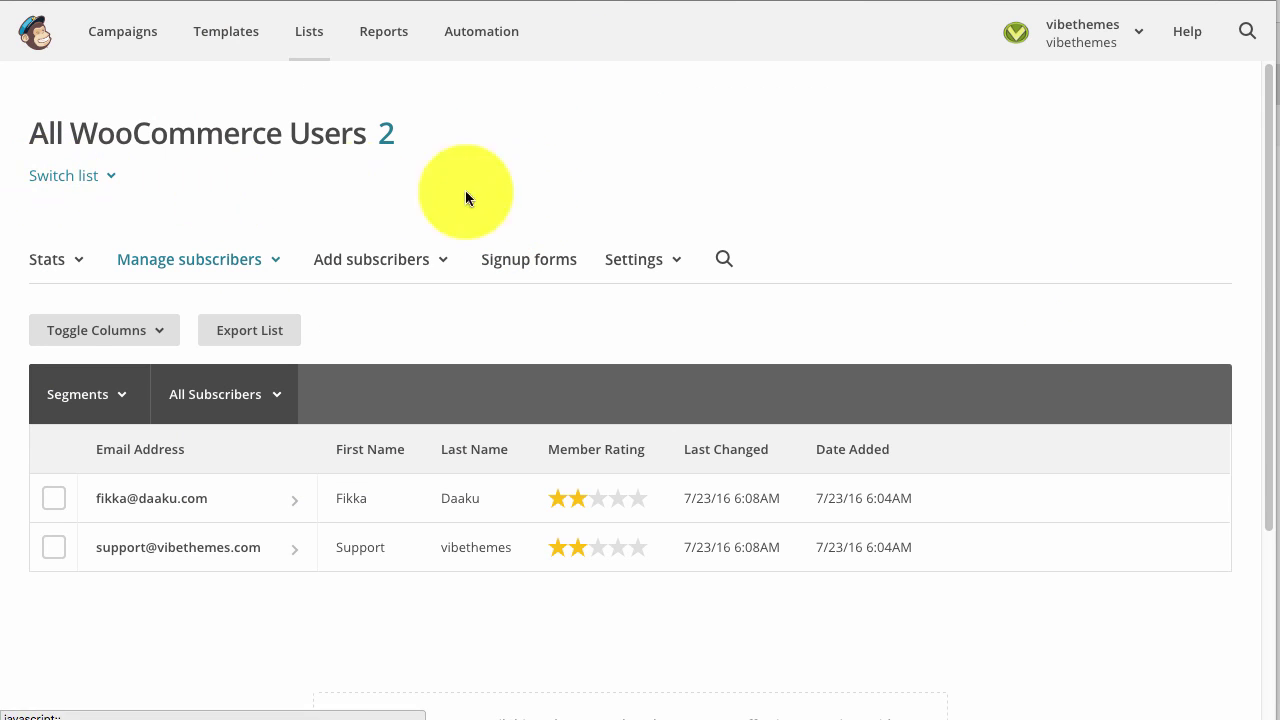
# Reload the All WooCommerce Users subscribers in Mailchimp and review the WooCommerce Checkout subscribe setting in WPLMS.
pyautogui.rightClick(824, 221)
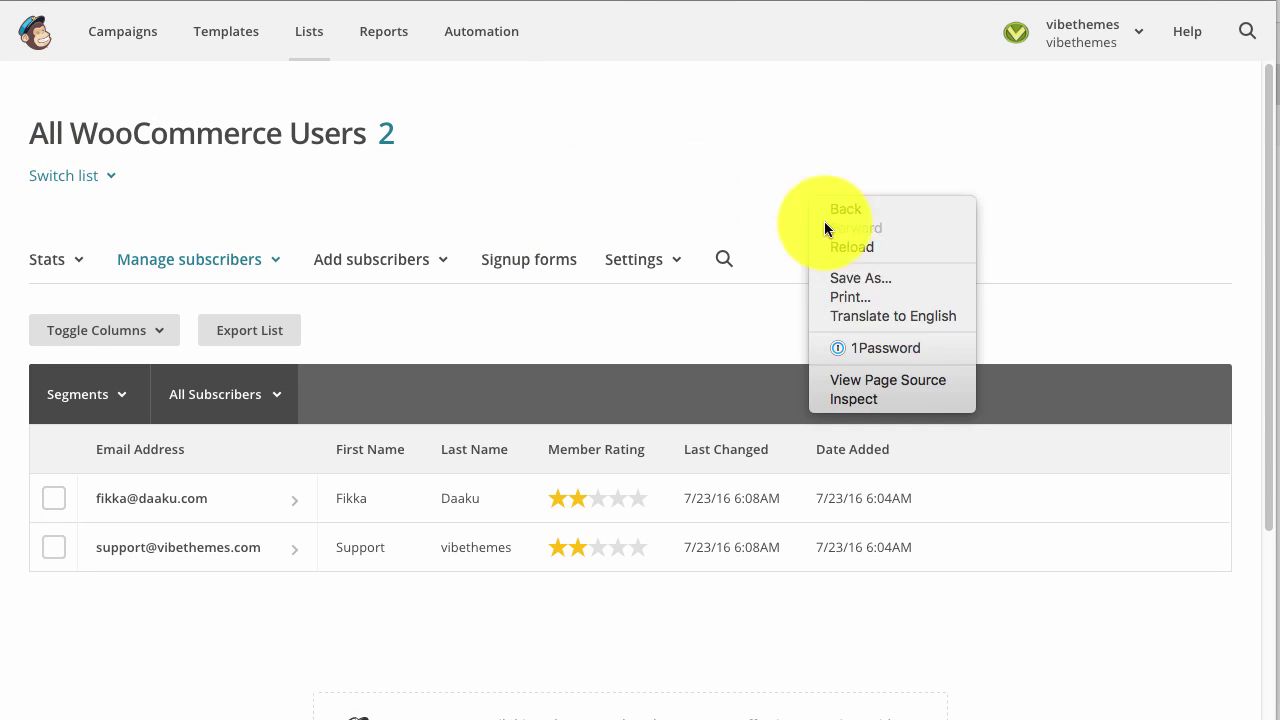
pyautogui.click(885, 249)
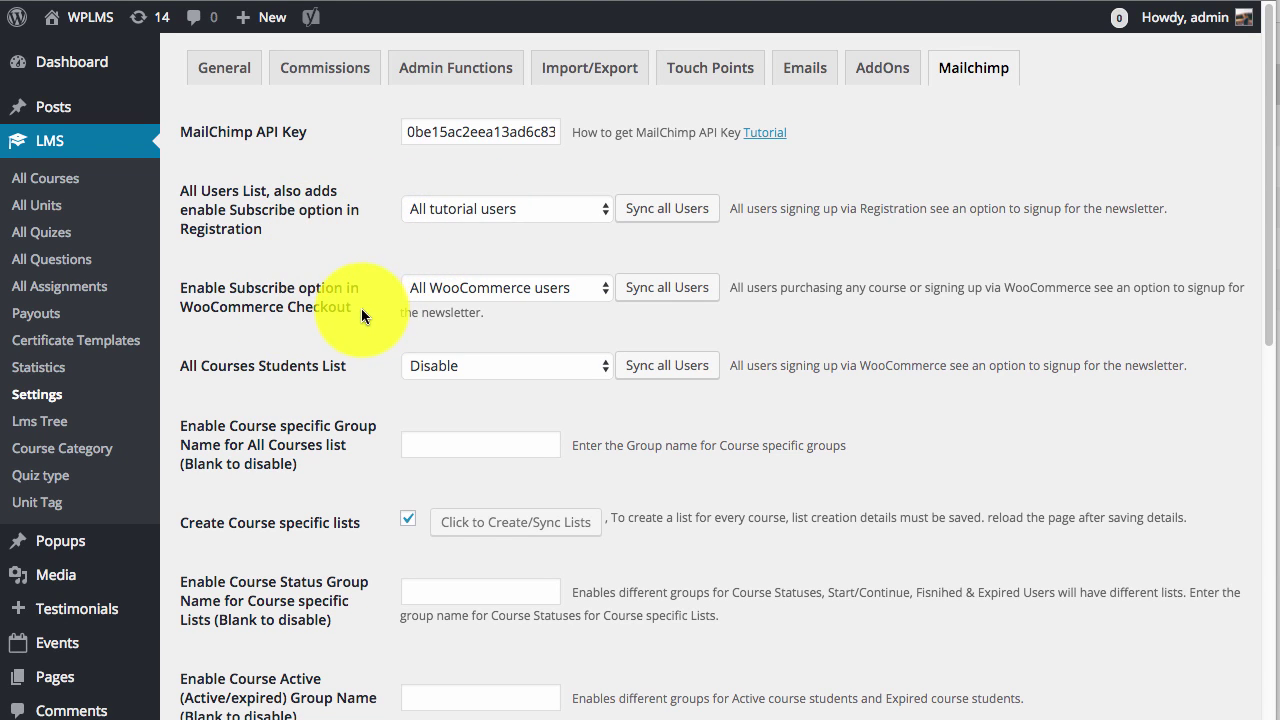
pyautogui.moveTo(360, 308); pyautogui.dragTo(180, 289)
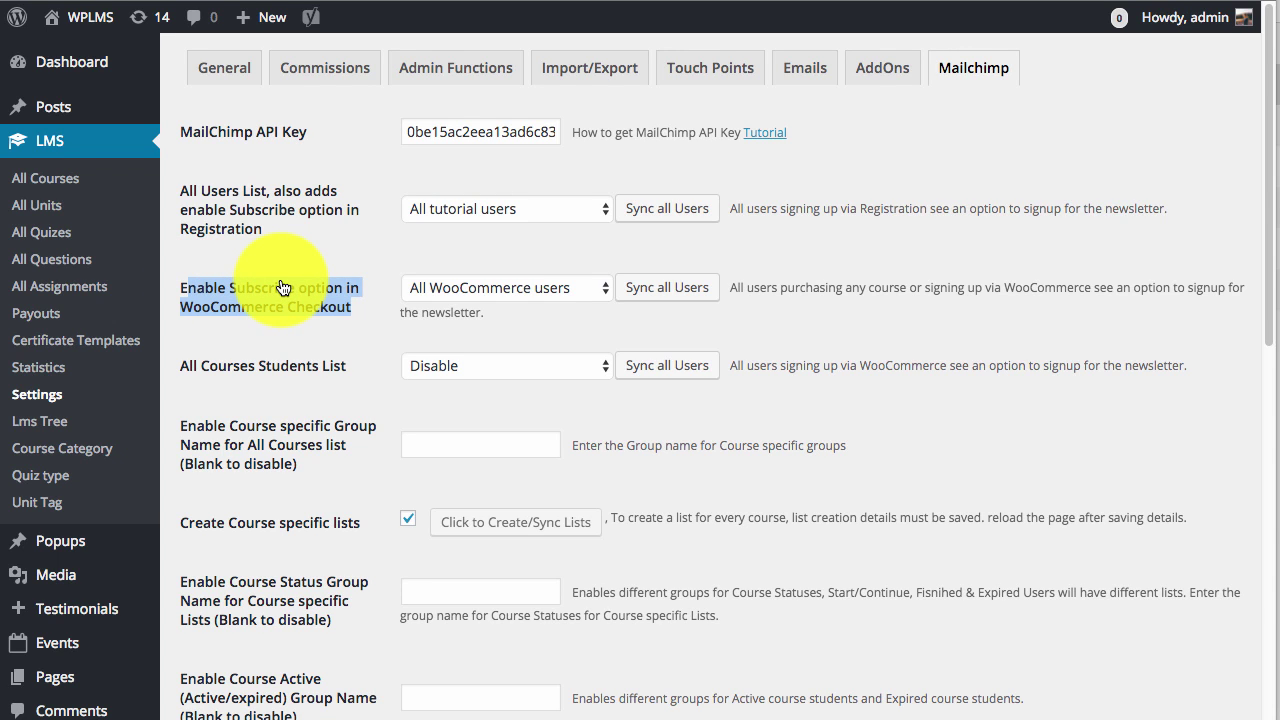
pyautogui.hotkey('shift', 'Right')
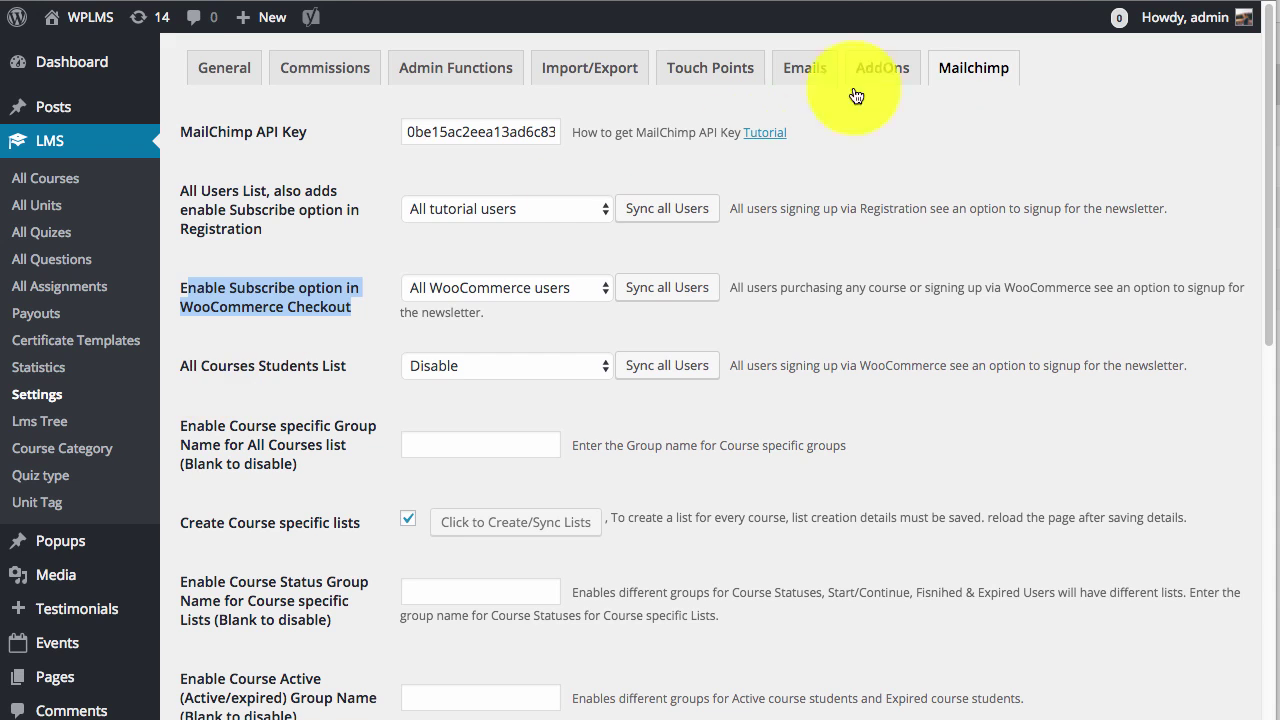
# Create a Mailchimp list named "Tutorial Course List Users" and reload the WPLMS Mailchimp settings.
pyautogui.hotkey('ctrl', 'Tab')
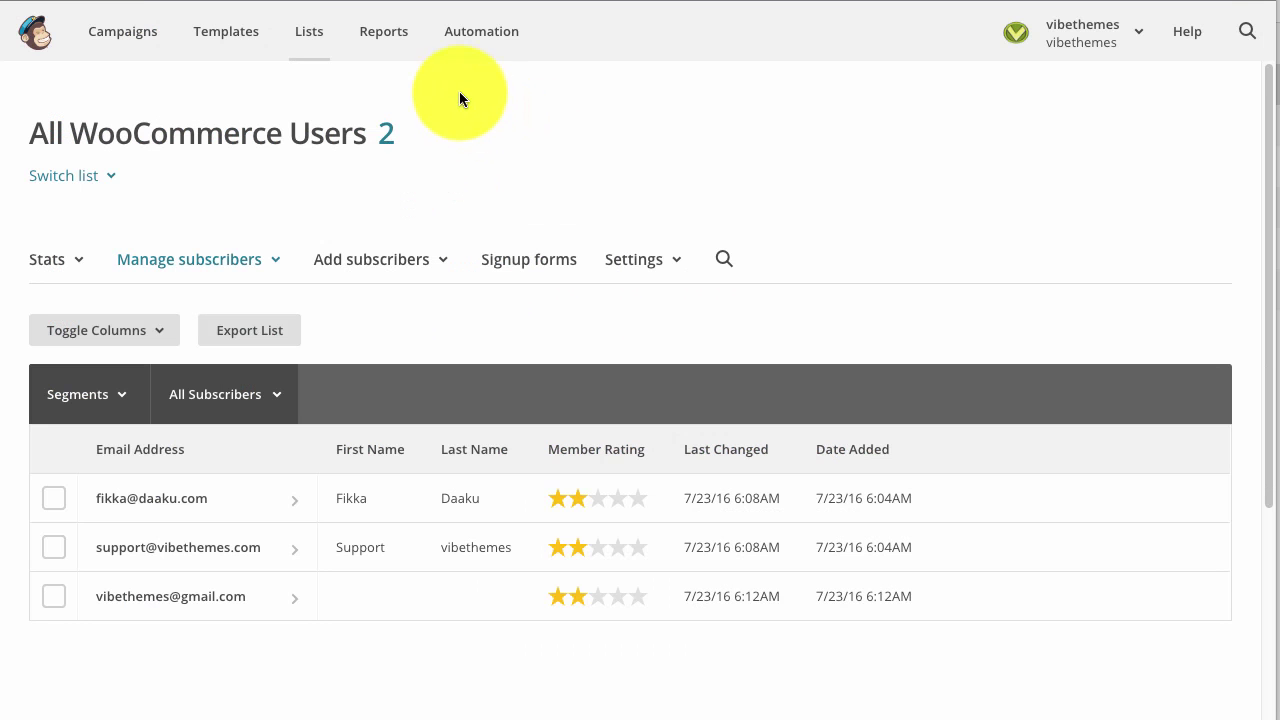
pyautogui.click(305, 35)
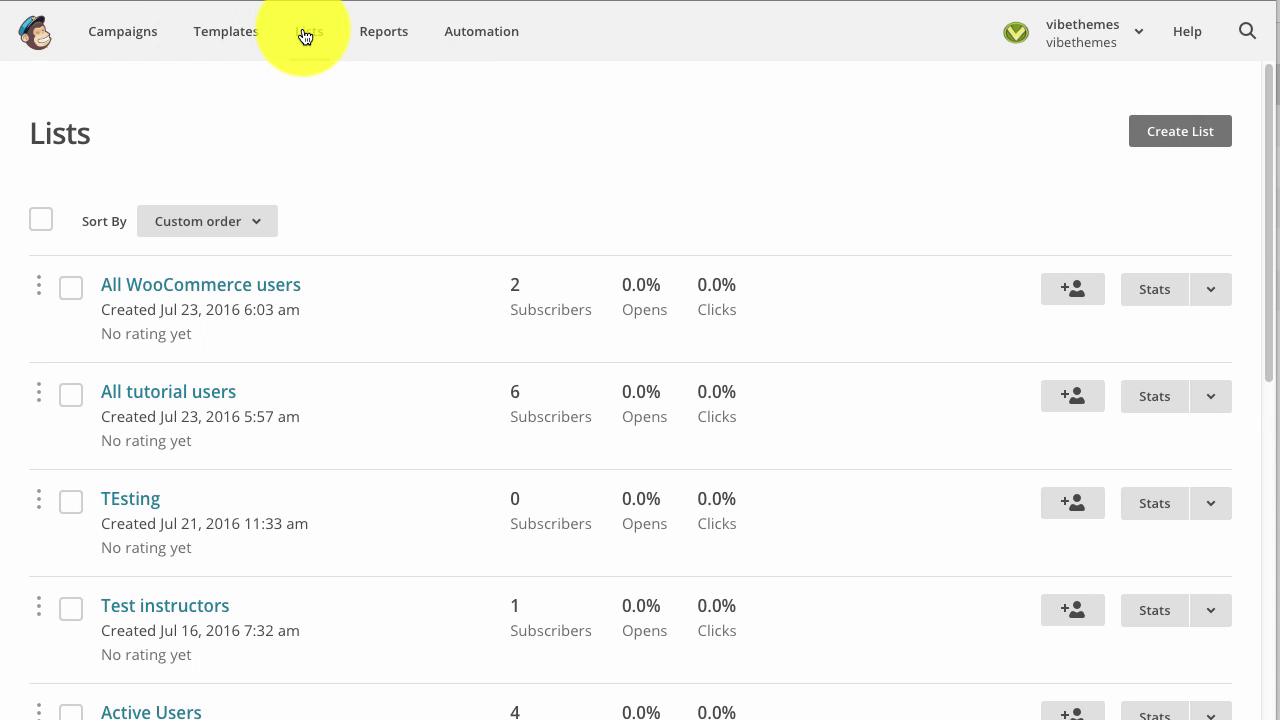
pyautogui.click(1188, 128)
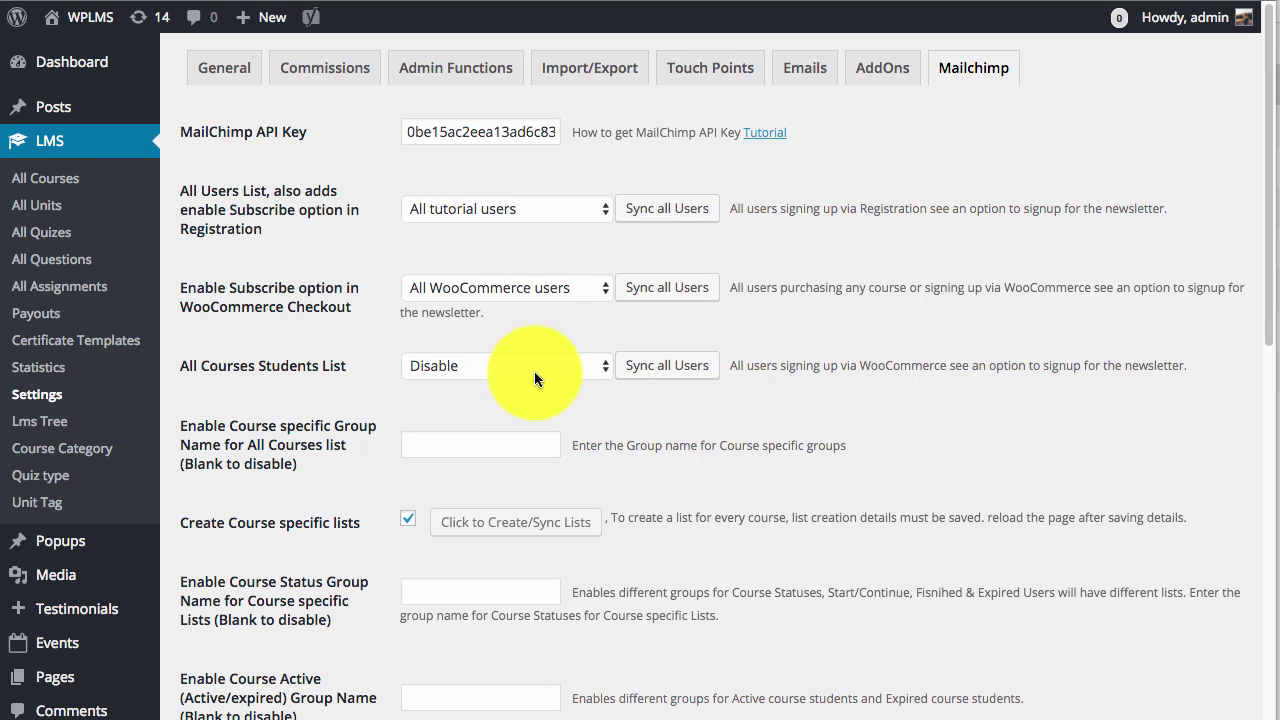
pyautogui.rightClick(918, 334)
pyautogui.click(975, 384)
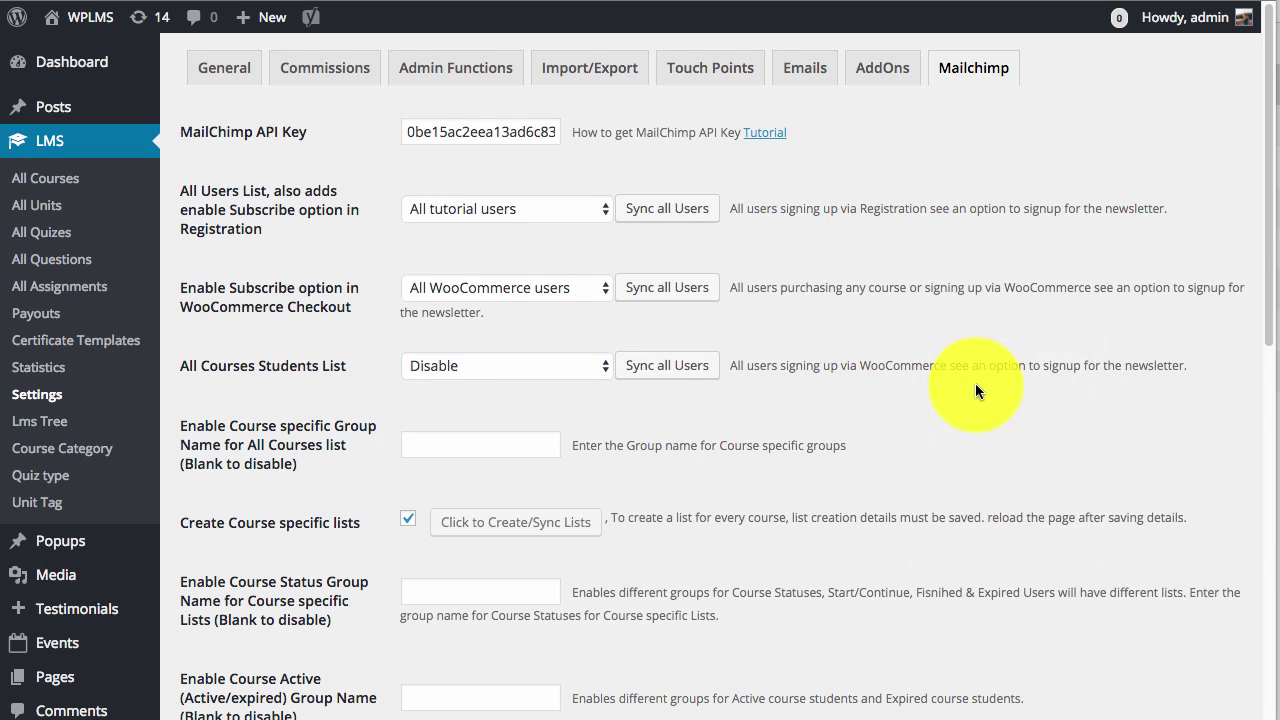
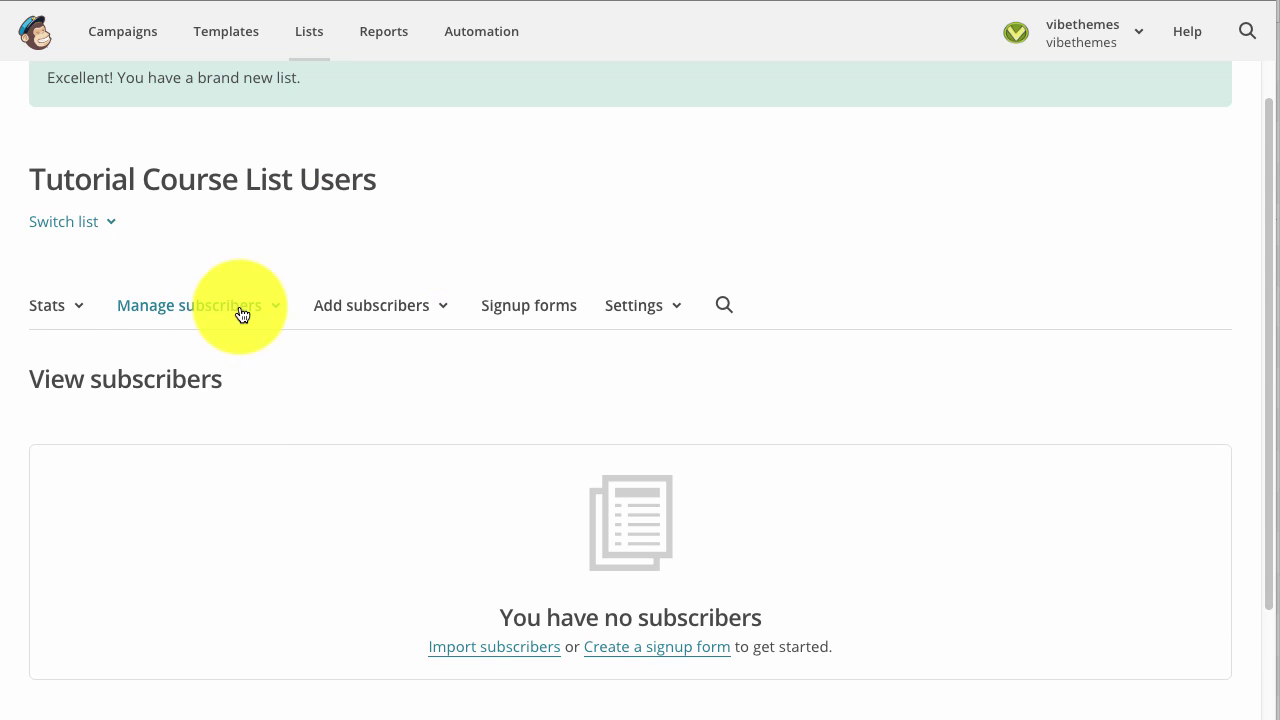
# Start a new group set in the Tutorial Course List Users list and title it "Course".
pyautogui.click(240, 308)
pyautogui.click(150, 452)
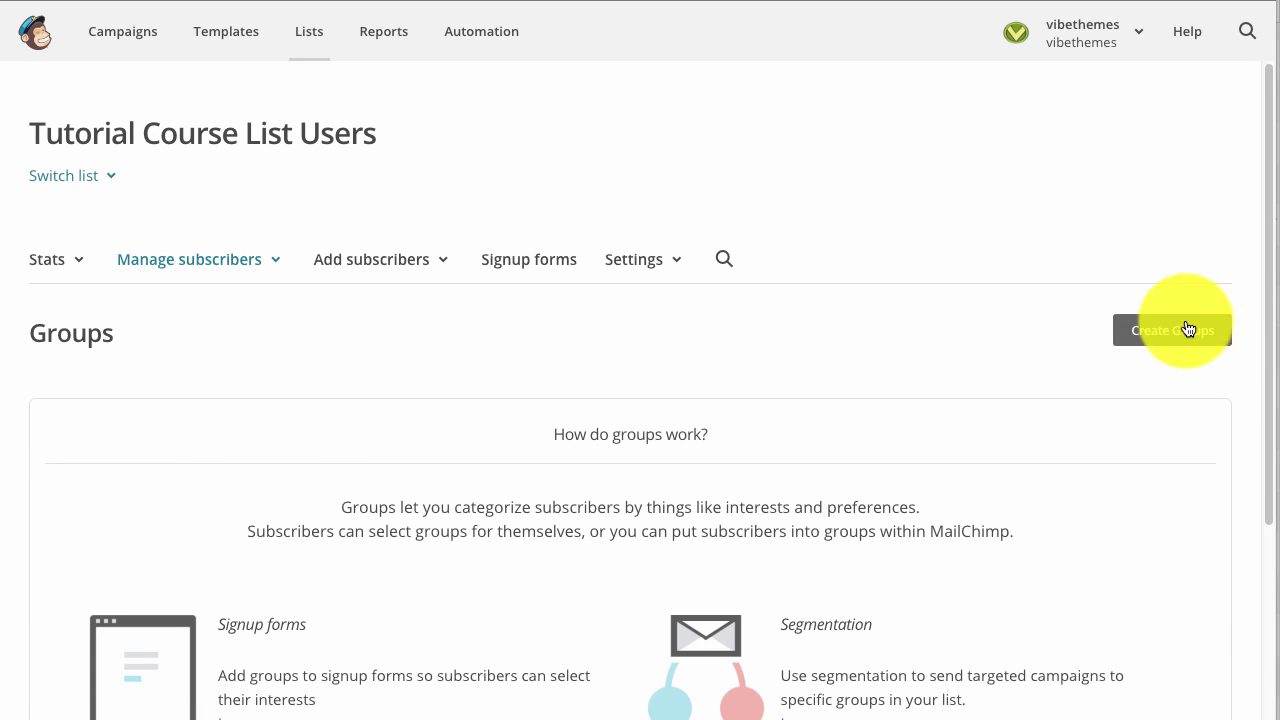
pyautogui.click(1175, 328)
pyautogui.scroll(-1, 465, 439)
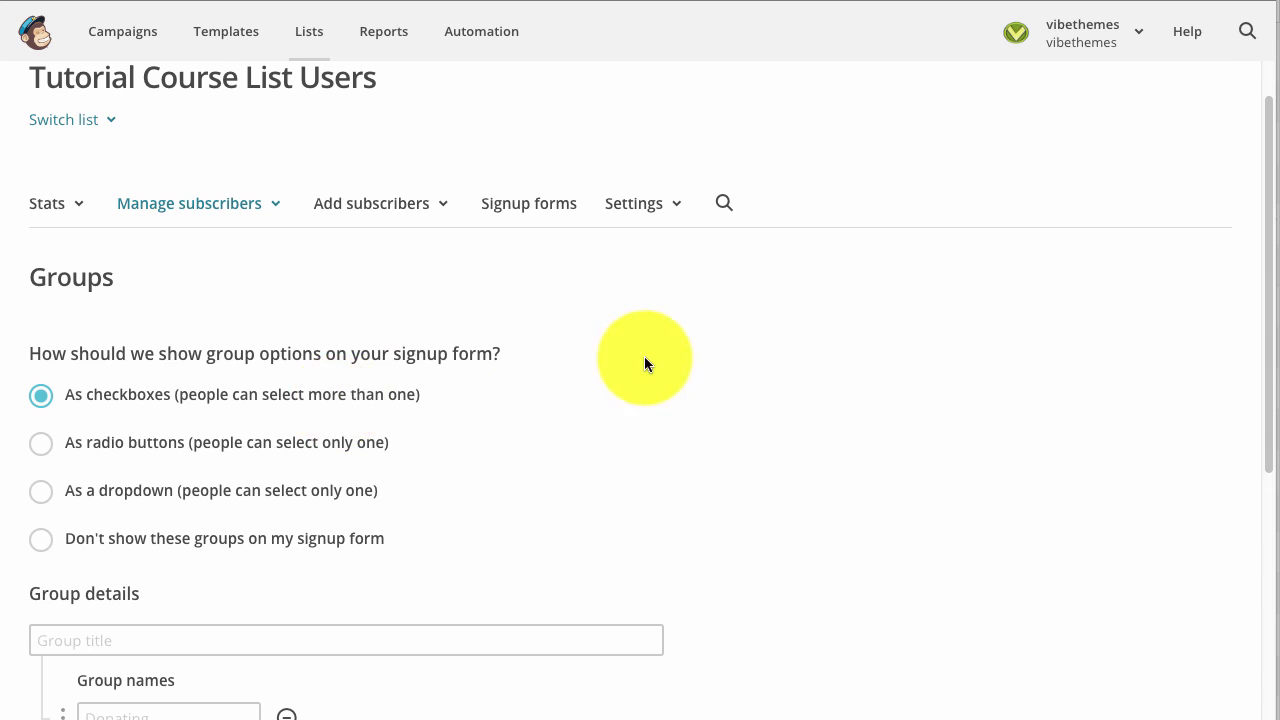
pyautogui.scroll(-3, 610, 390)
pyautogui.click(589, 400)
pyautogui.write('Course')
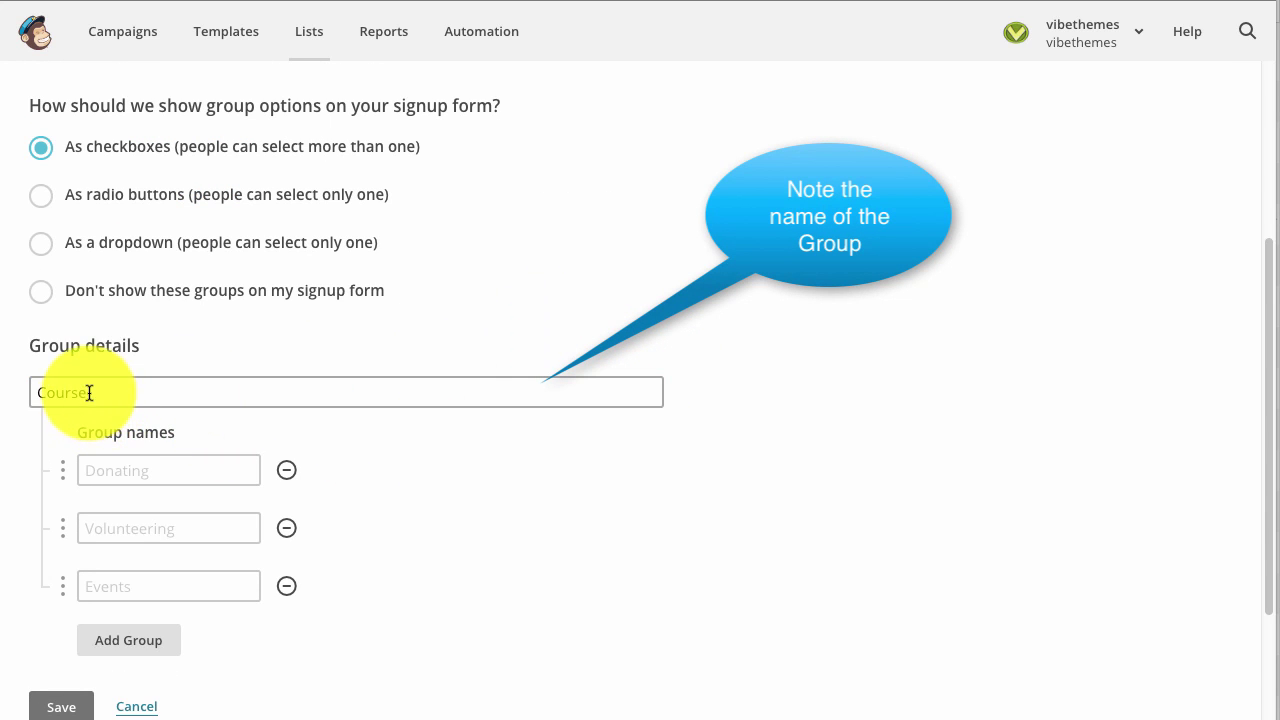
pyautogui.moveTo(88, 392); pyautogui.dragTo(14, 388)
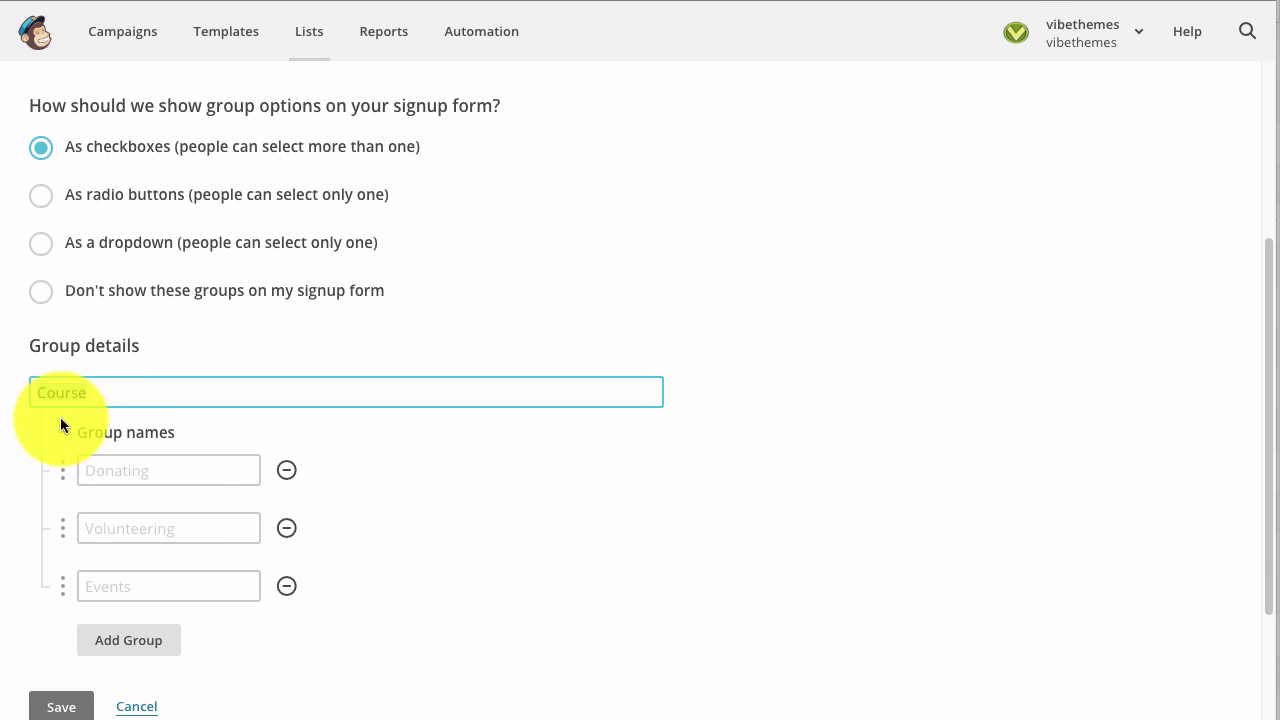
# Name the Course set's single group "Software Training" and save the new groups.
pyautogui.scroll(-1, 427, 552)
pyautogui.click(52, 684)
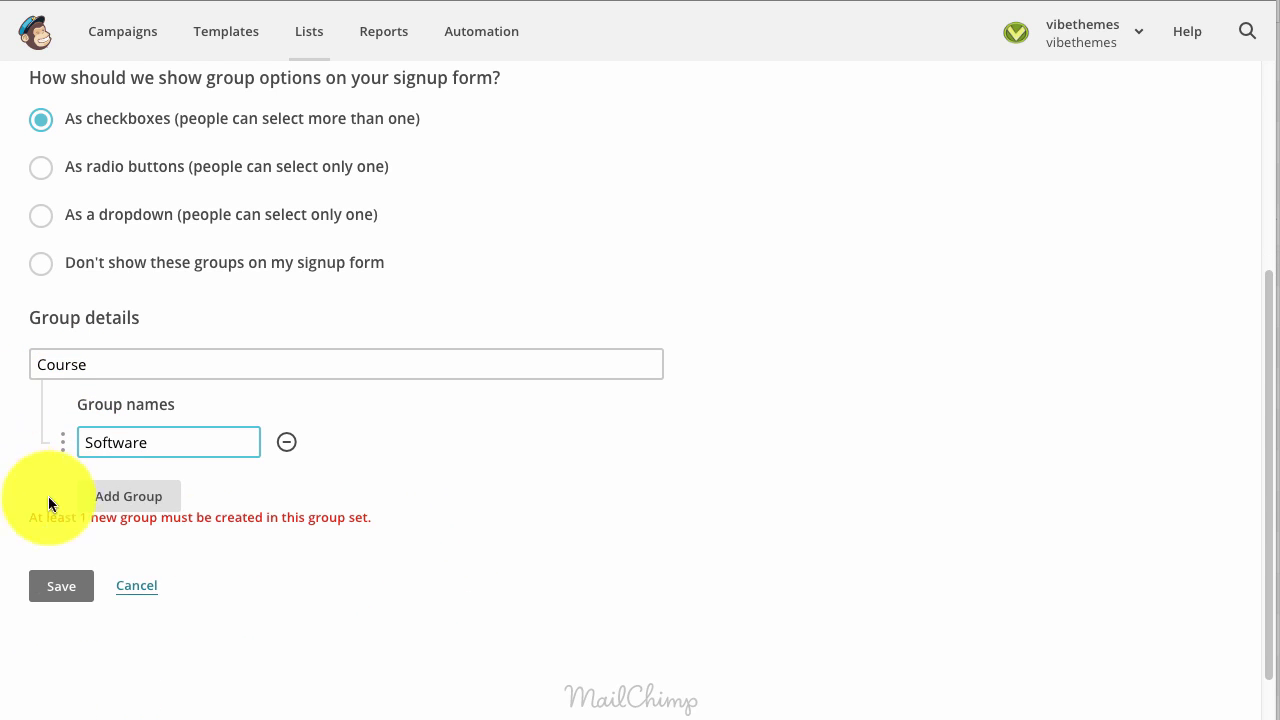
pyautogui.click(186, 445)
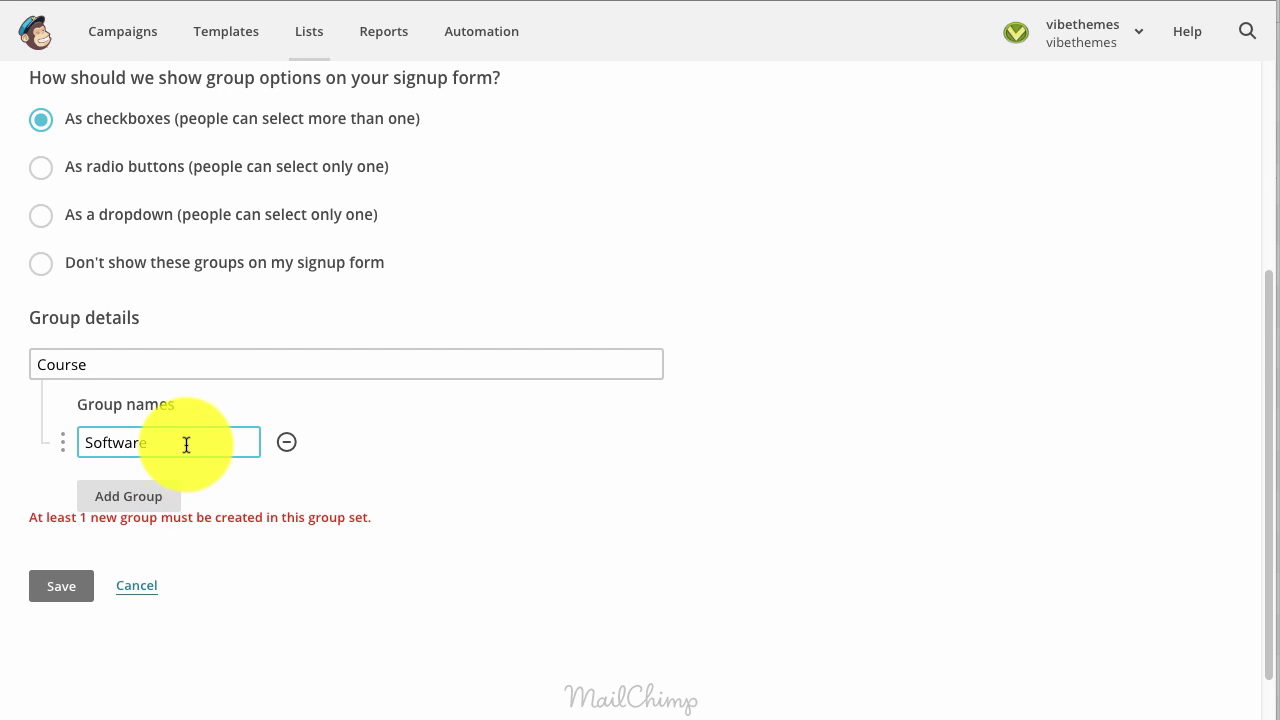
pyautogui.write('Training')
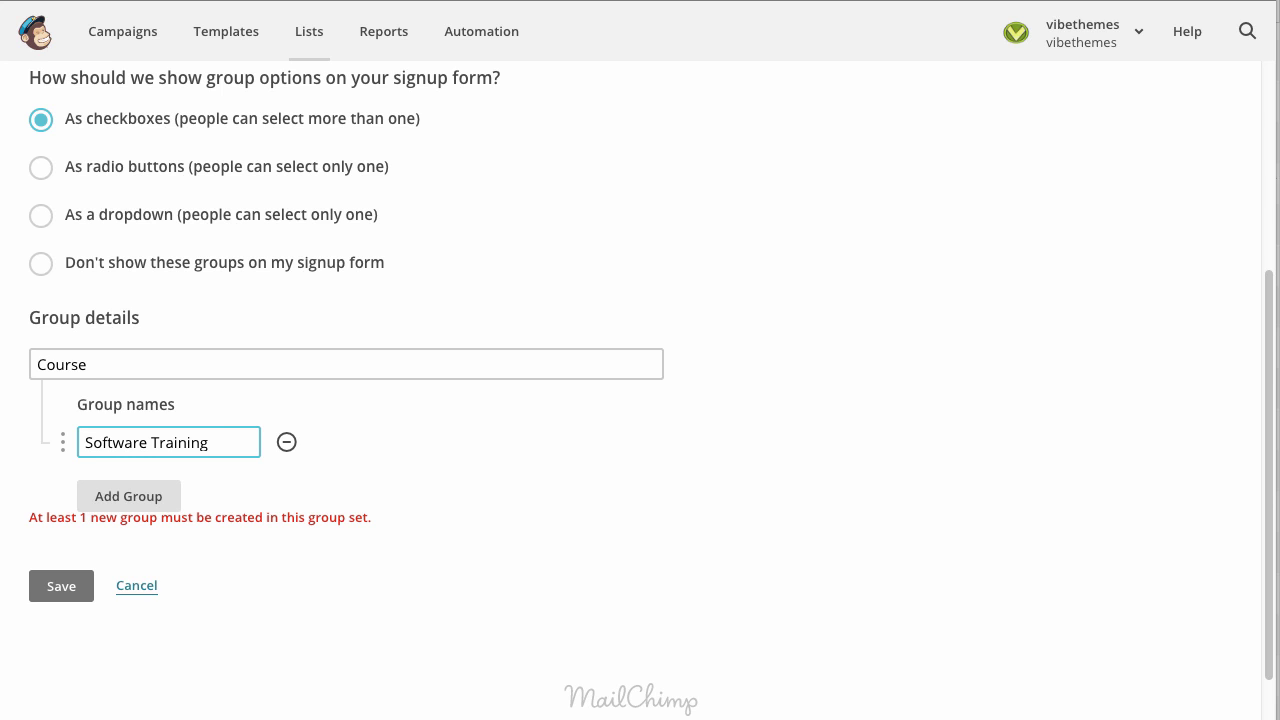
pyautogui.click(82, 588)
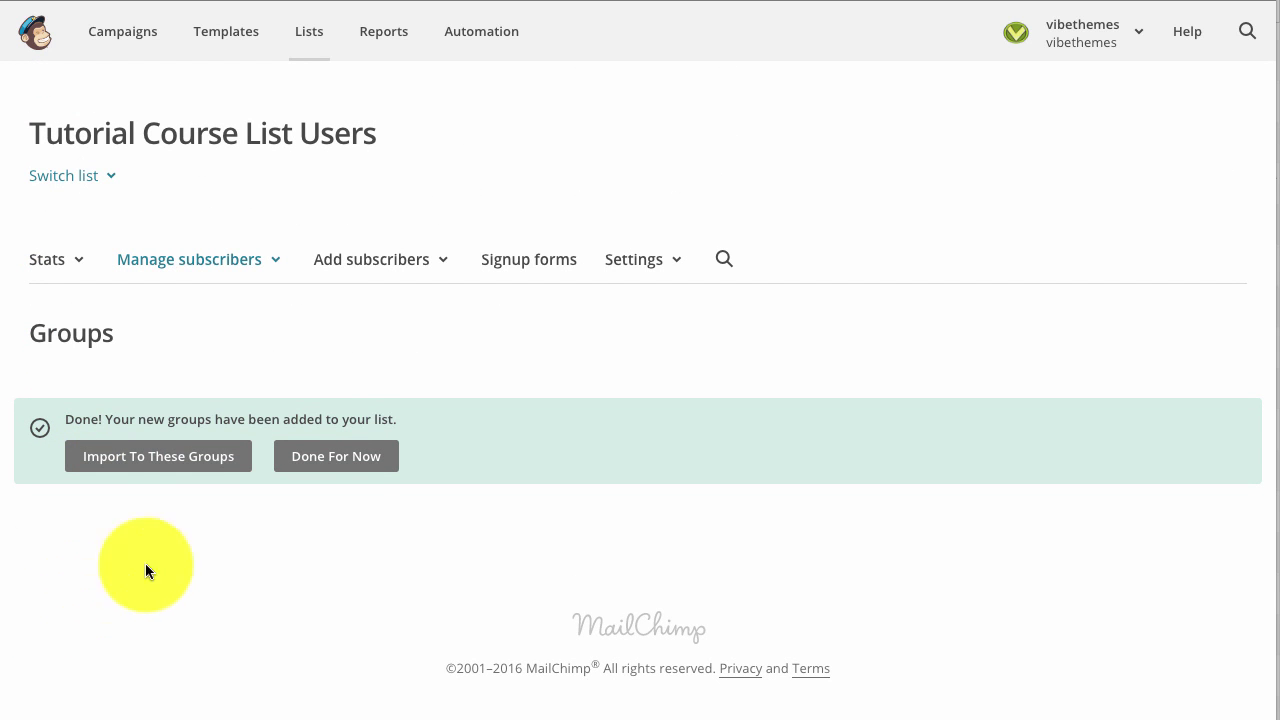
# Display the list's saved groups and copy the group title "Course".
pyautogui.click(240, 261)
pyautogui.click(195, 391)
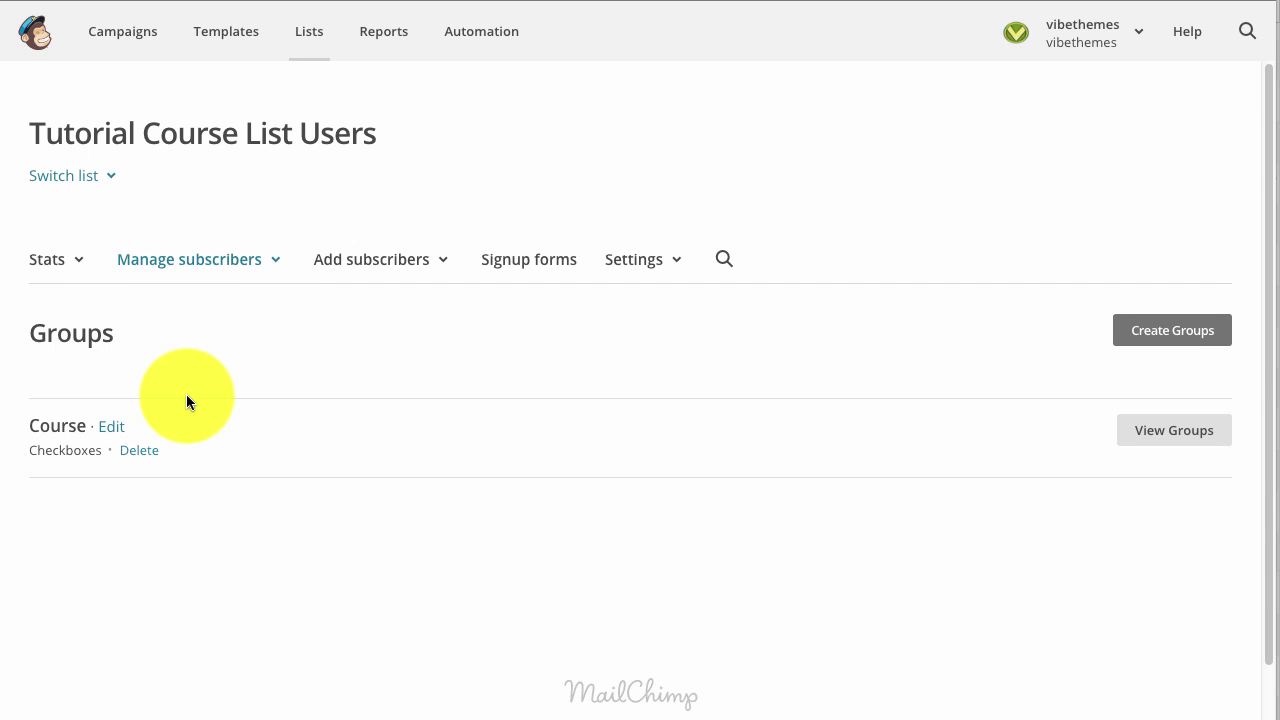
pyautogui.moveTo(26, 457); pyautogui.dragTo(45, 428)
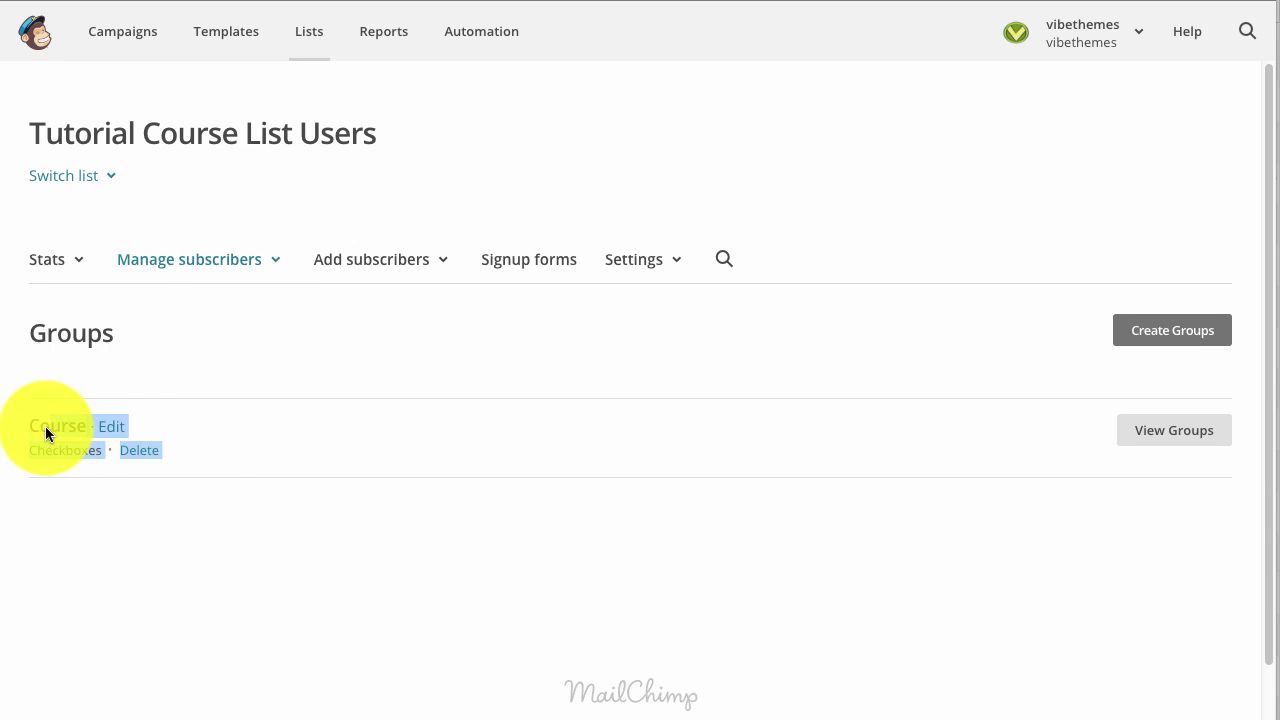
pyautogui.click(45, 426)
pyautogui.rightClick(53, 430)
pyautogui.hotkey('ctrl', 'c')
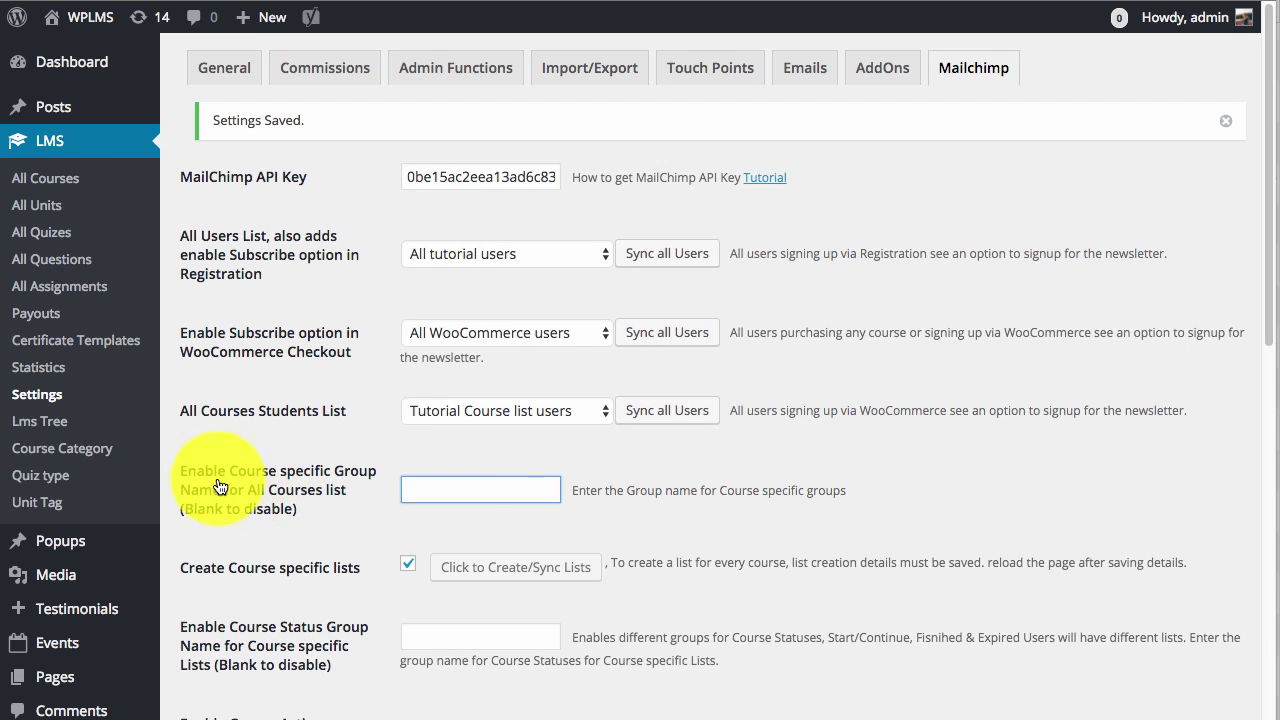
# Switch to the WPLMS Mailchimp settings, paste "Course" as the course specific group name for the All Courses list, and save.
pyautogui.rightClick(446, 484)
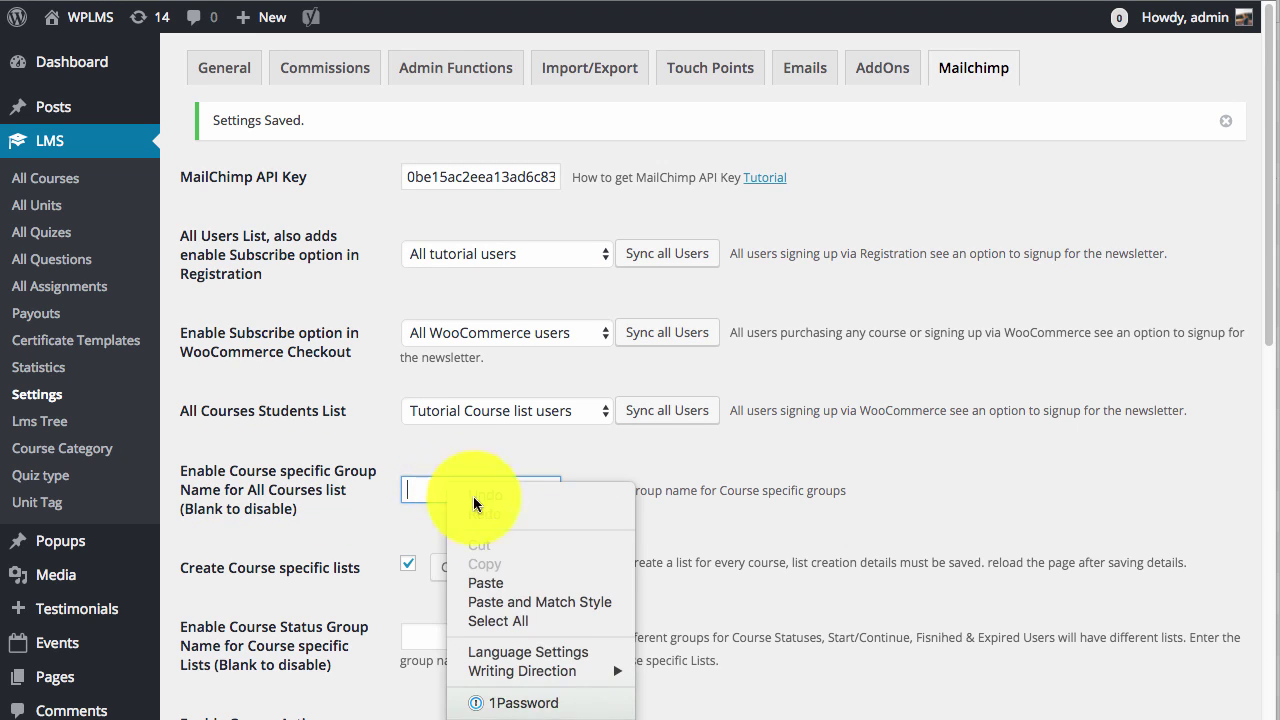
pyautogui.click(520, 585)
pyautogui.scroll(-20, 855, 500)
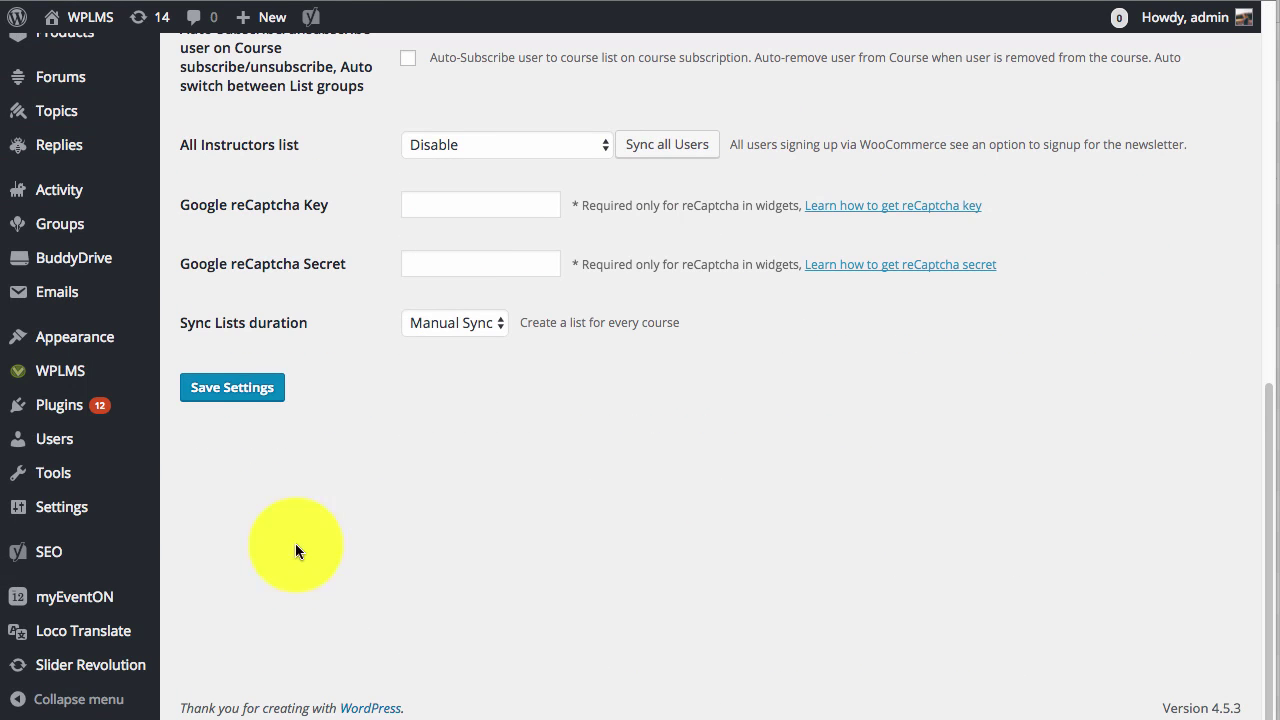
pyautogui.click(236, 388)
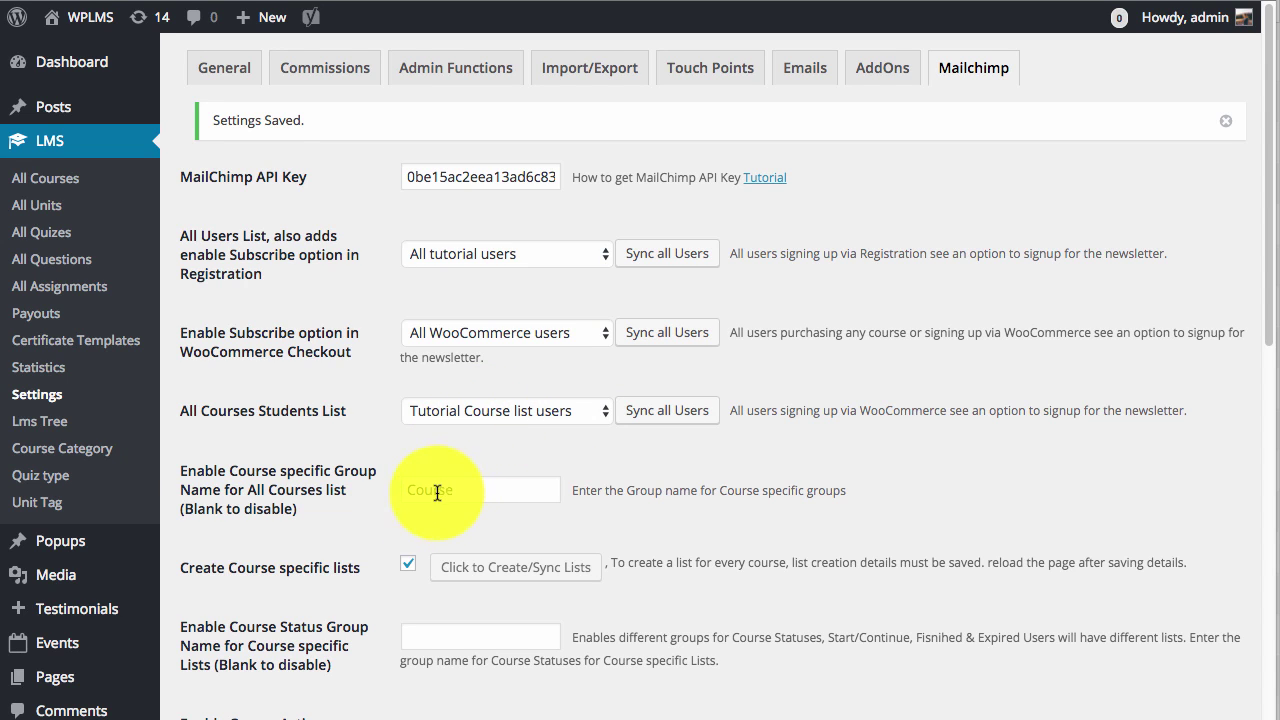
# Sync all users to the Tutorial Course list users list for All Courses Students.
pyautogui.moveTo(409, 490); pyautogui.dragTo(547, 478)
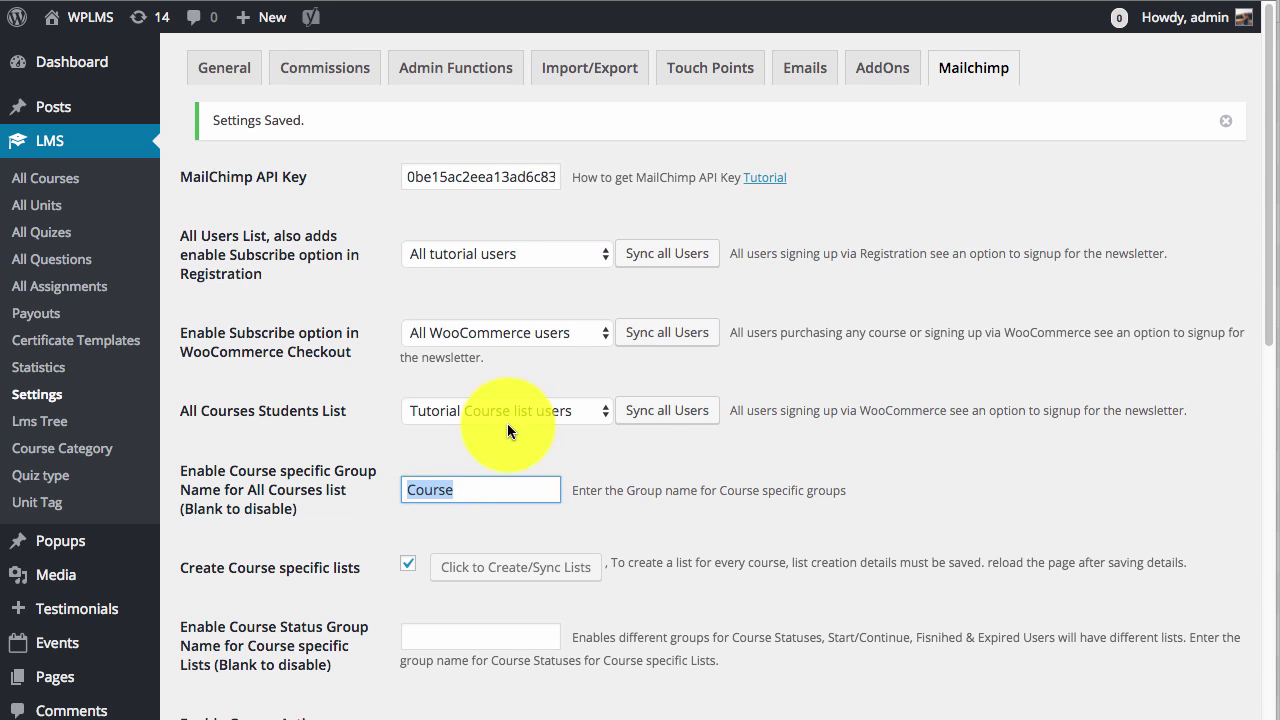
pyautogui.click(790, 450)
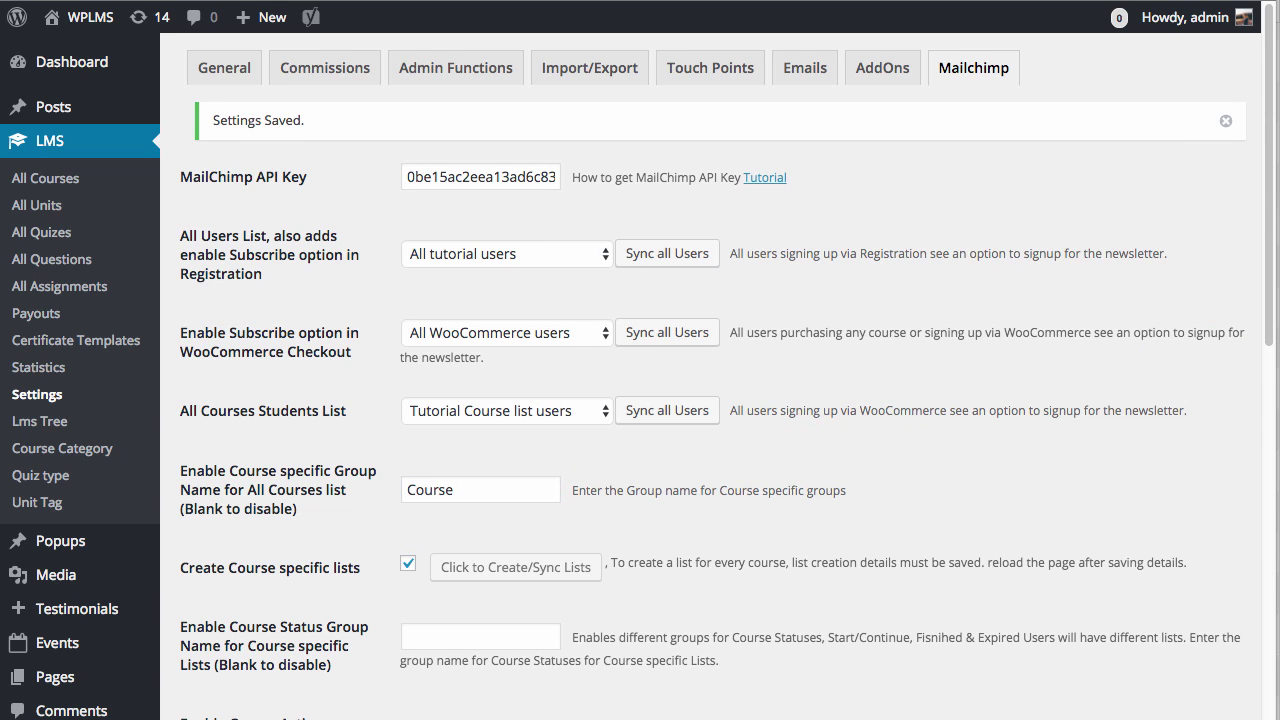
pyautogui.click(660, 415)
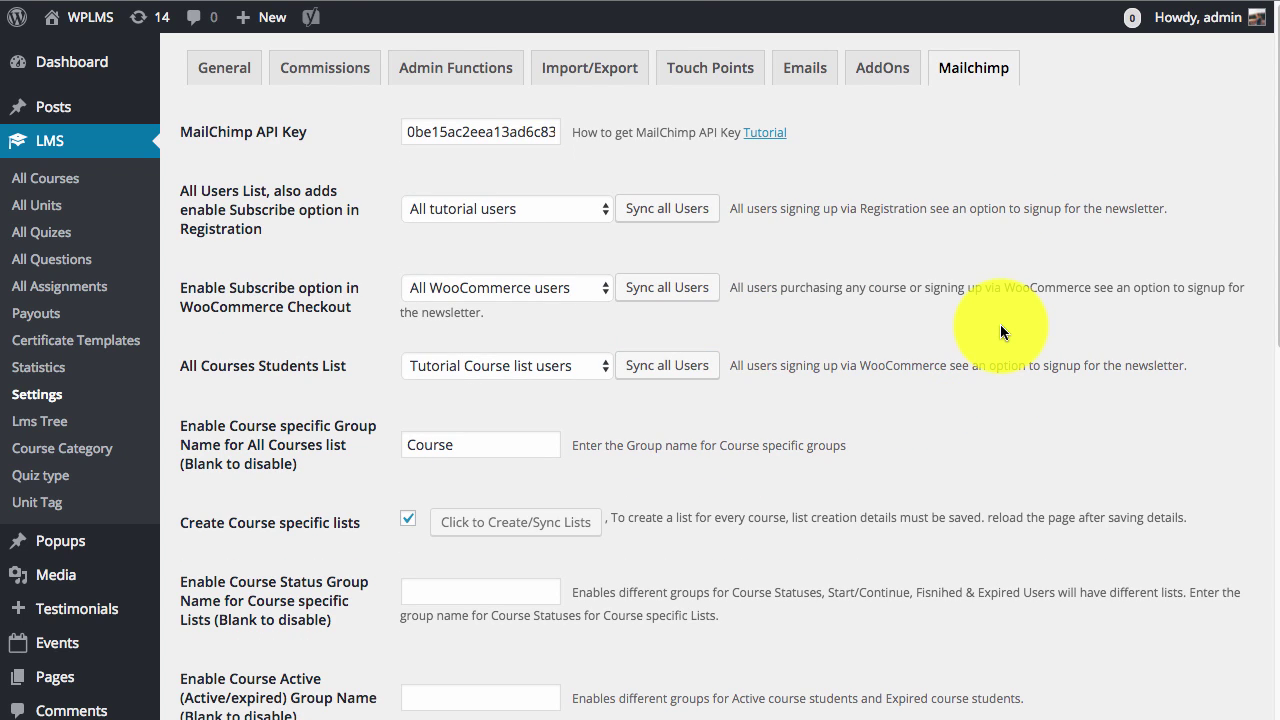
# Switch to Mailchimp and check which course groups were created under the Course group set.
pyautogui.hotkey('ctrl', 'Tab')
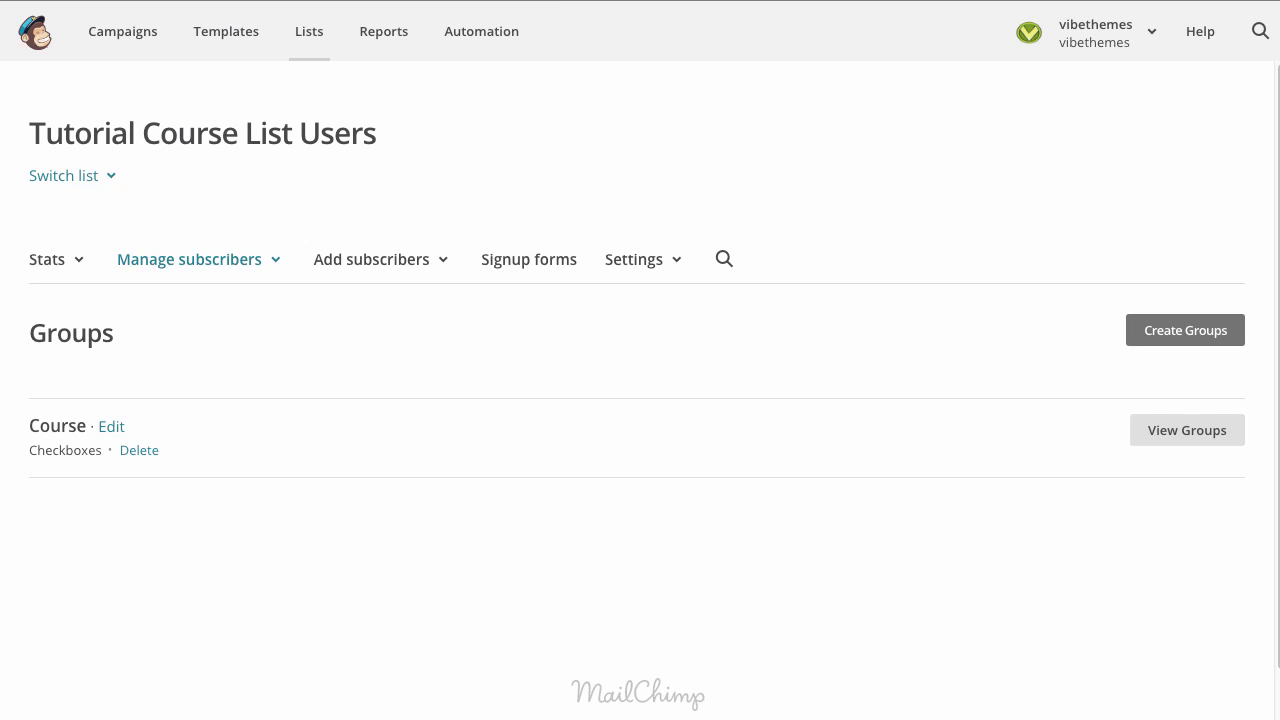
pyautogui.click(1168, 438)
pyautogui.scroll(-1, 793, 420)
pyautogui.scroll(-1, 793, 420)
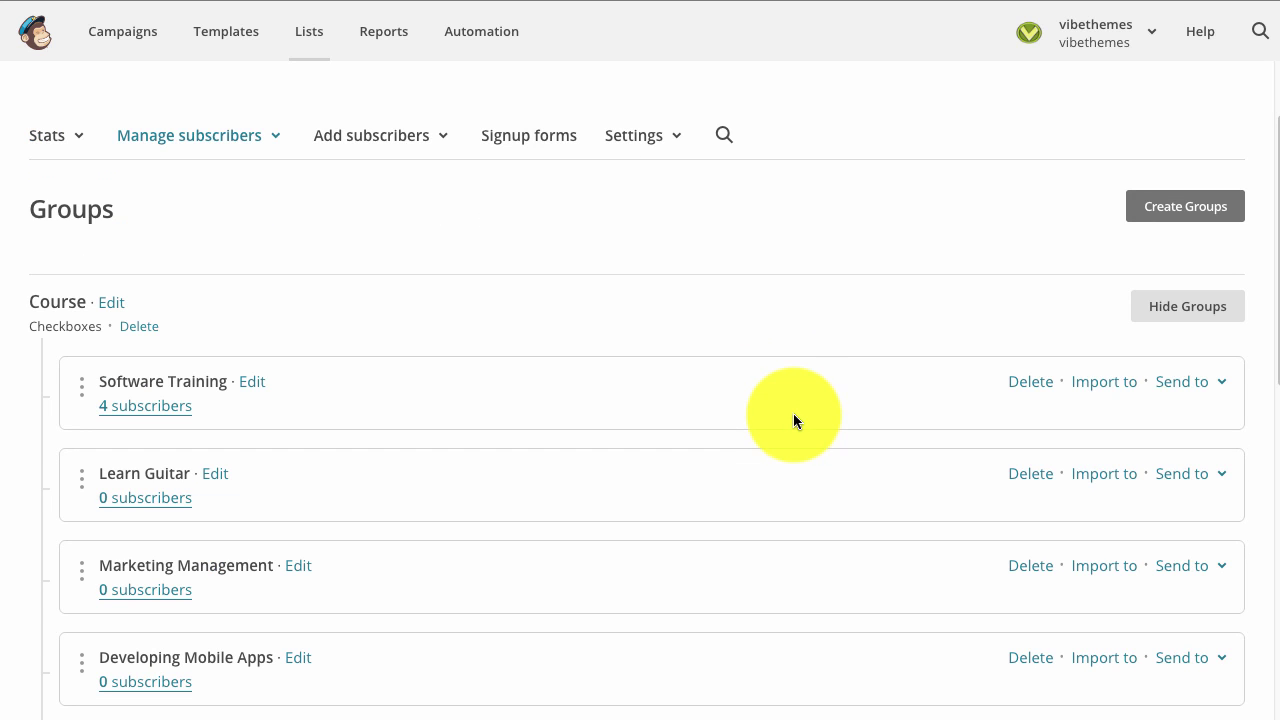
pyautogui.click(1158, 312)
pyautogui.scroll(1, 603, 266)
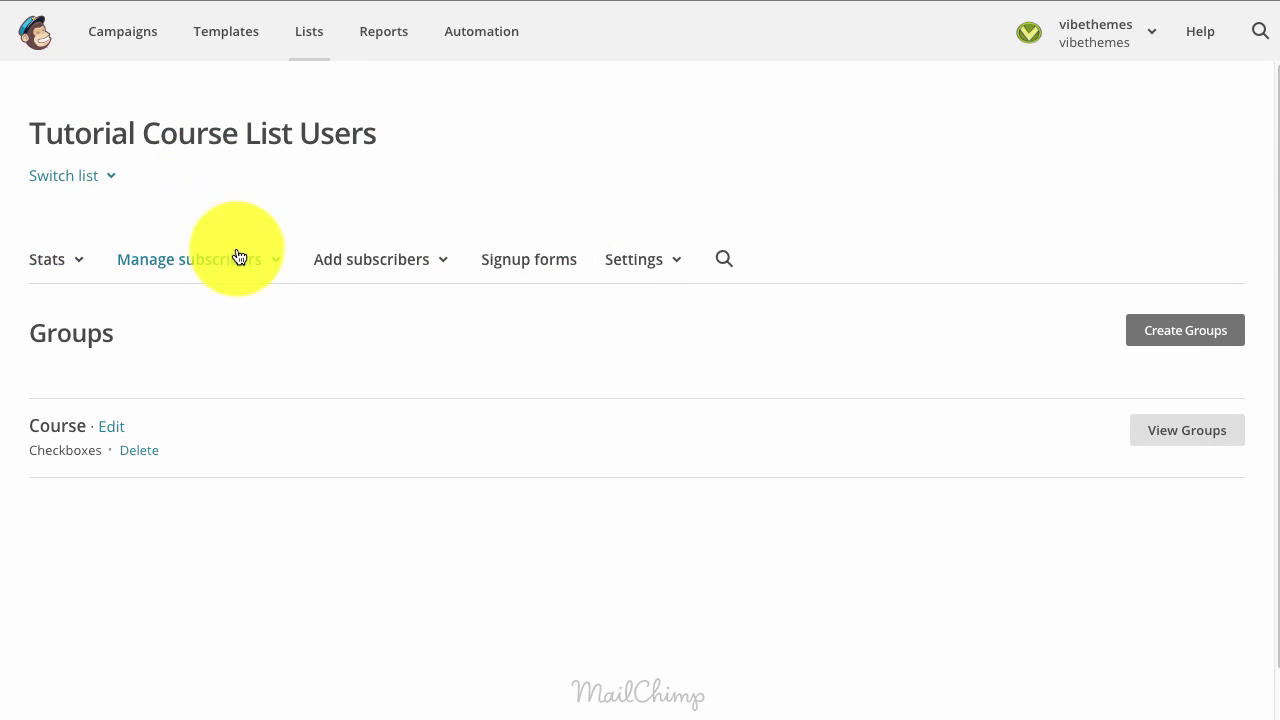
# Reload the groups page and review the list's subscribers with their assigned courses.
pyautogui.rightClick(589, 140)
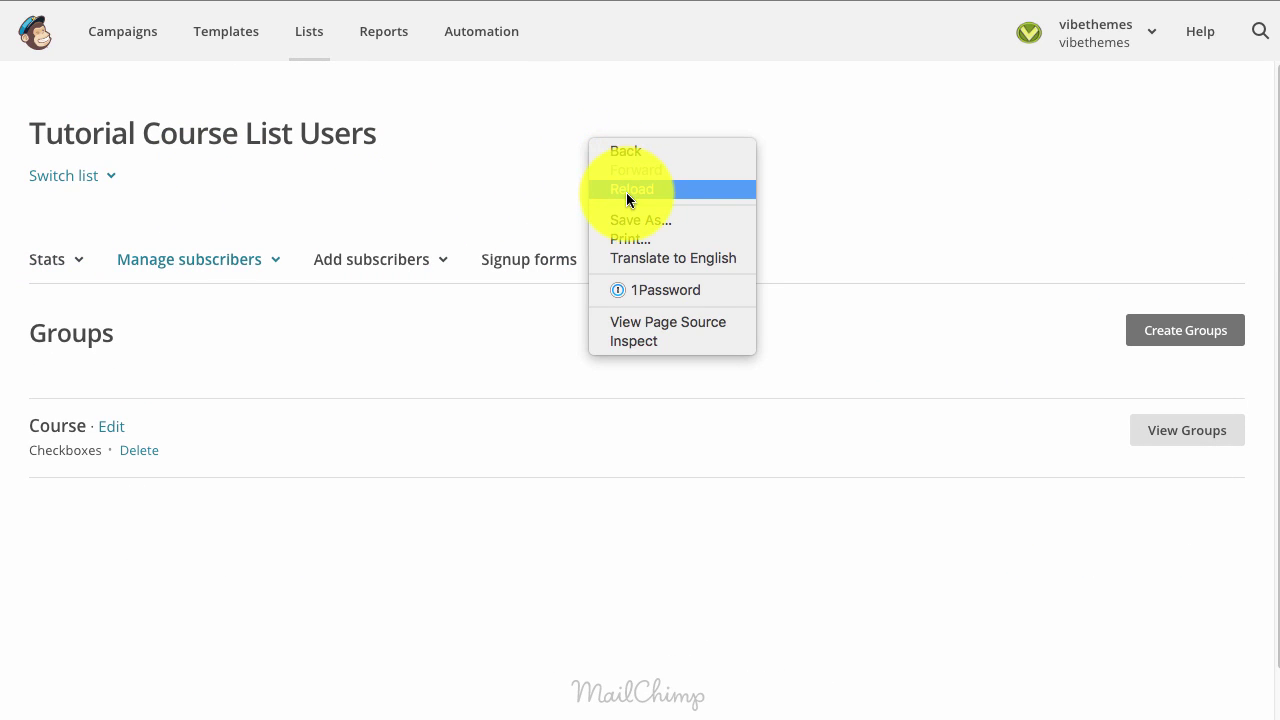
pyautogui.click(626, 190)
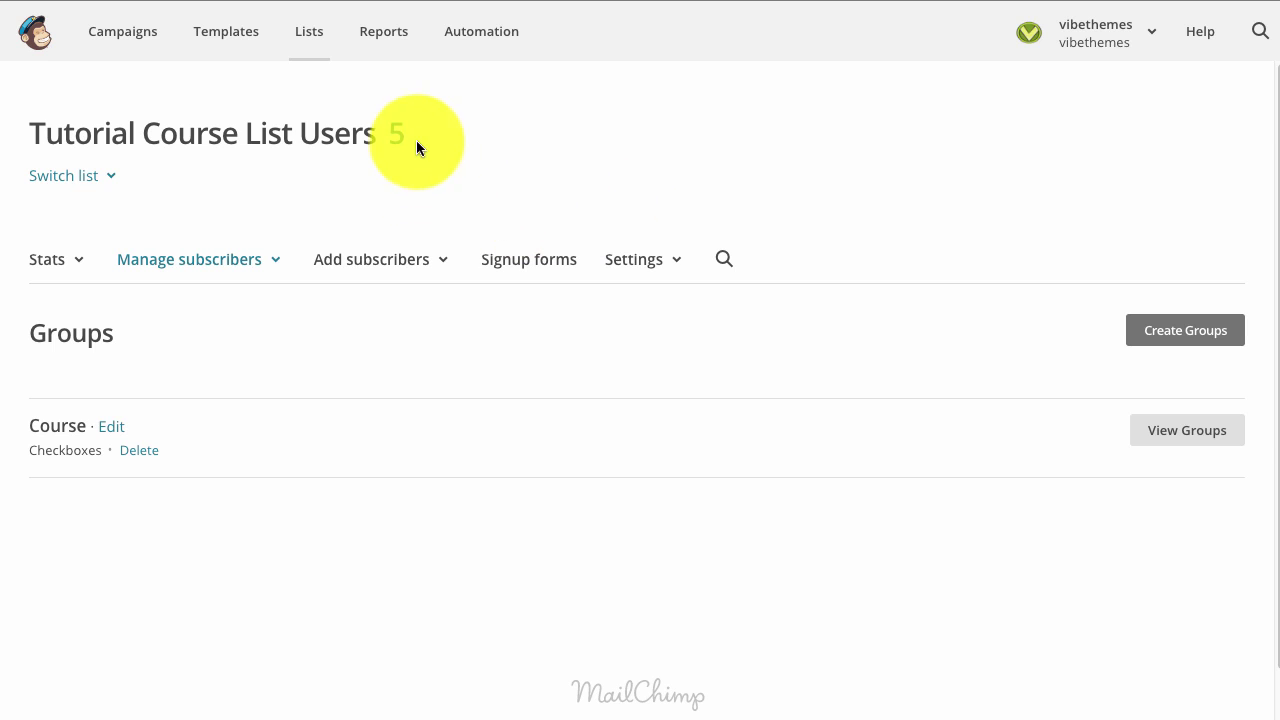
pyautogui.click(251, 265)
pyautogui.click(229, 306)
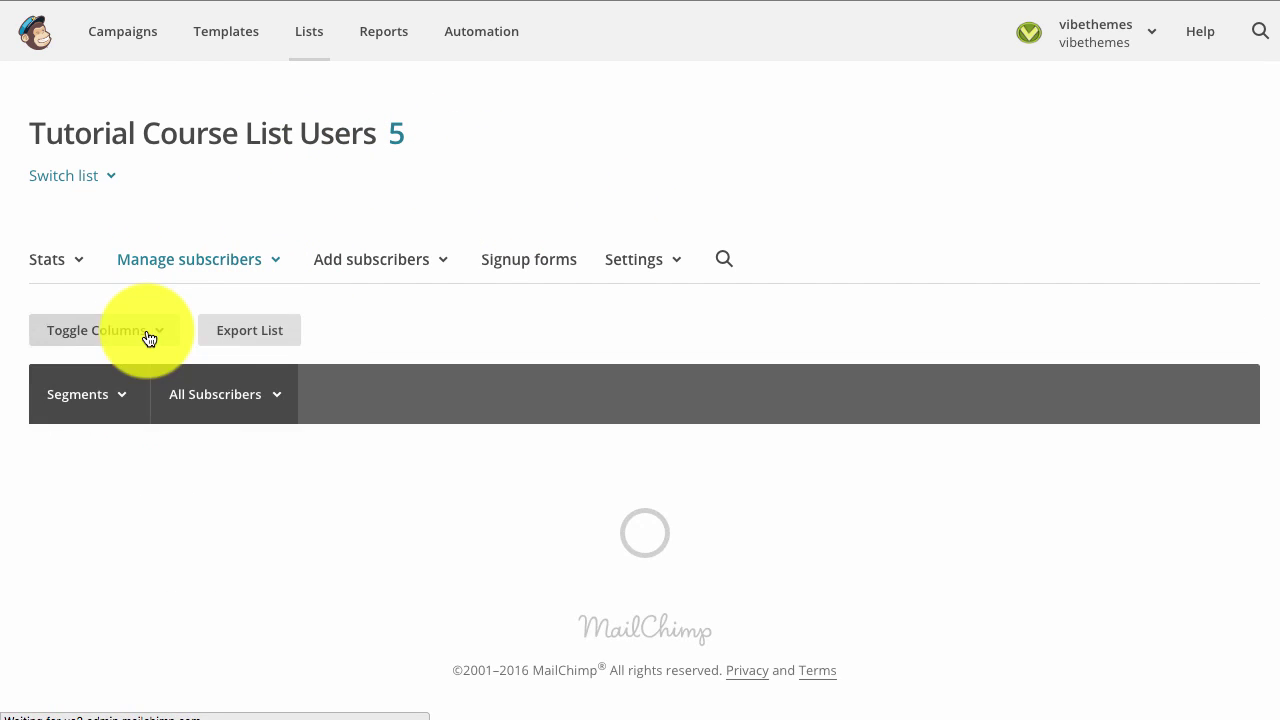
pyautogui.scroll(-3, 327, 348)
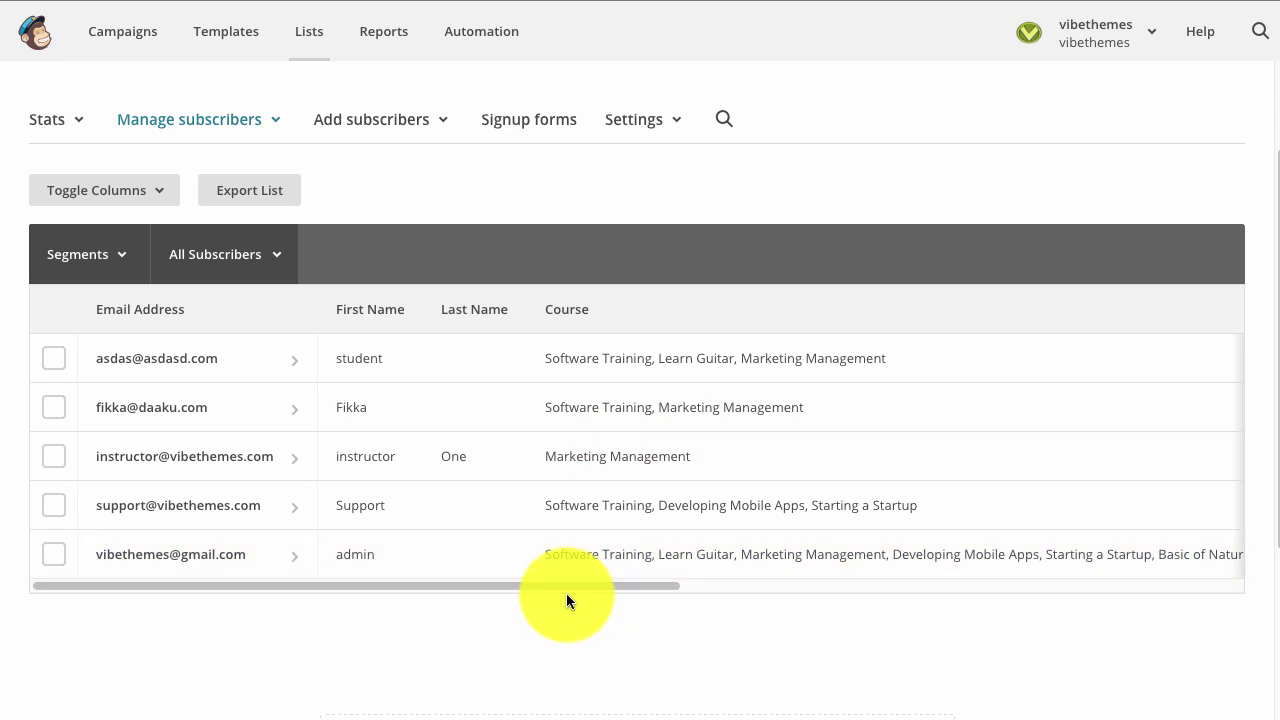
pyautogui.moveTo(567, 586); pyautogui.dragTo(363, 587)
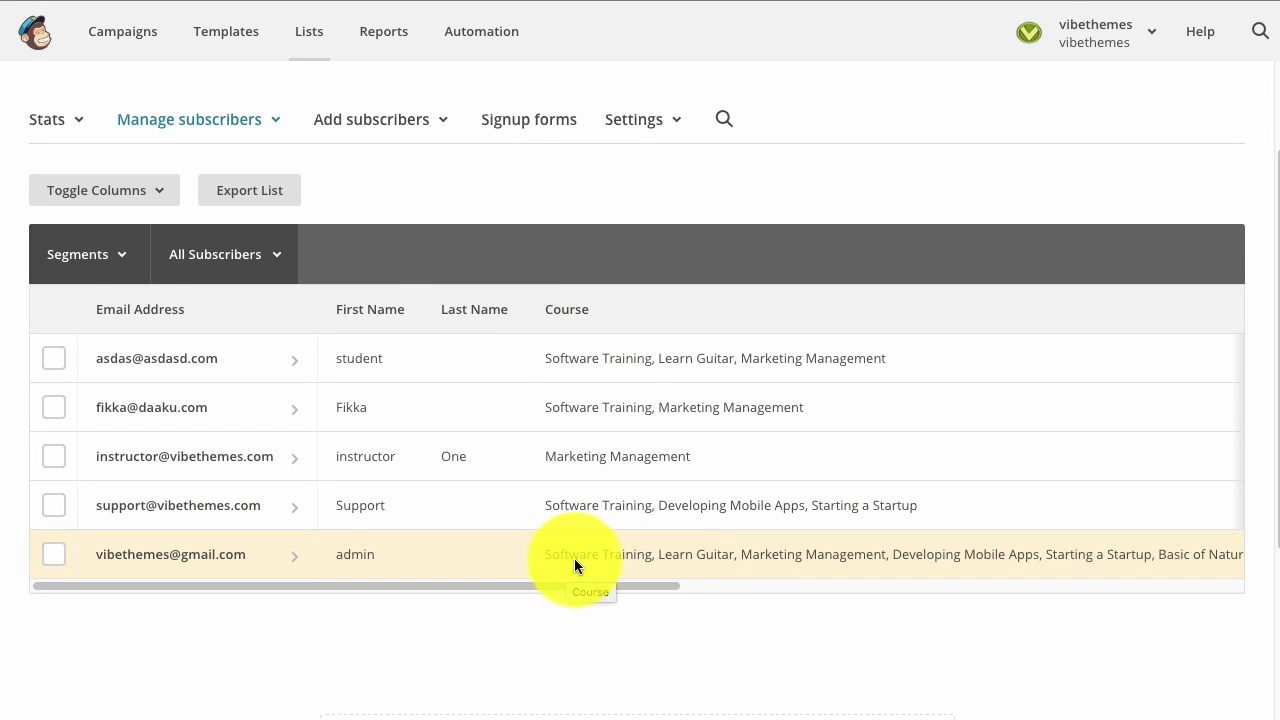
# Review the subscribers of each group in the Course set and the campaign types that can be sent to Software Training.
pyautogui.click(255, 130)
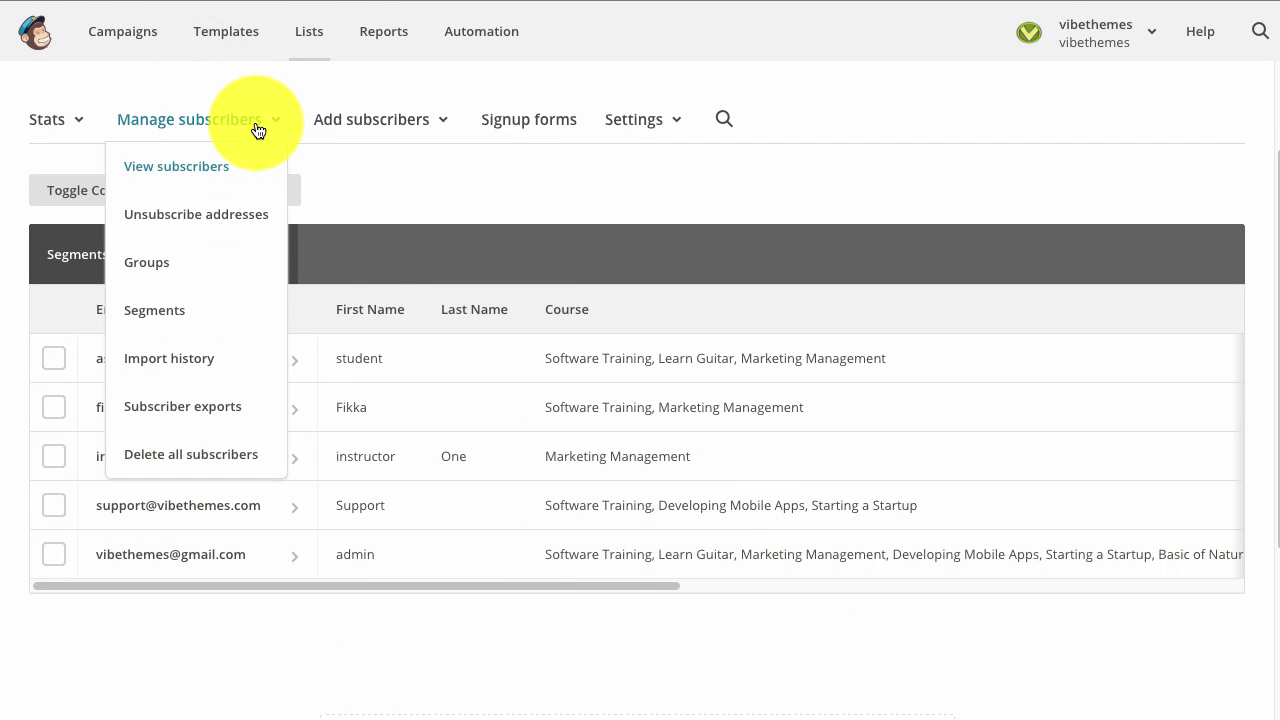
pyautogui.click(177, 271)
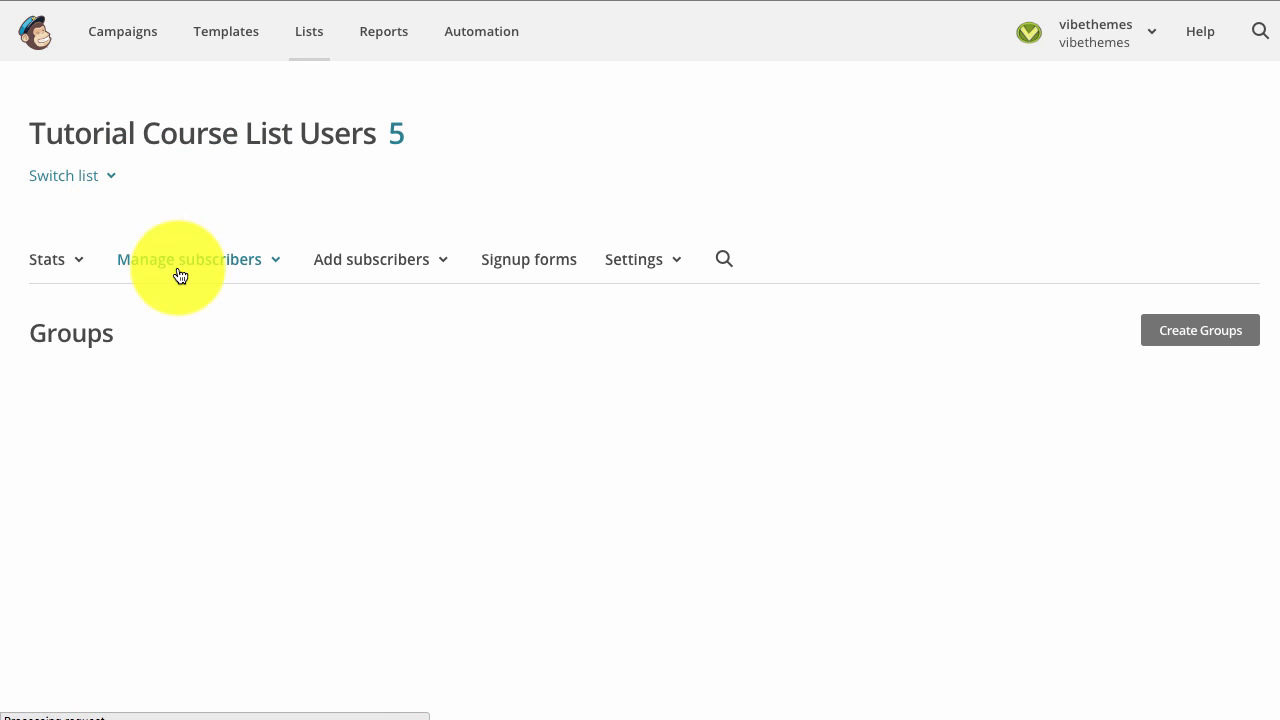
pyautogui.scroll(-1, 942, 355)
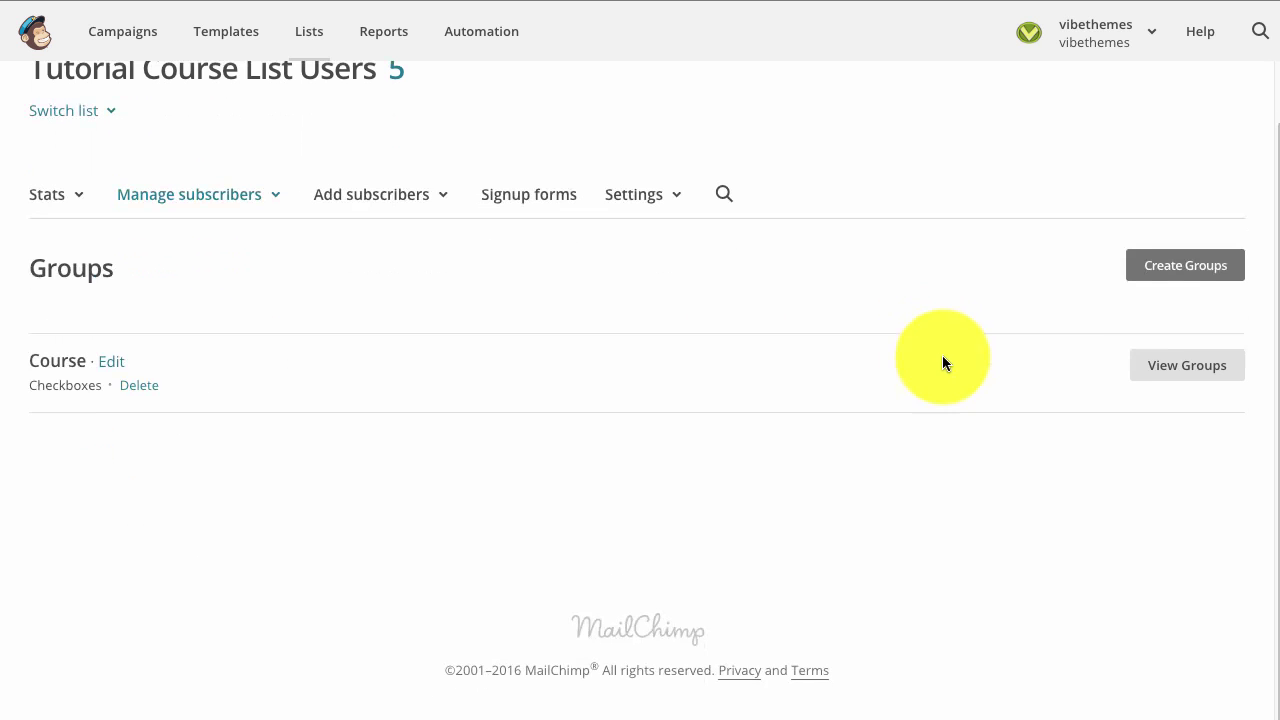
pyautogui.click(1162, 386)
pyautogui.scroll(-2, 660, 354)
pyautogui.scroll(-3, 427, 299)
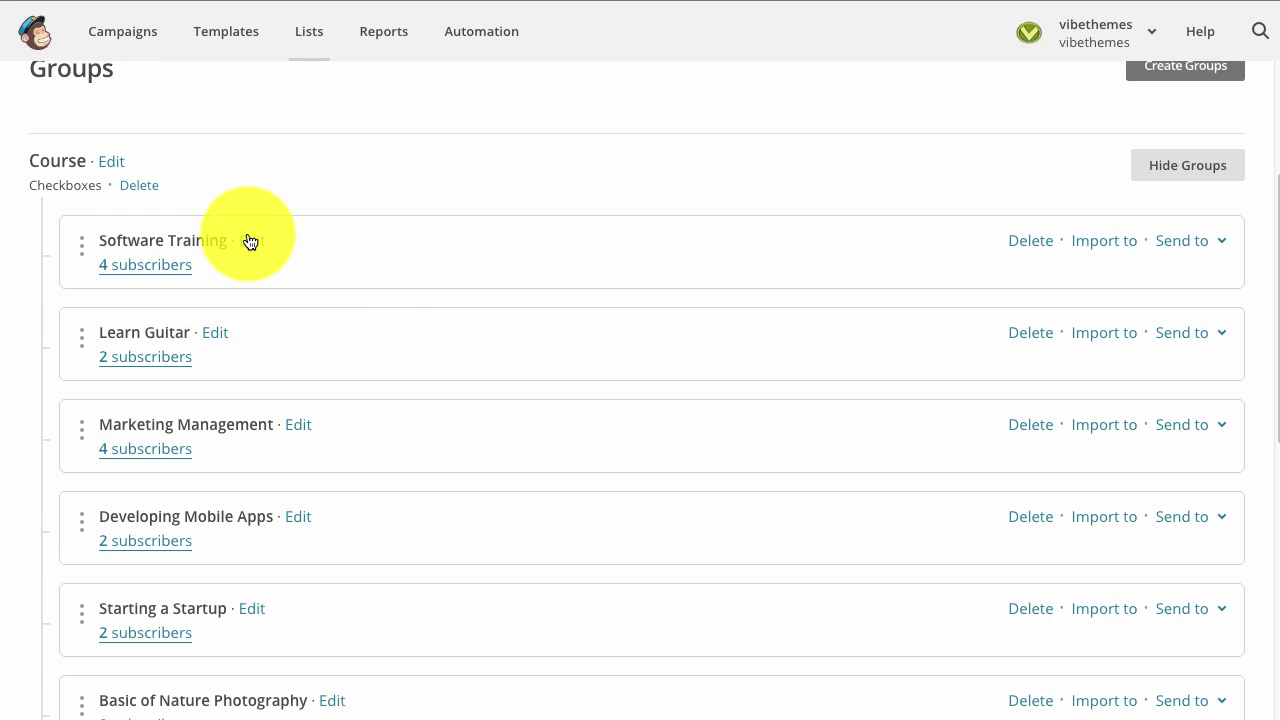
pyautogui.scroll(1, 322, 185)
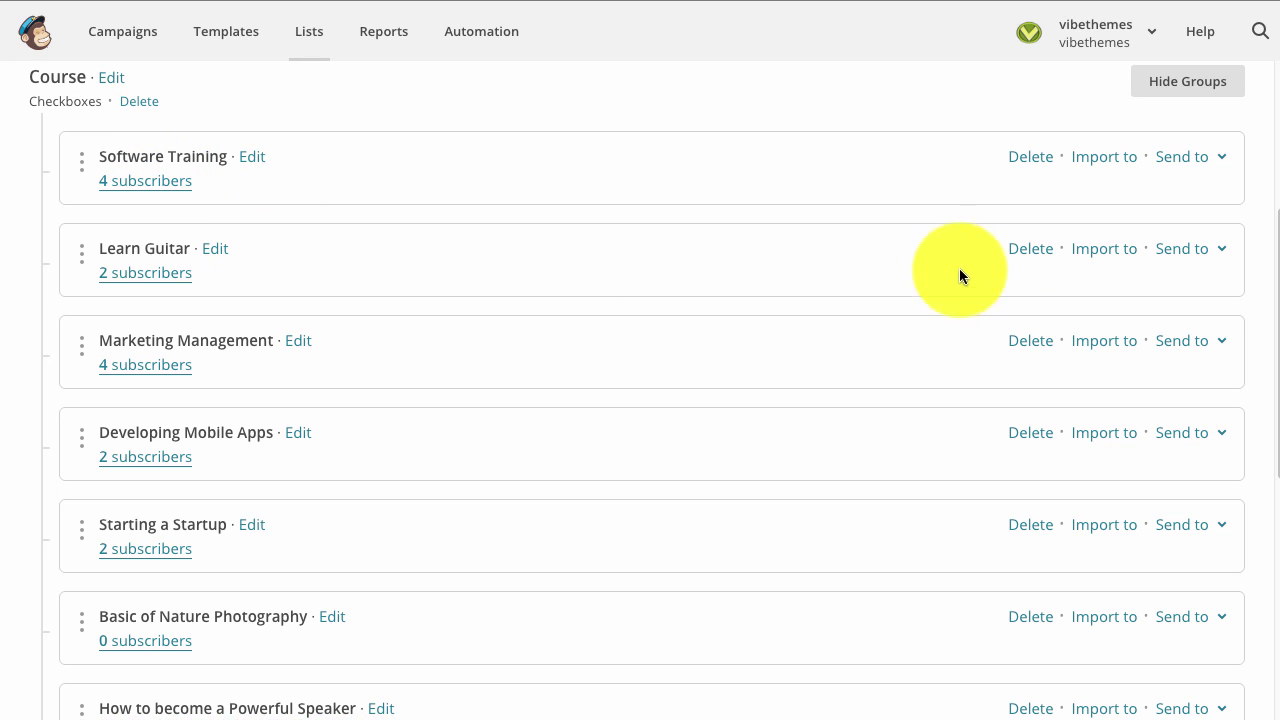
pyautogui.click(1212, 160)
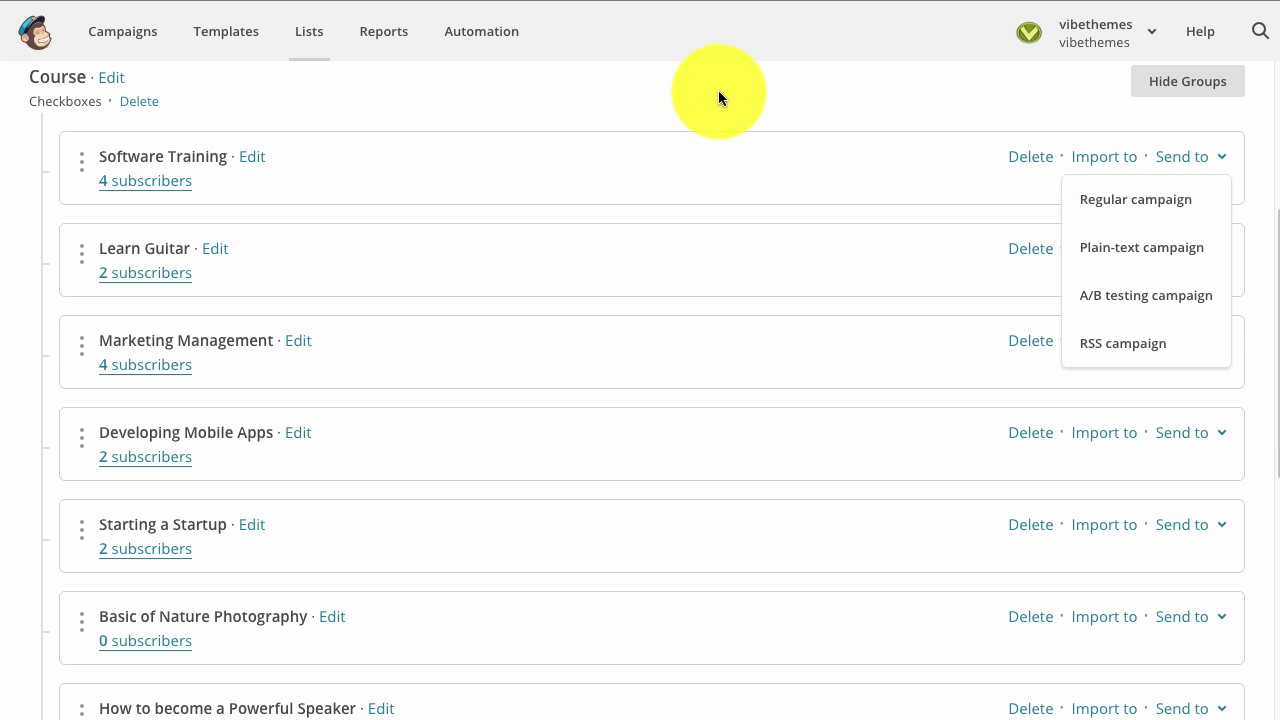
pyautogui.click(1192, 160)
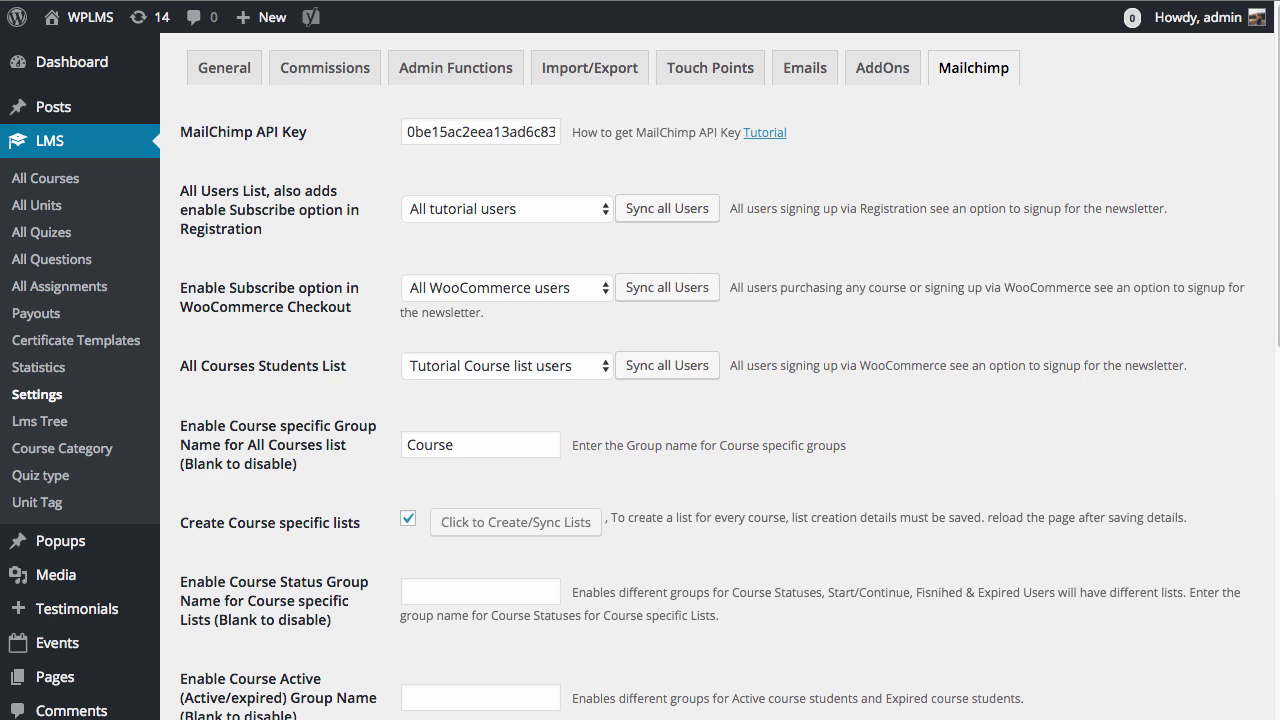
# Review the WPLMS Mailchimp option for the Course Status group name in course specific lists.
pyautogui.scroll(-2, 893, 349)
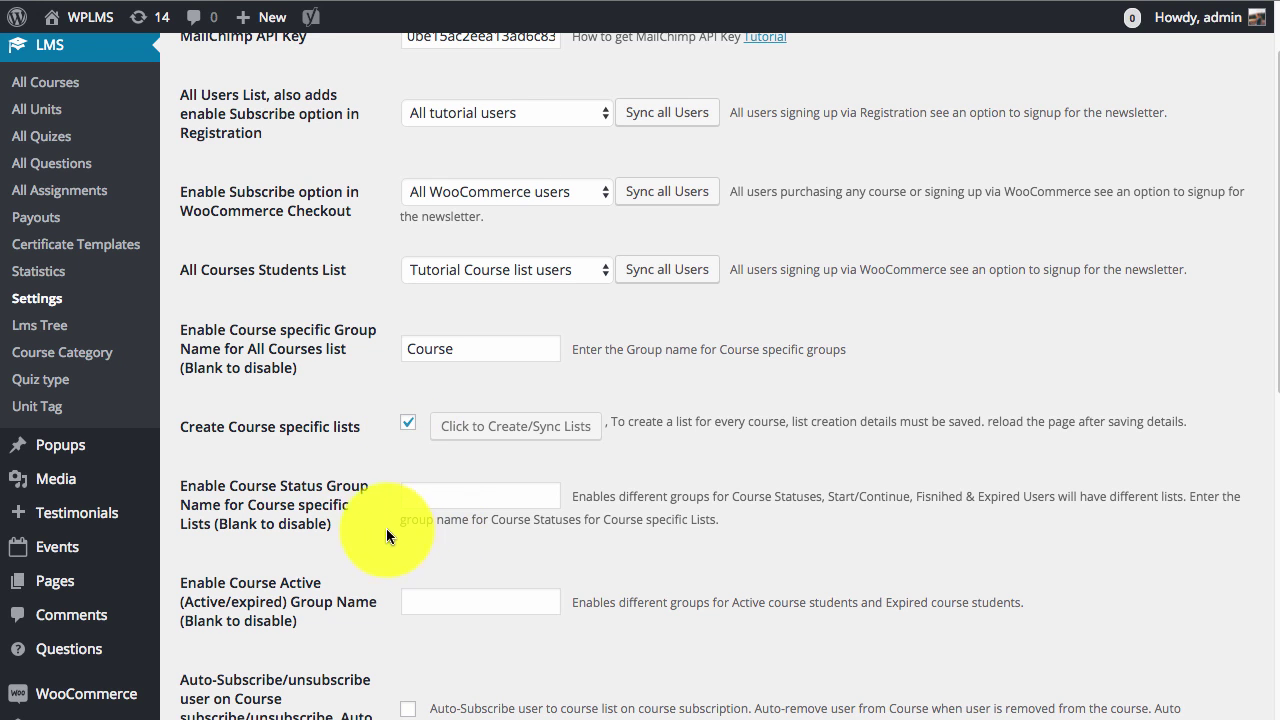
pyautogui.scroll(-1, 261, 436)
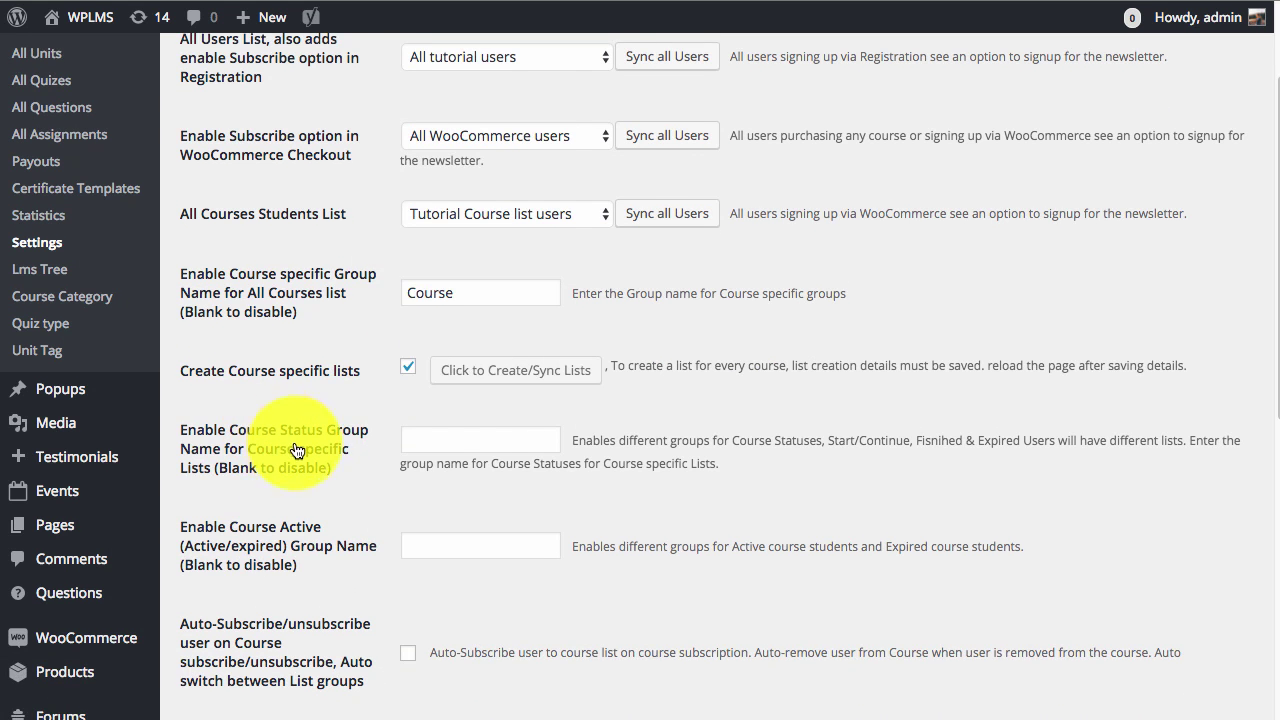
pyautogui.scroll(-1, 265, 420)
pyautogui.moveTo(237, 392); pyautogui.dragTo(322, 393)
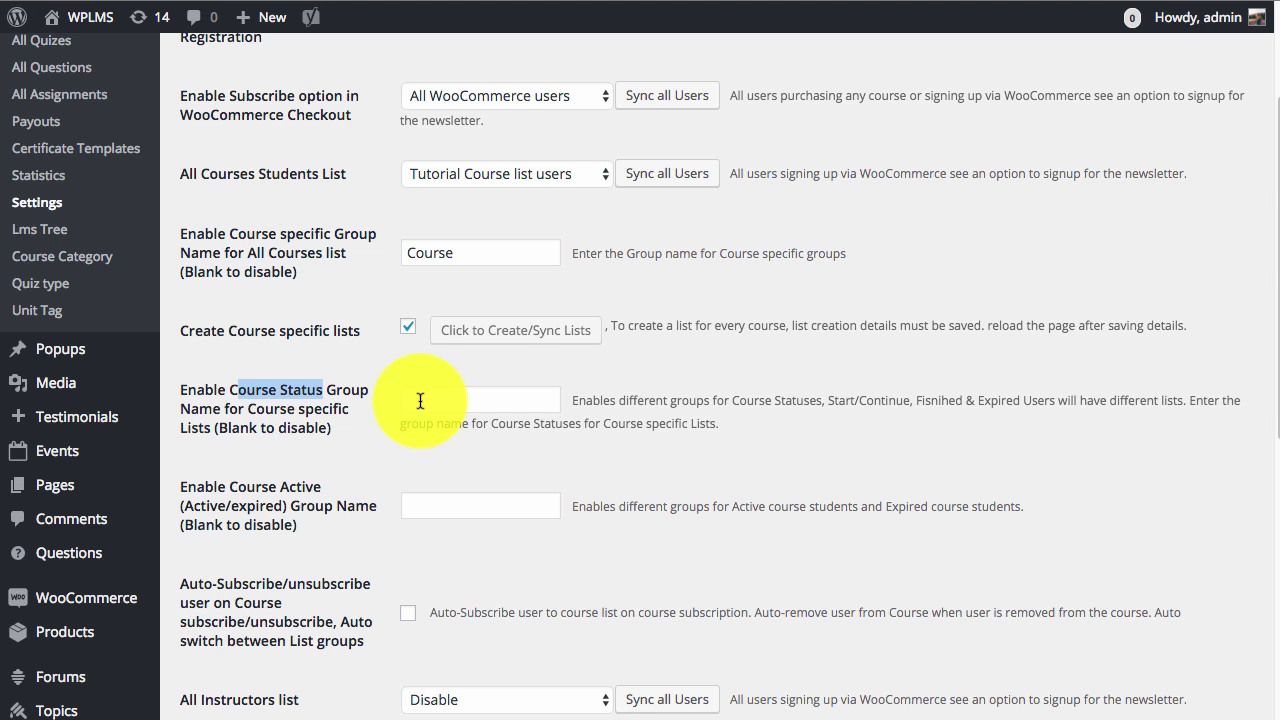
# Set the Course Status group name for course specific lists to "Course Status".
pyautogui.scroll(-3, 422, 408)
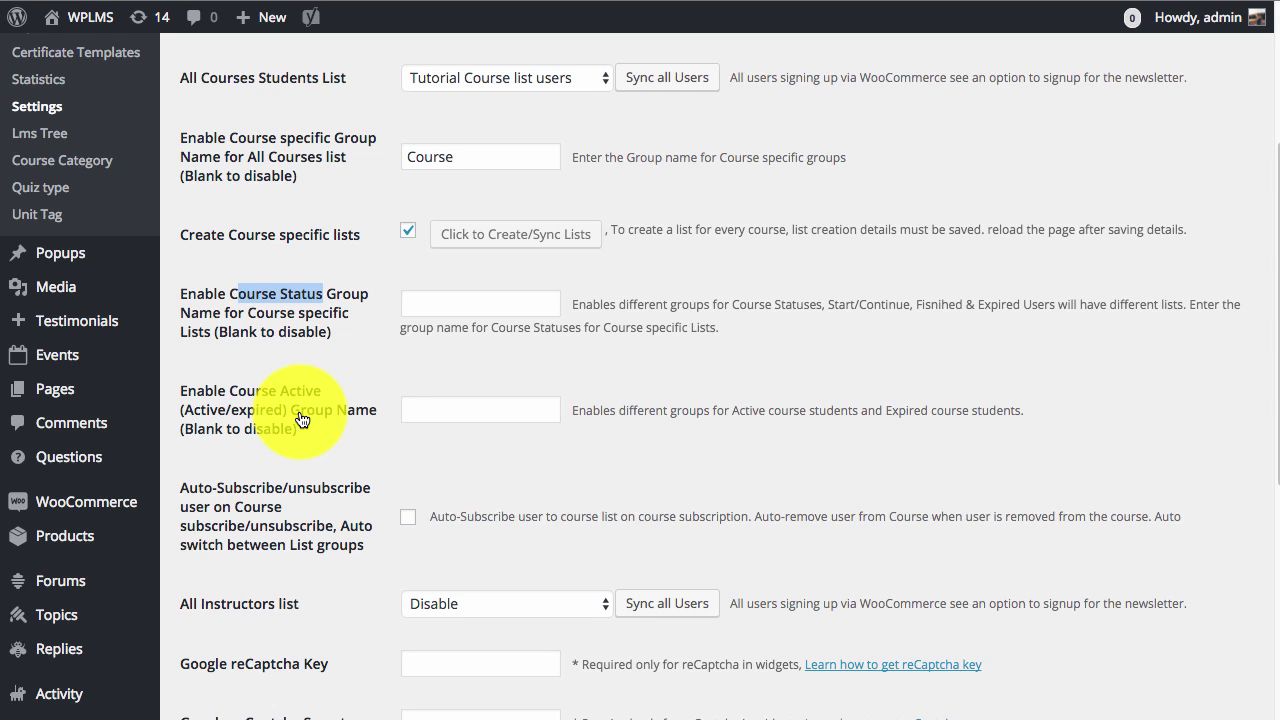
pyautogui.press('Tab')
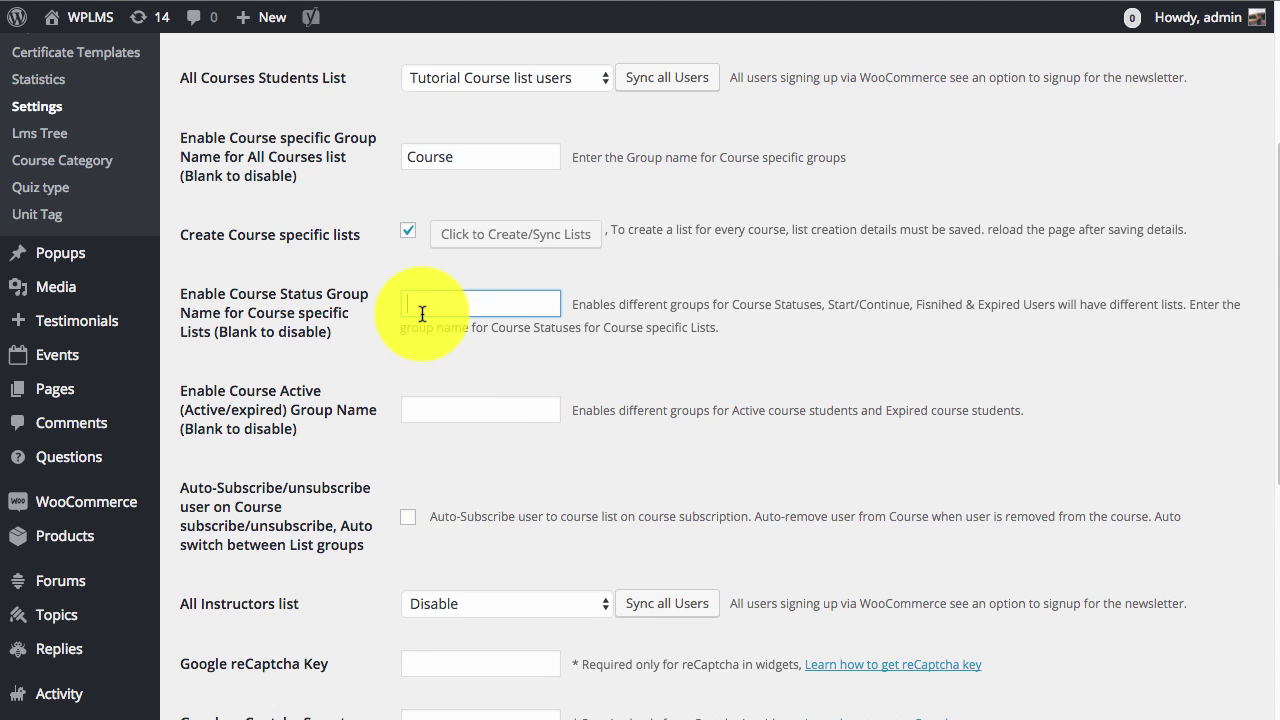
pyautogui.write('C')
pyautogui.moveTo(226, 312); pyautogui.dragTo(288, 336)
pyautogui.moveTo(229, 391); pyautogui.dragTo(298, 430)
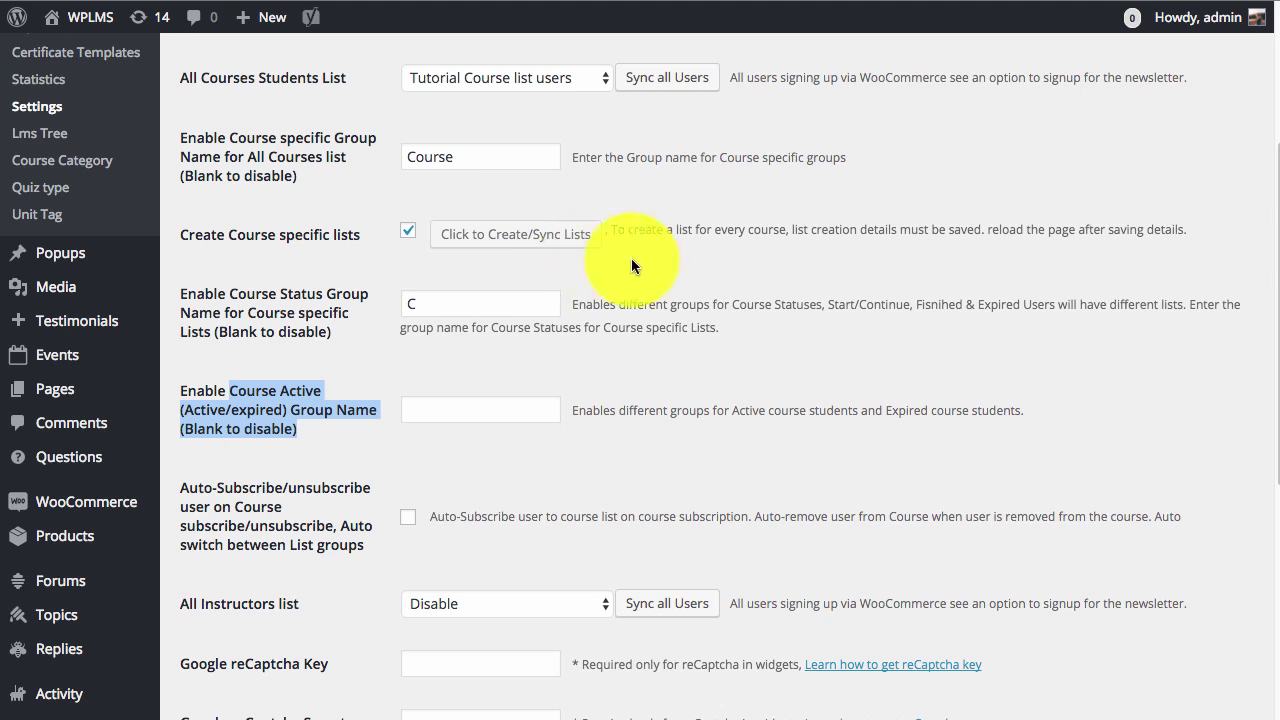
pyautogui.click(457, 305)
pyautogui.write('ourse Status')
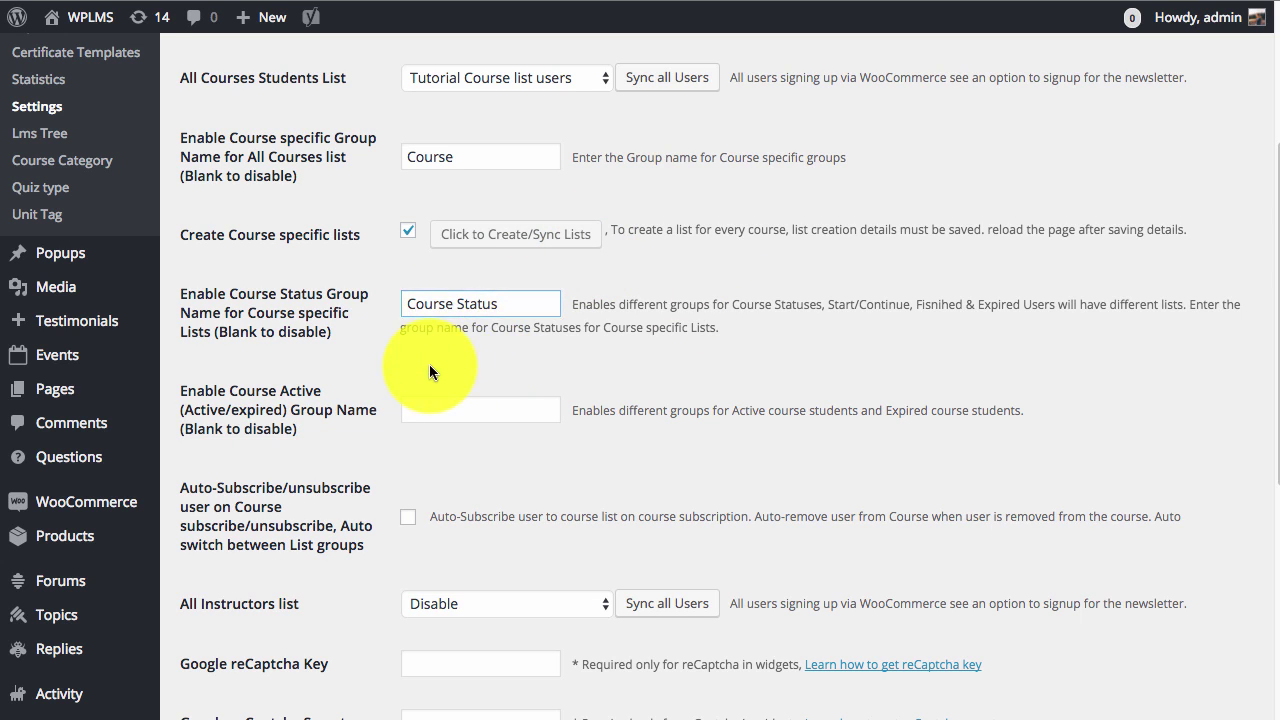
# Set the Course Active (Active/expired) group name to "Active Status" and save the settings.
pyautogui.click(441, 402)
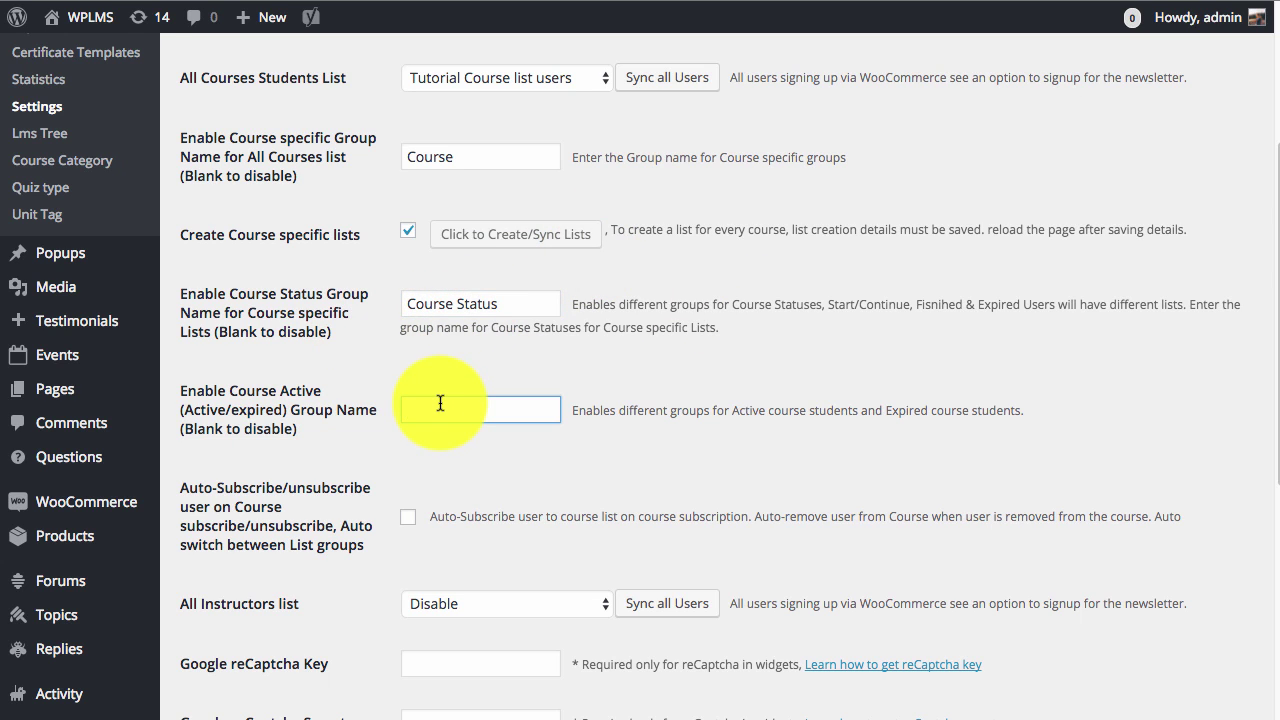
pyautogui.write('Active Status')
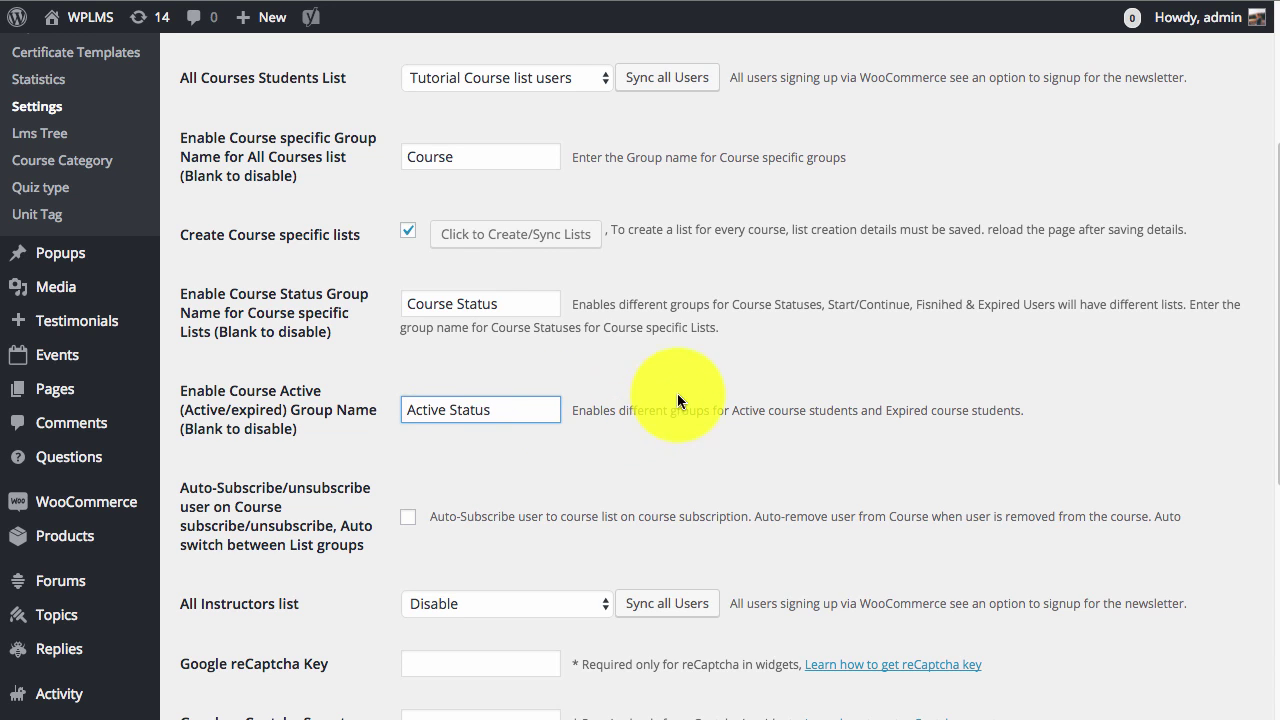
pyautogui.click(588, 410)
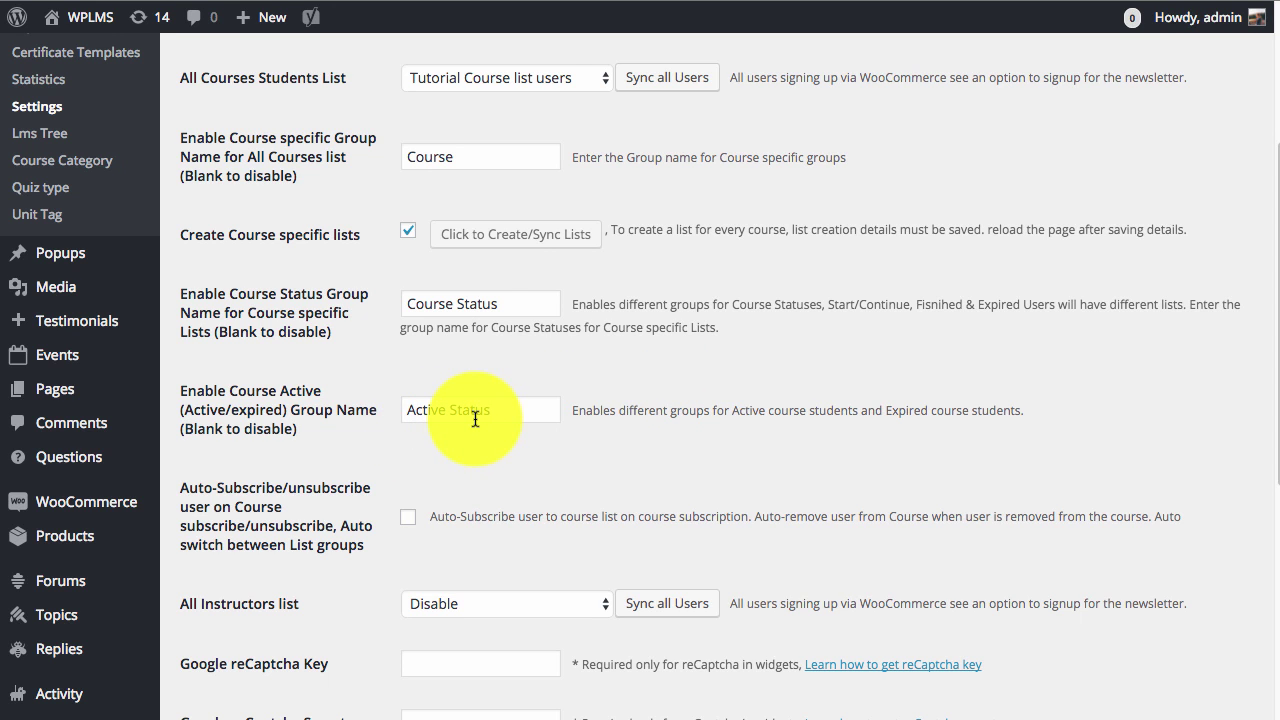
pyautogui.scroll(-5, 760, 400)
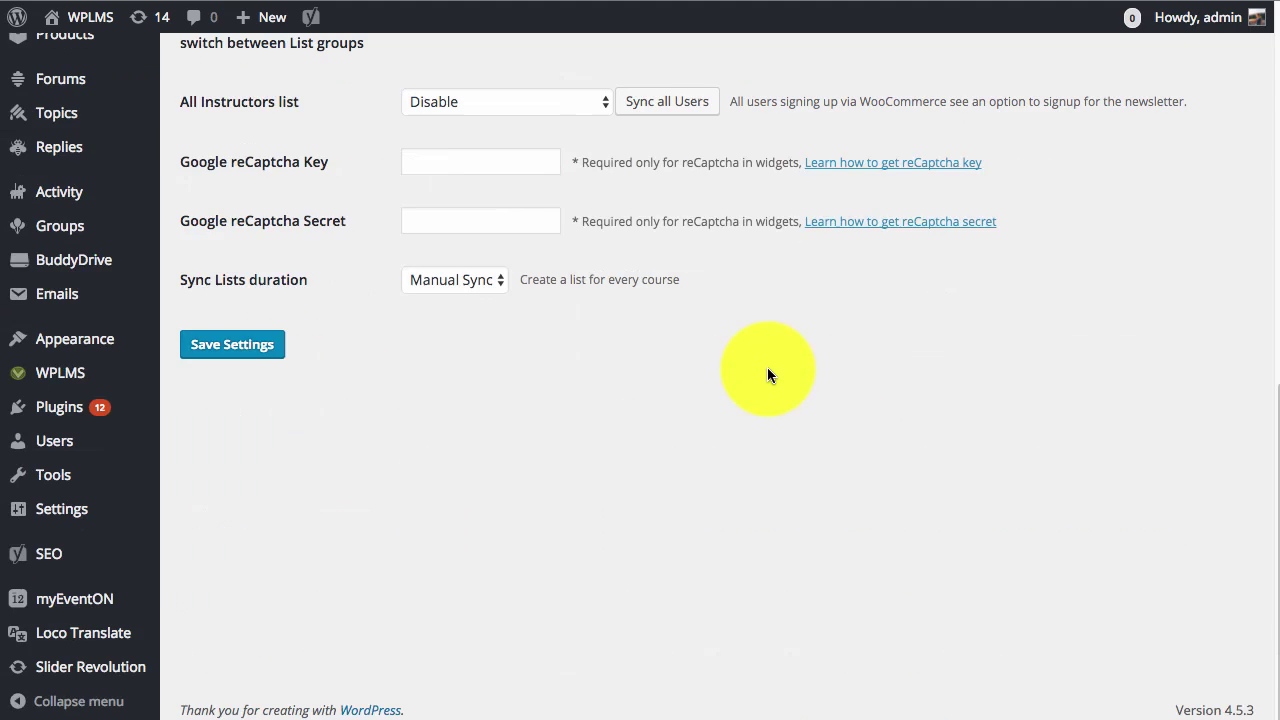
pyautogui.click(218, 350)
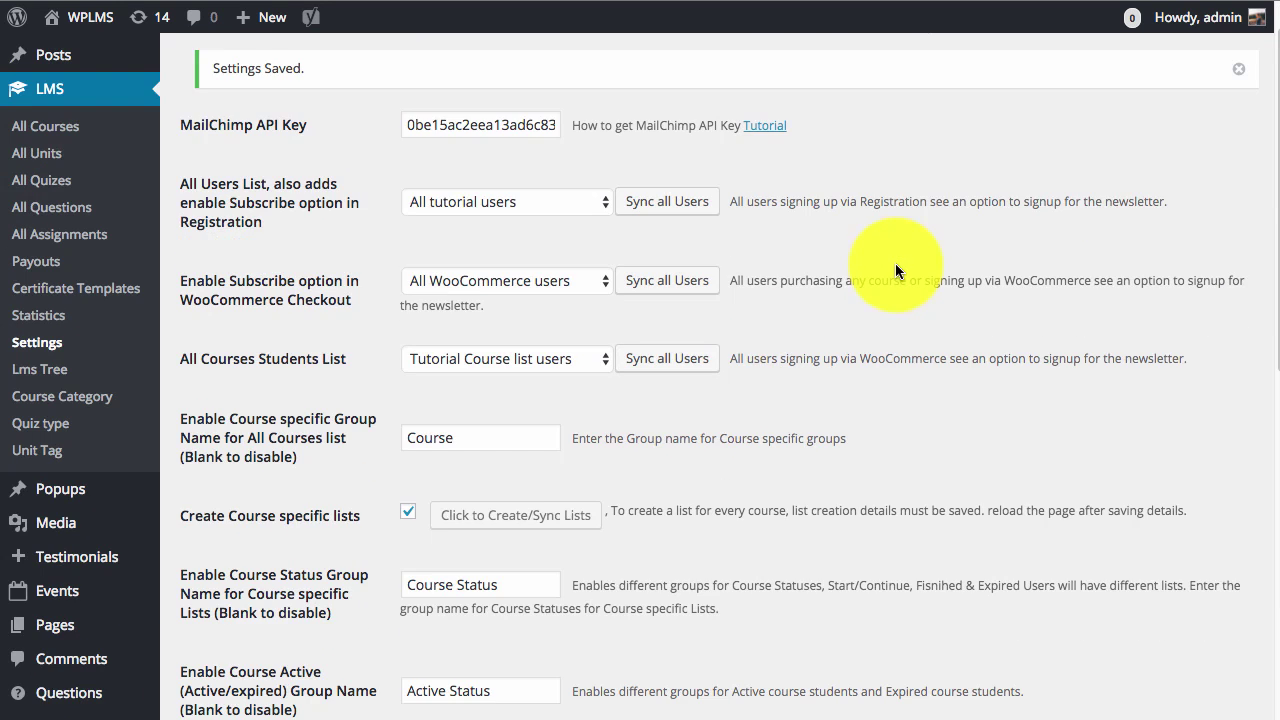
# Reveal the list creation settings for course specific lists and review the company, permission reminder, sender, subject and language details.
pyautogui.scroll(-3, 895, 262)
pyautogui.scroll(-3, 781, 300)
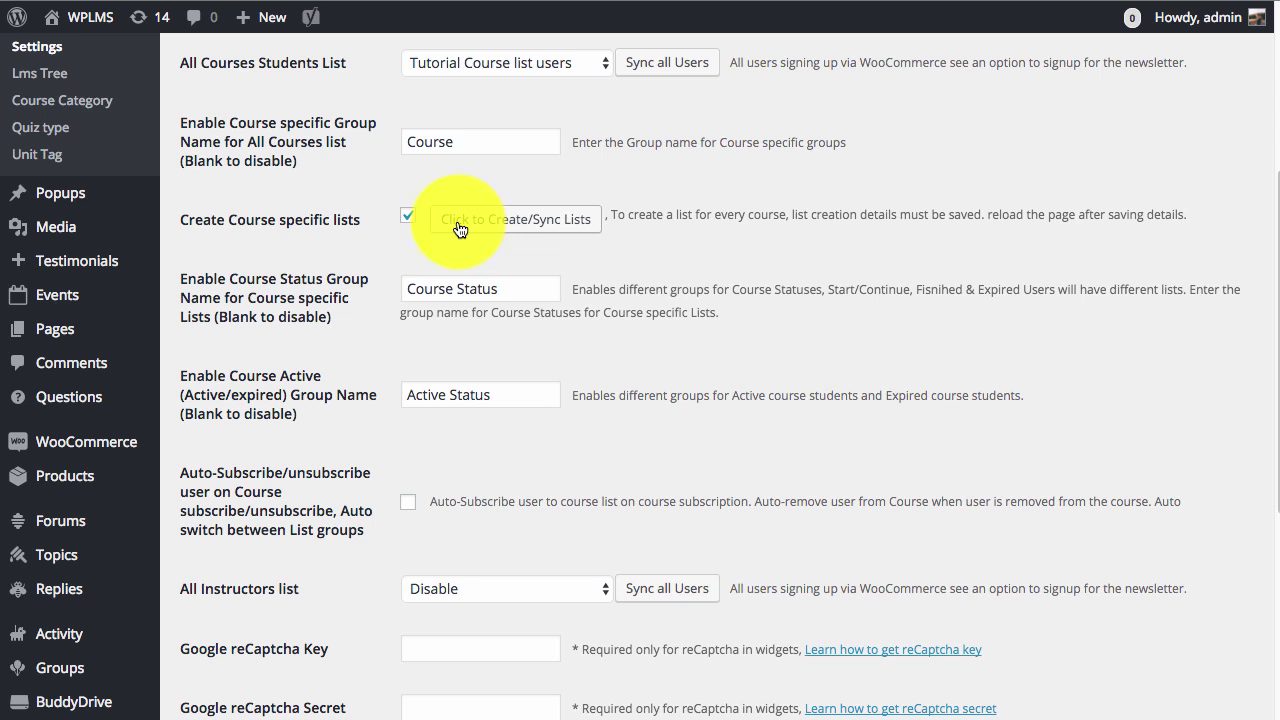
pyautogui.click(526, 228)
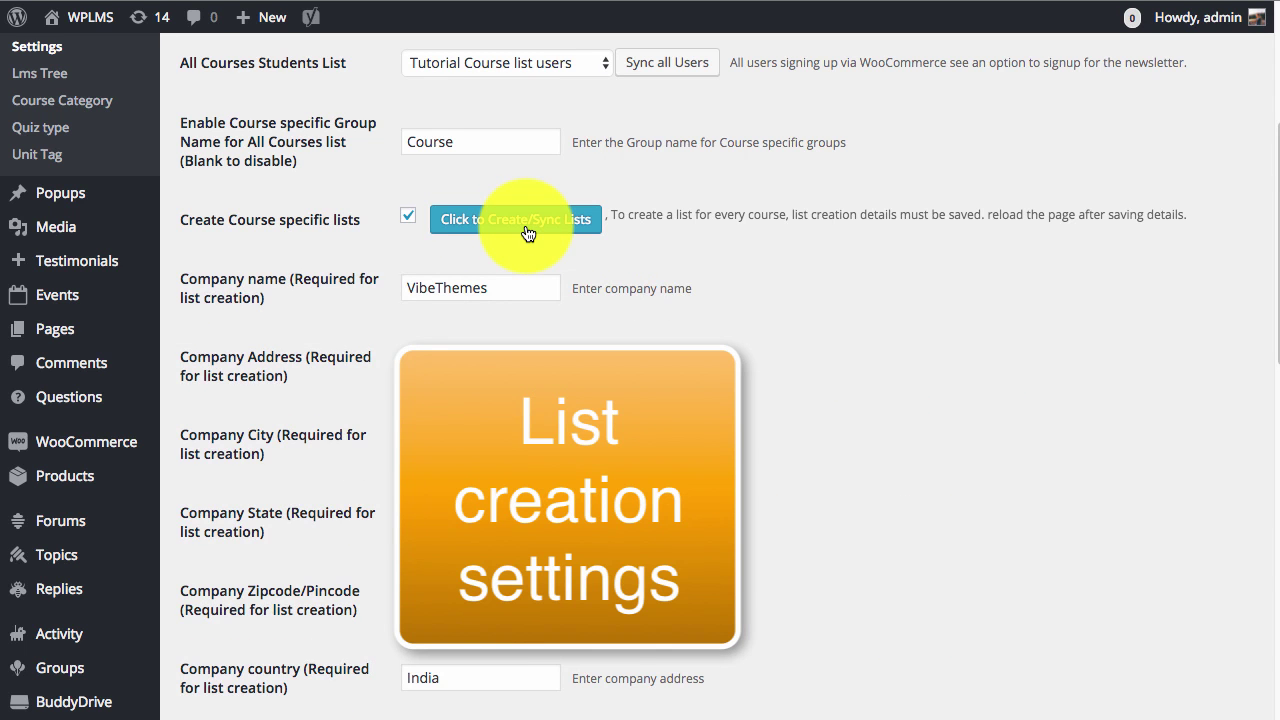
pyautogui.scroll(-8, 781, 400)
pyautogui.scroll(6, 781, 400)
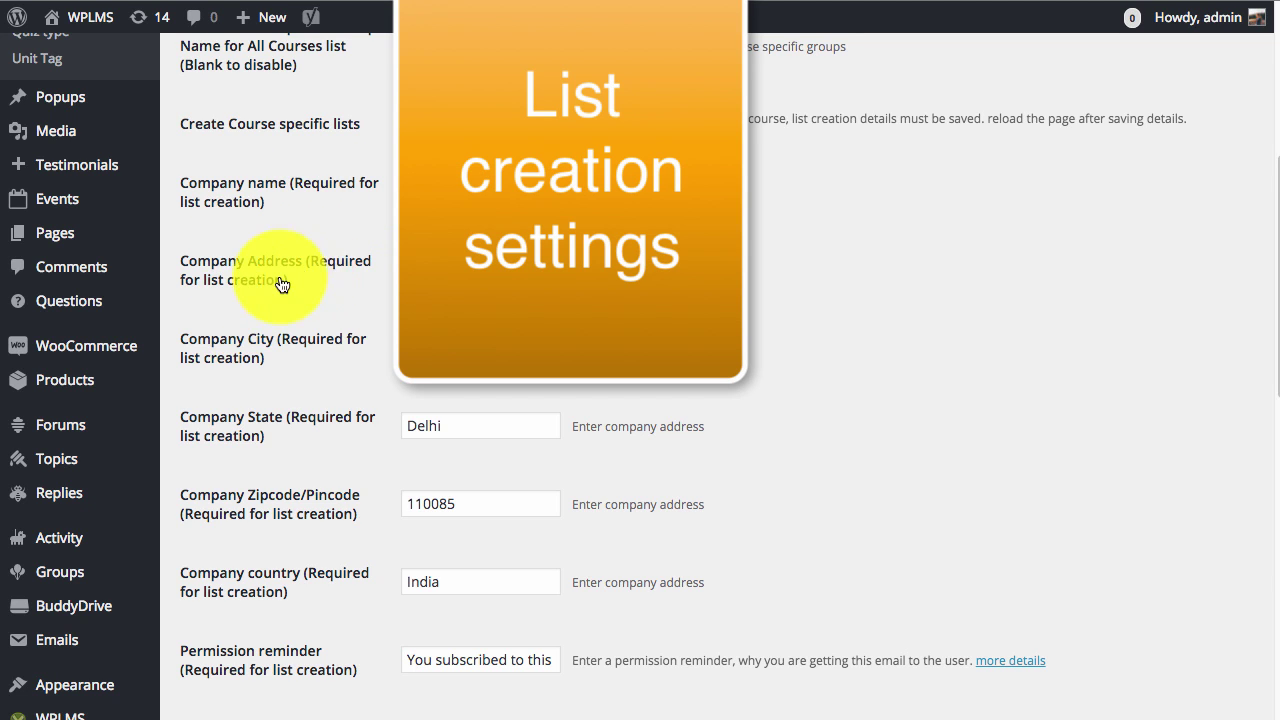
pyautogui.scroll(-5, 782, 280)
pyautogui.scroll(10, 608, 300)
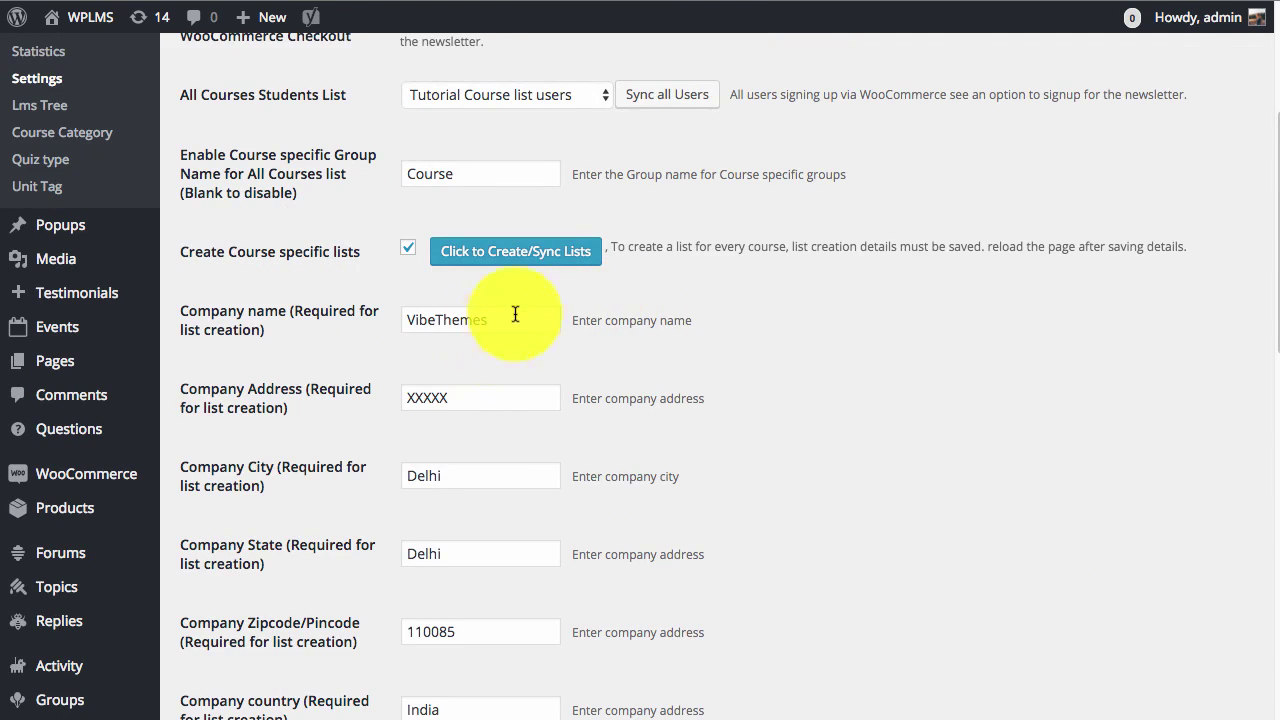
pyautogui.scroll(-3, 505, 330)
pyautogui.scroll(-3, 502, 355)
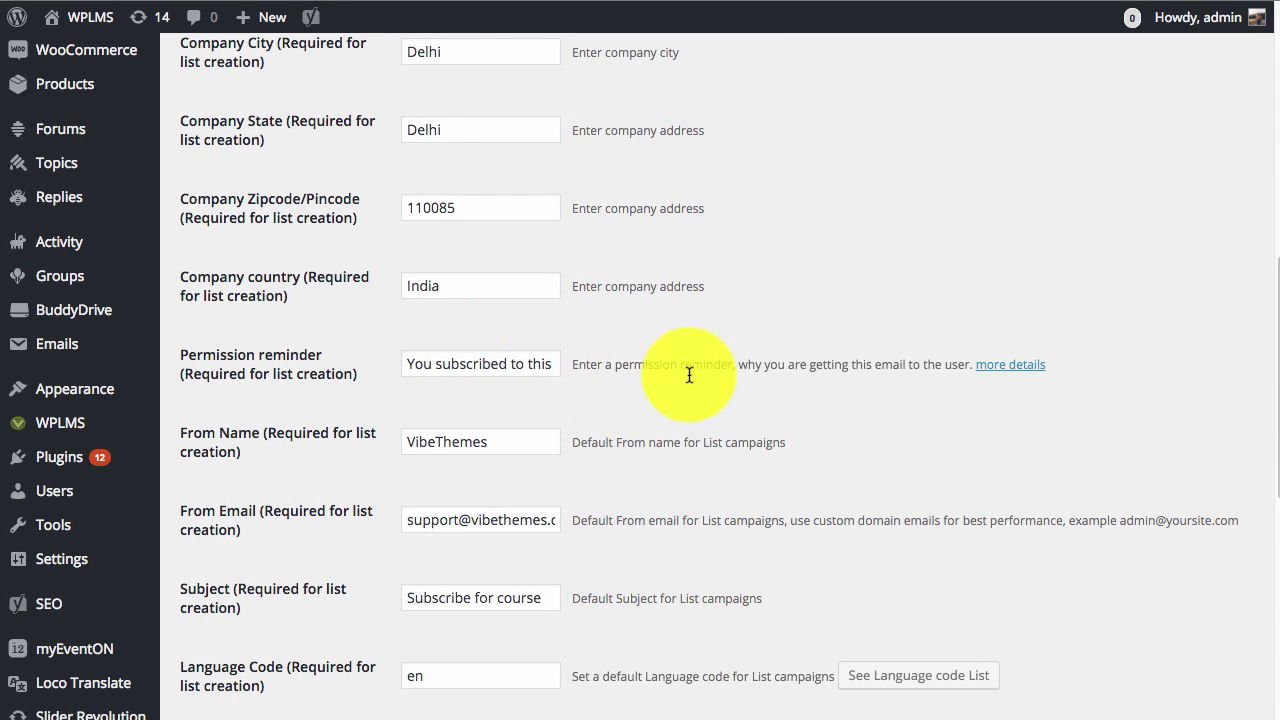
pyautogui.scroll(-4, 651, 385)
pyautogui.scroll(-5, 586, 383)
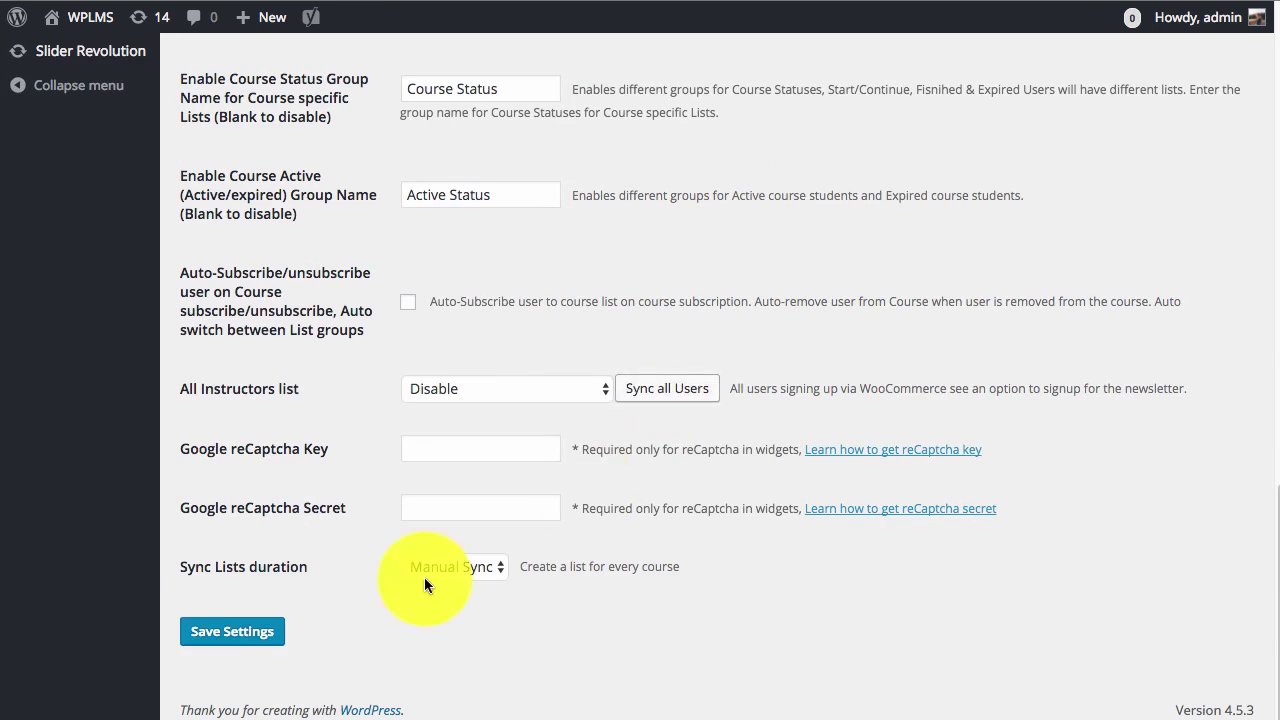
pyautogui.scroll(10, 748, 543)
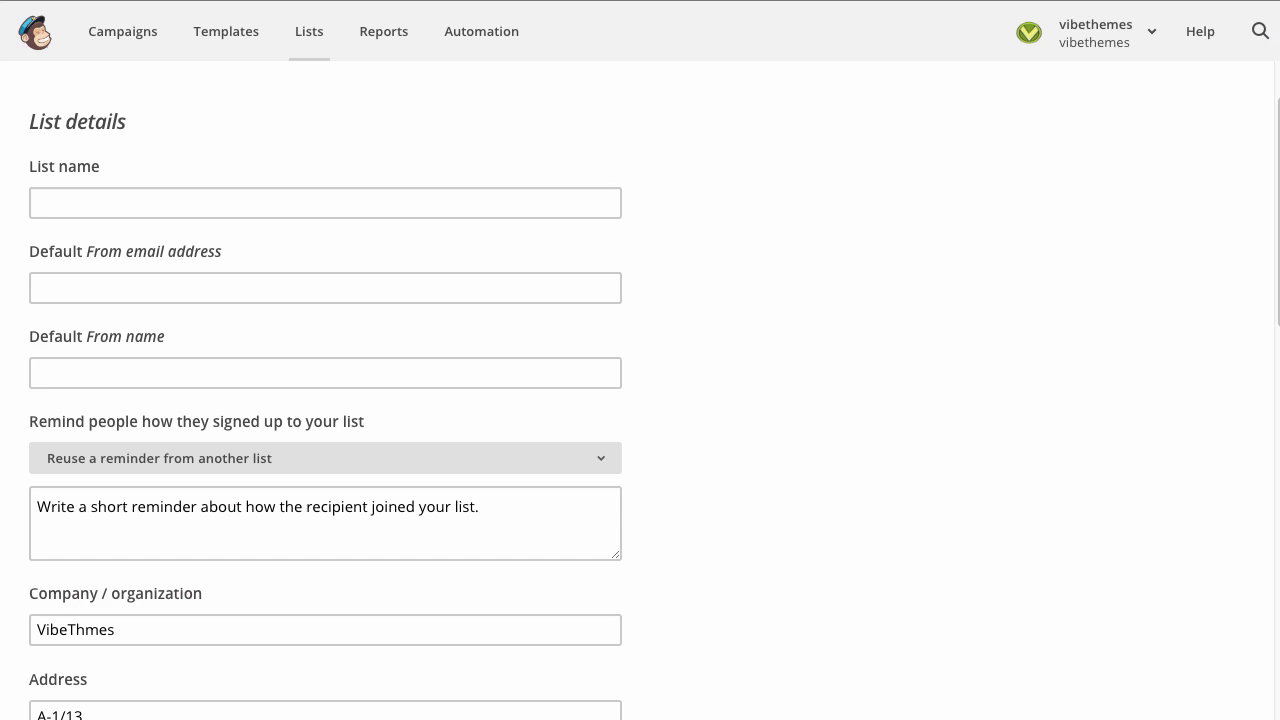
# Switch to Mailchimp and review all existing lists in the Lists overview.
pyautogui.click(305, 40)
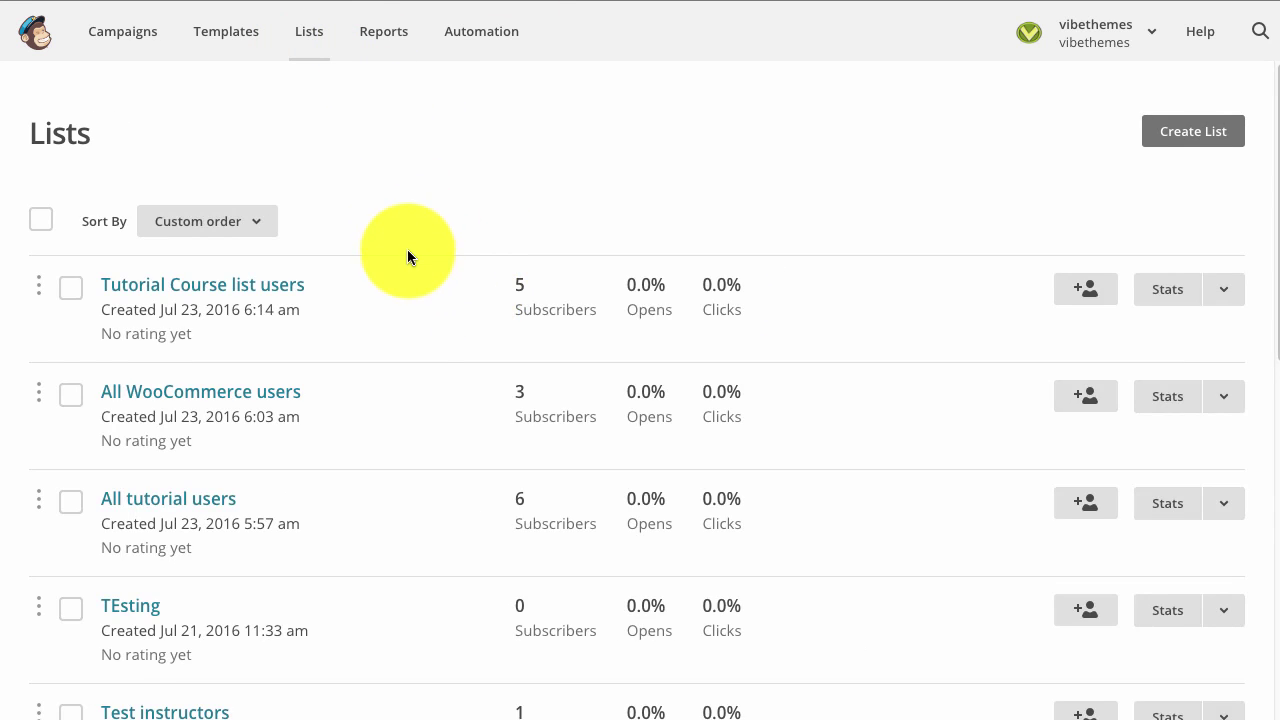
pyautogui.scroll(-7, 323, 412)
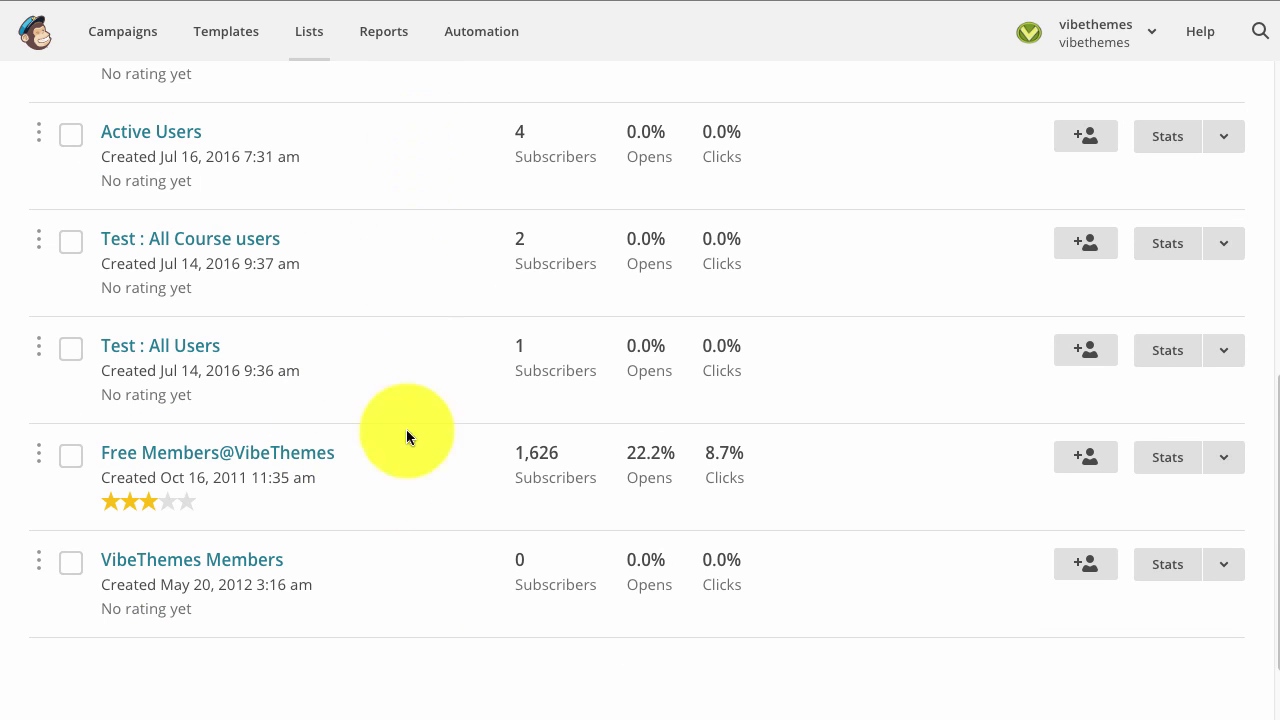
pyautogui.scroll(7, 446, 586)
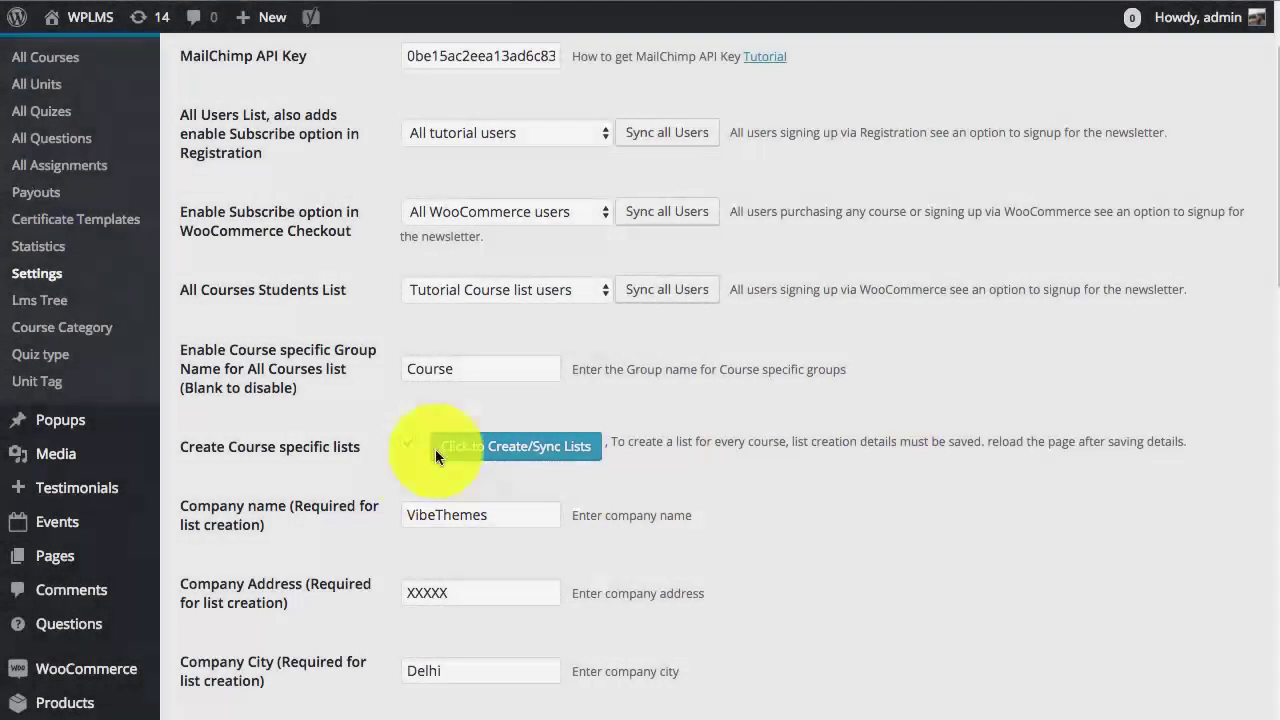
# Create and sync the course specific lists from the WPLMS settings, and reload Mailchimp's Lists page.
pyautogui.click(435, 449)
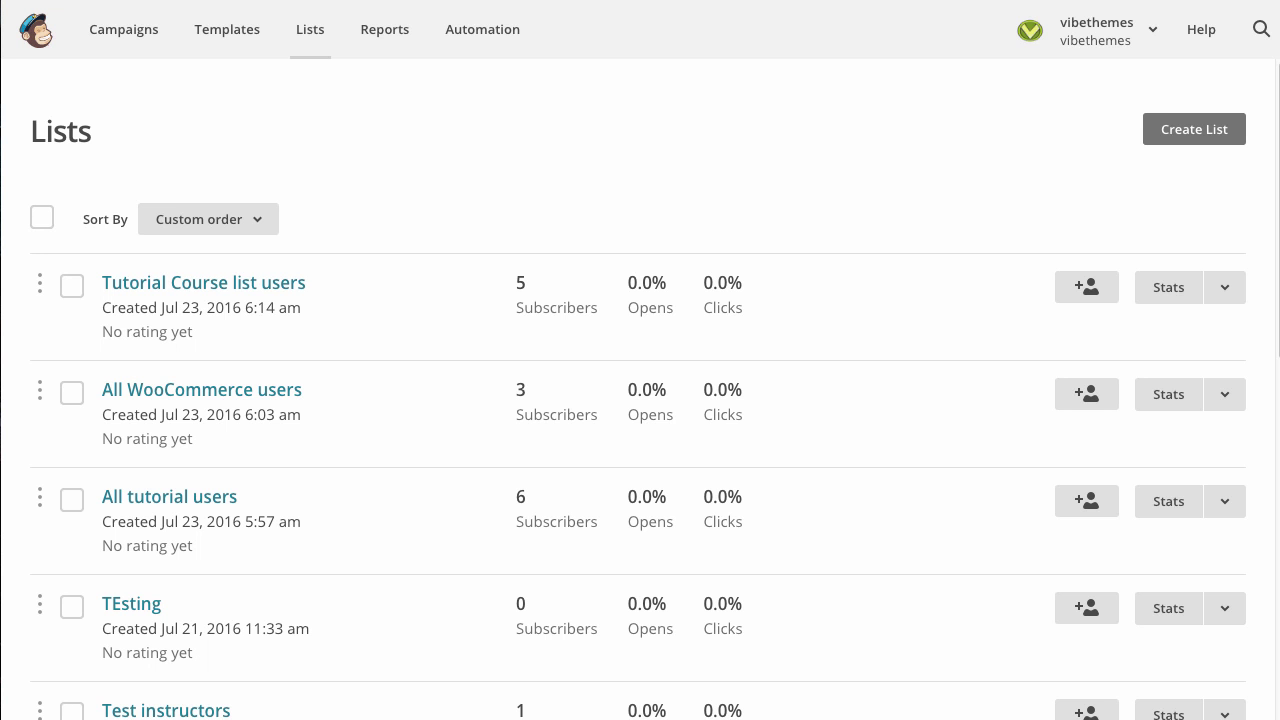
pyautogui.rightClick(468, 124)
pyautogui.click(494, 174)
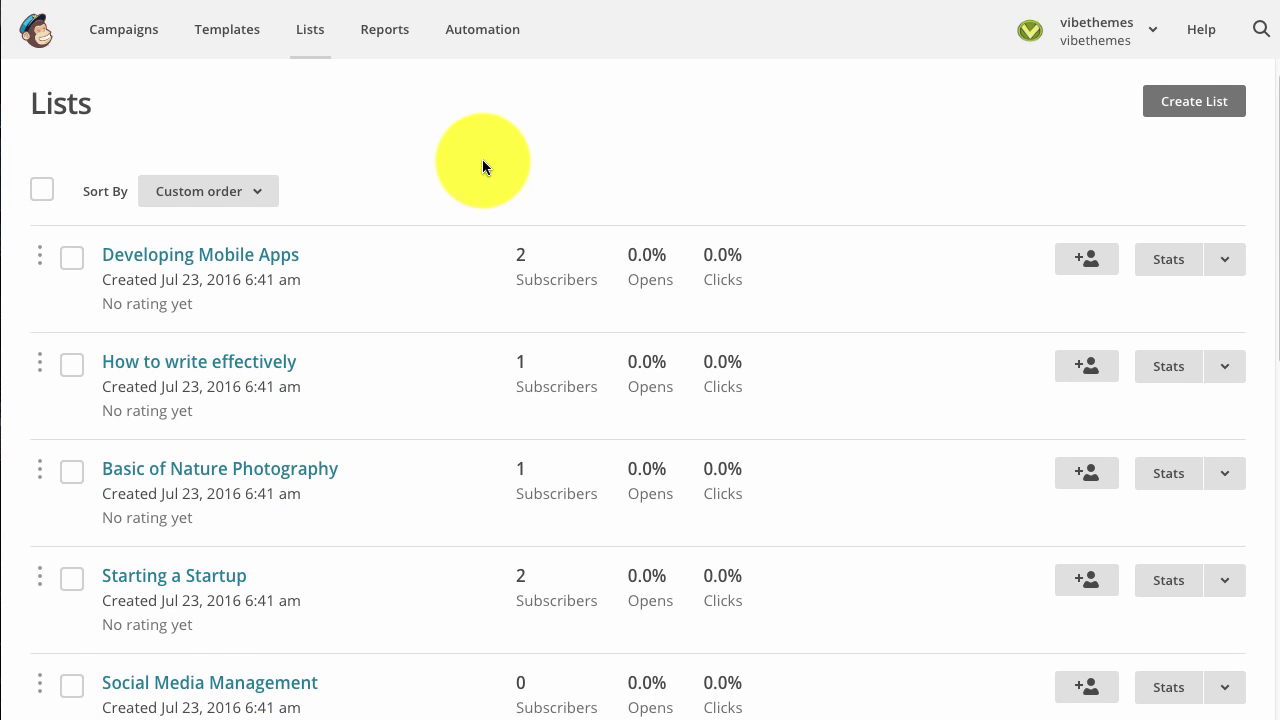
# Review the course lists in Mailchimp and open the Developing Mobile Apps list.
pyautogui.scroll(-1, 414, 171)
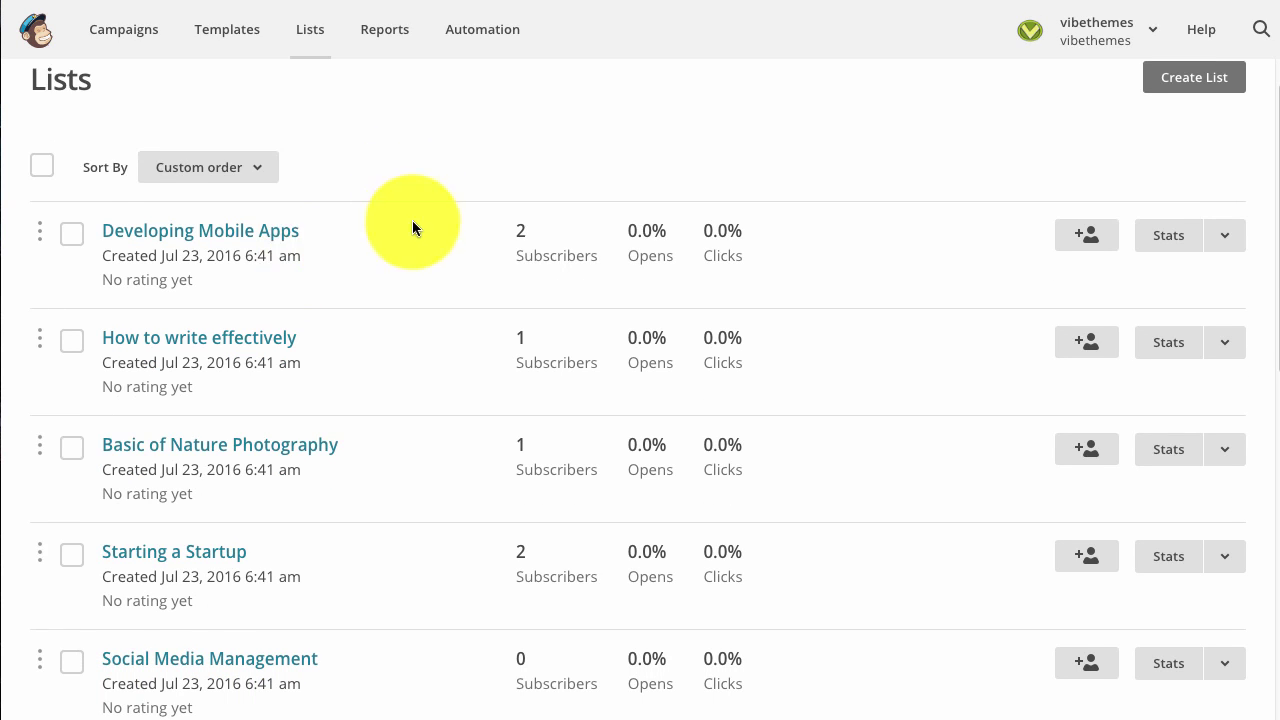
pyautogui.scroll(-3, 412, 228)
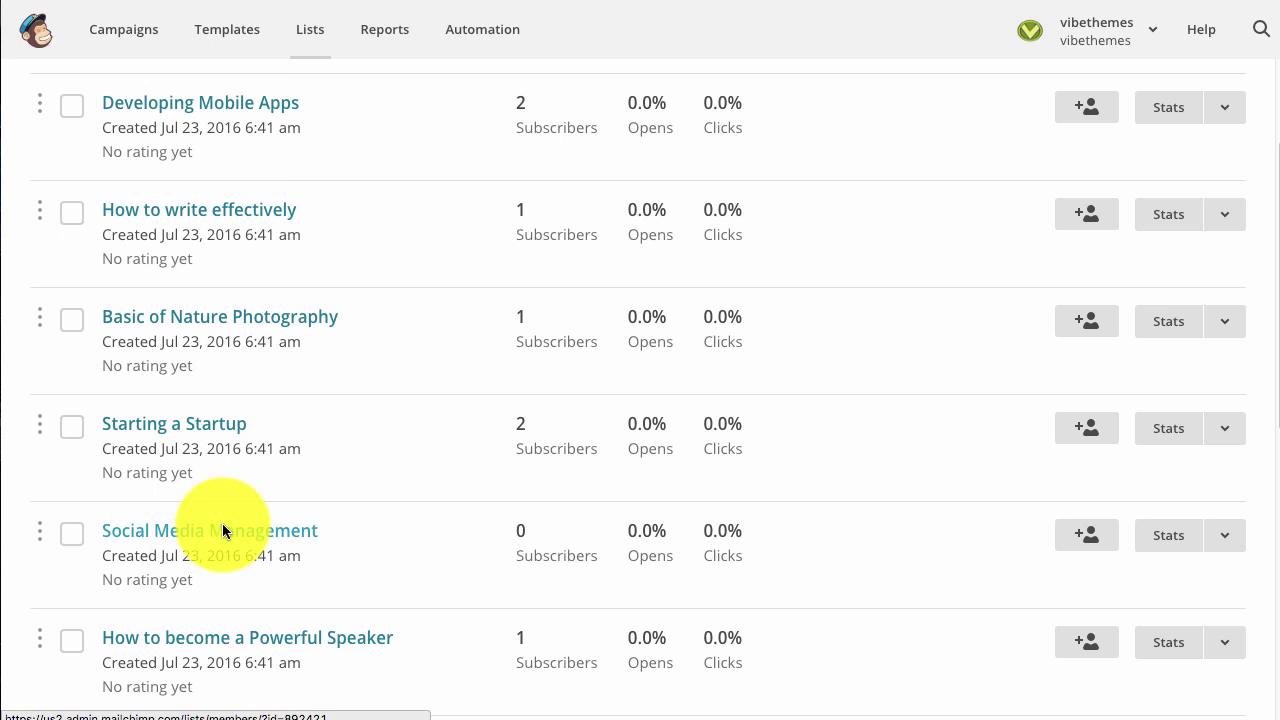
pyautogui.scroll(4, 290, 170)
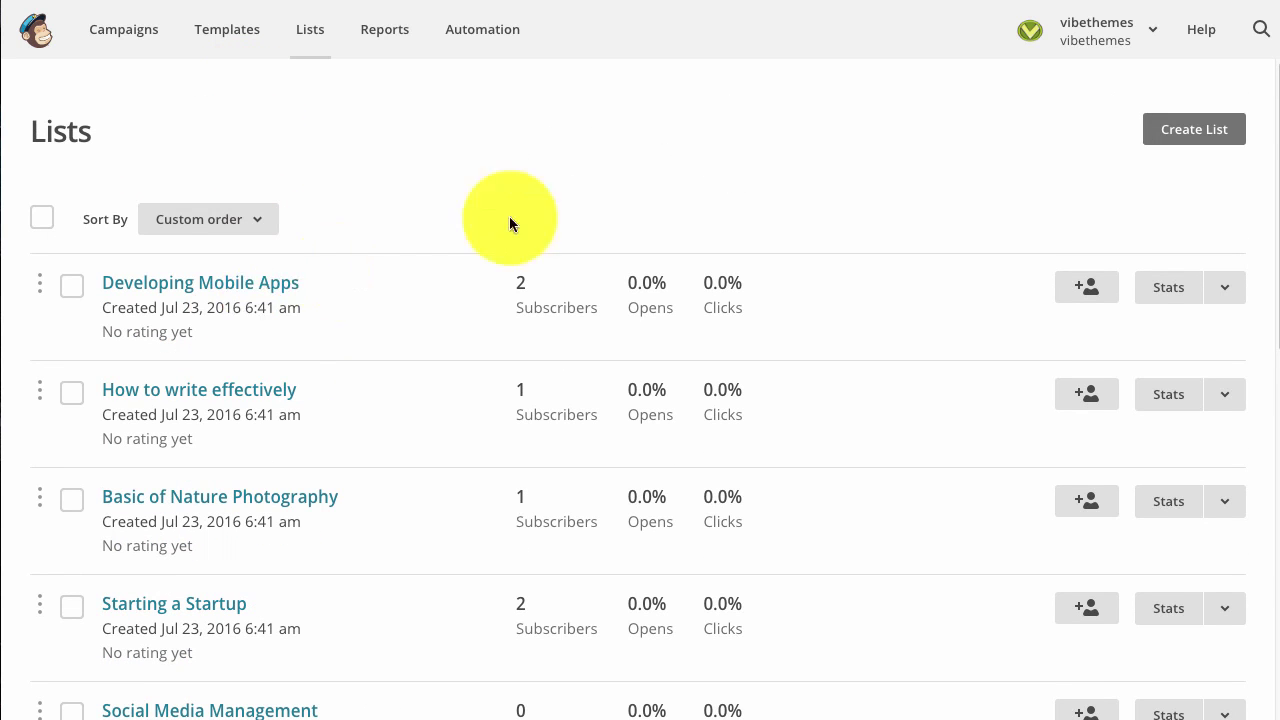
pyautogui.click(236, 290)
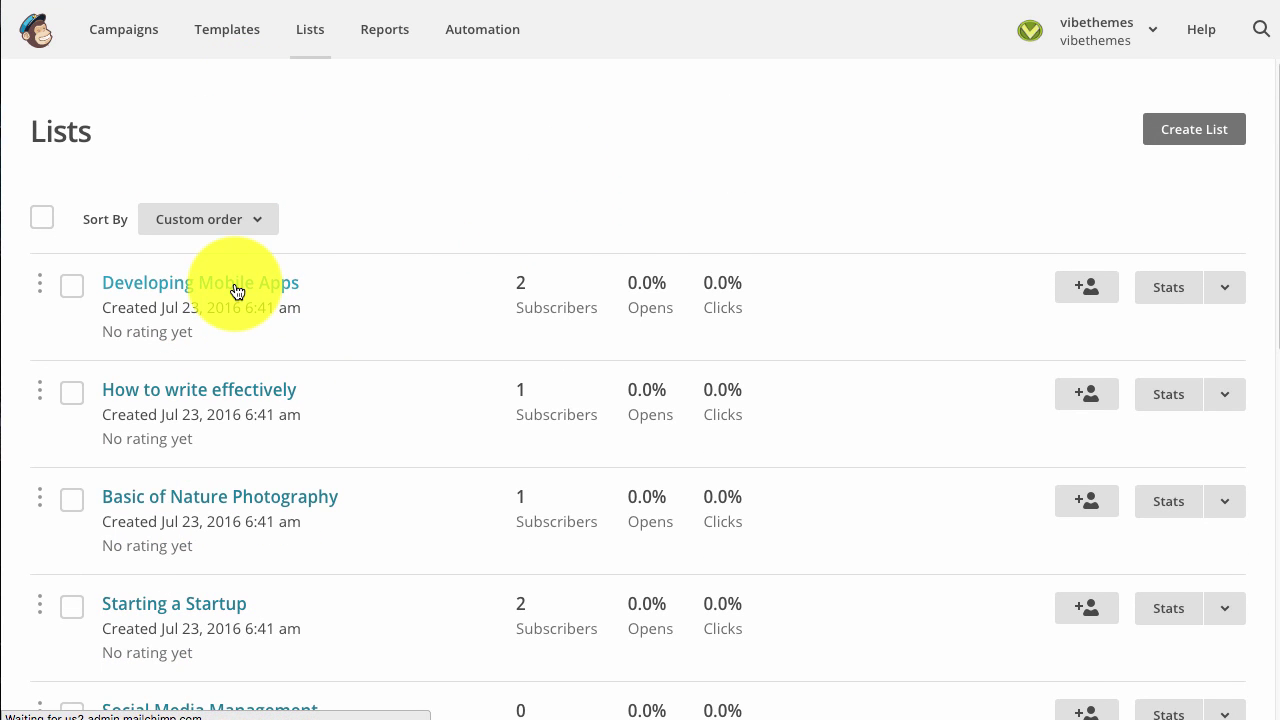
pyautogui.scroll(-1, 500, 194)
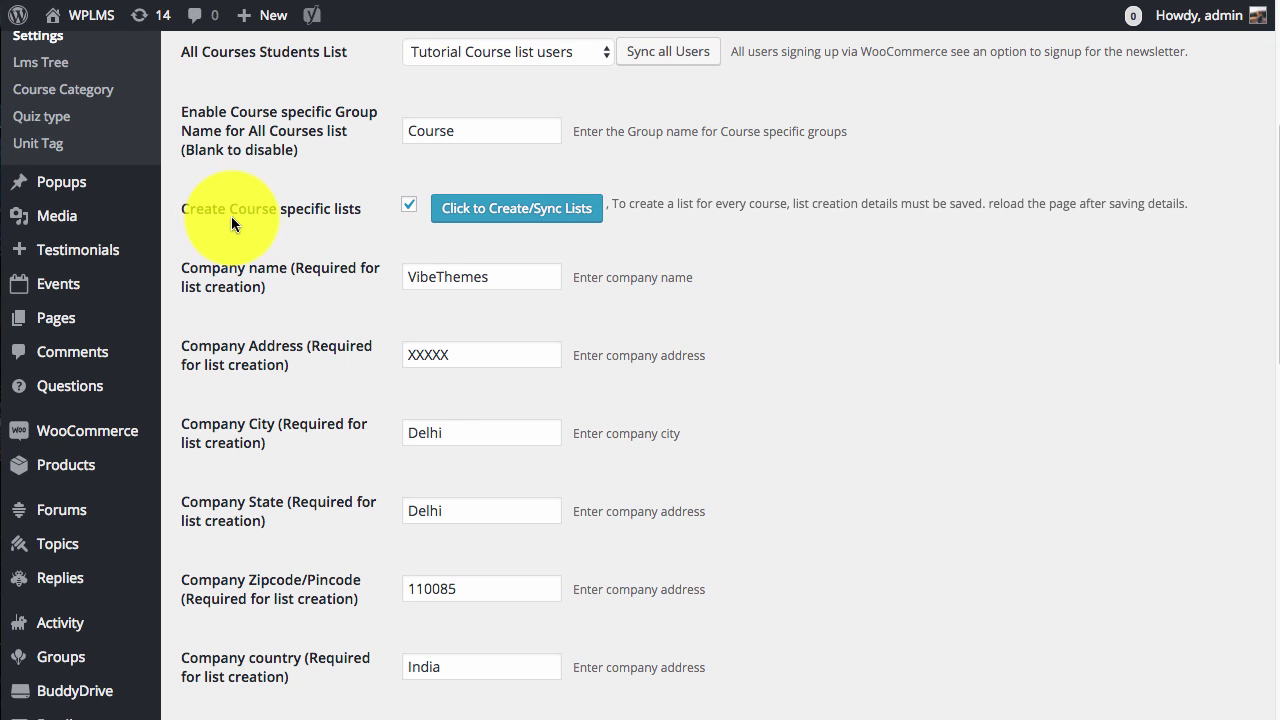
# Enable auto-subscribe/unsubscribe of users on course subscription in the WPLMS Mailchimp settings.
pyautogui.scroll(-10, 629, 400)
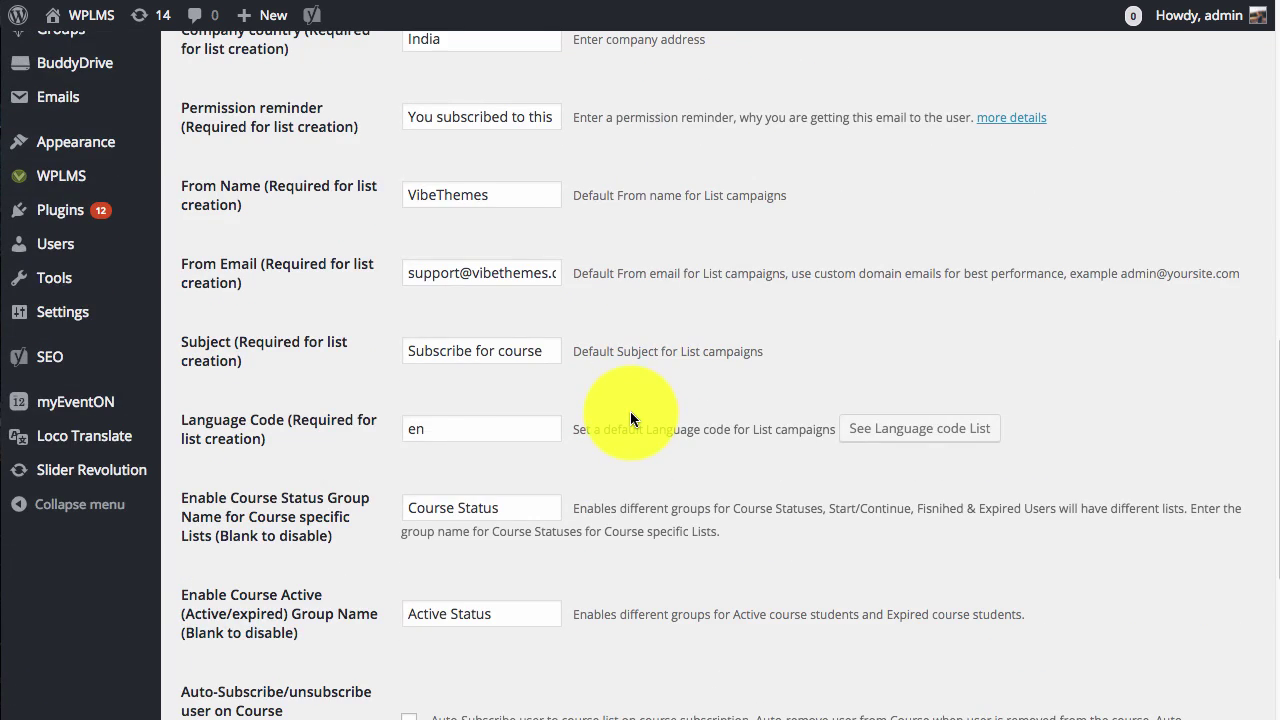
pyautogui.scroll(-1, 740, 365)
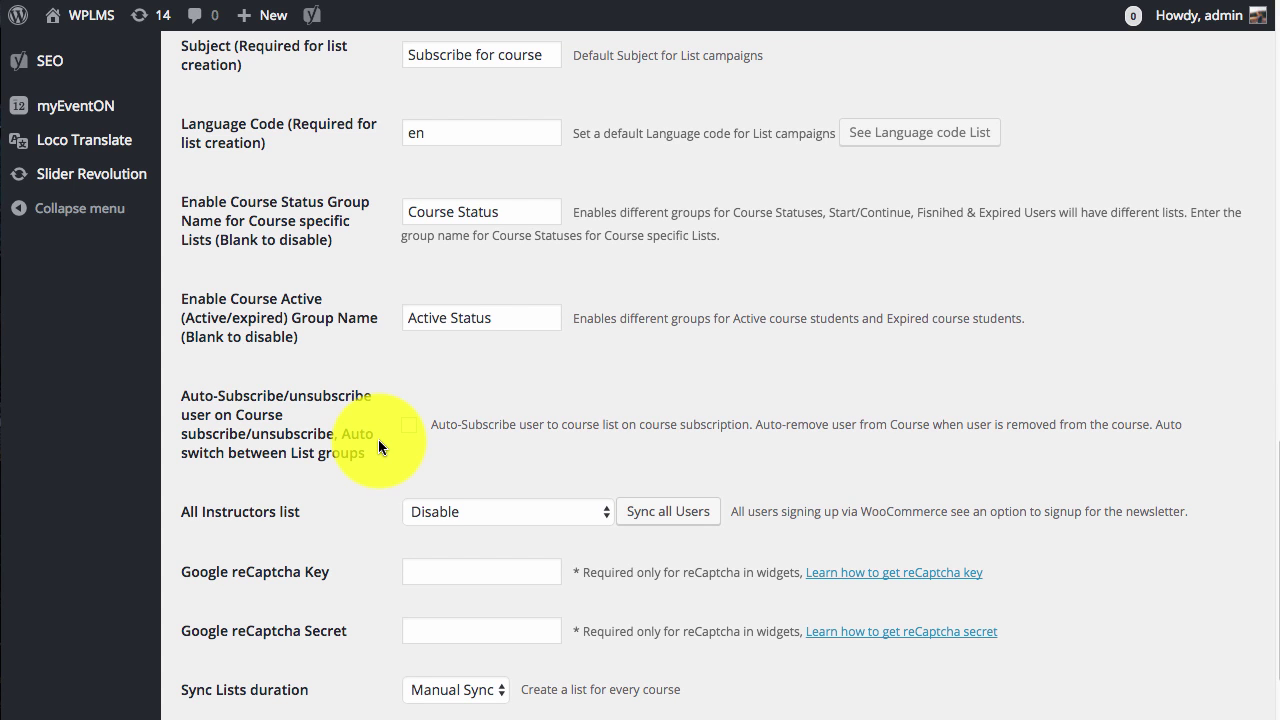
pyautogui.click(409, 425)
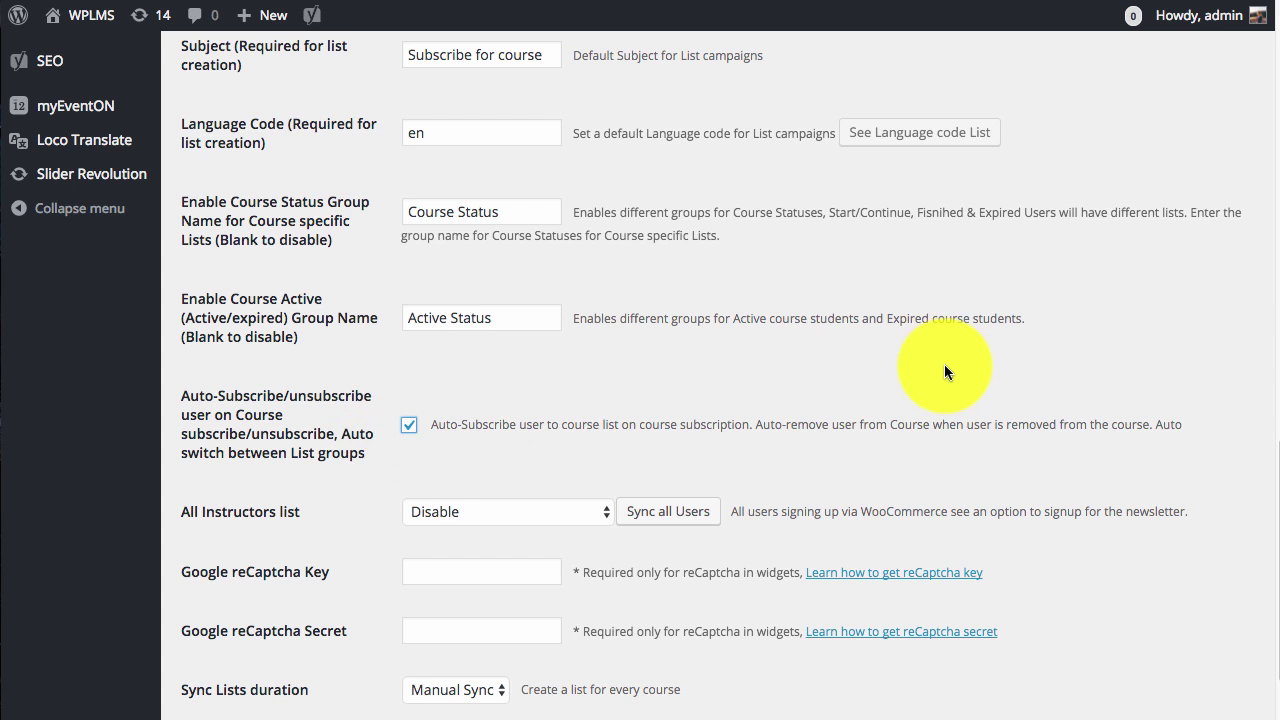
# Set the All Instructors list to "Test : All Course users".
pyautogui.scroll(-2, 944, 368)
pyautogui.scroll(-3, 944, 372)
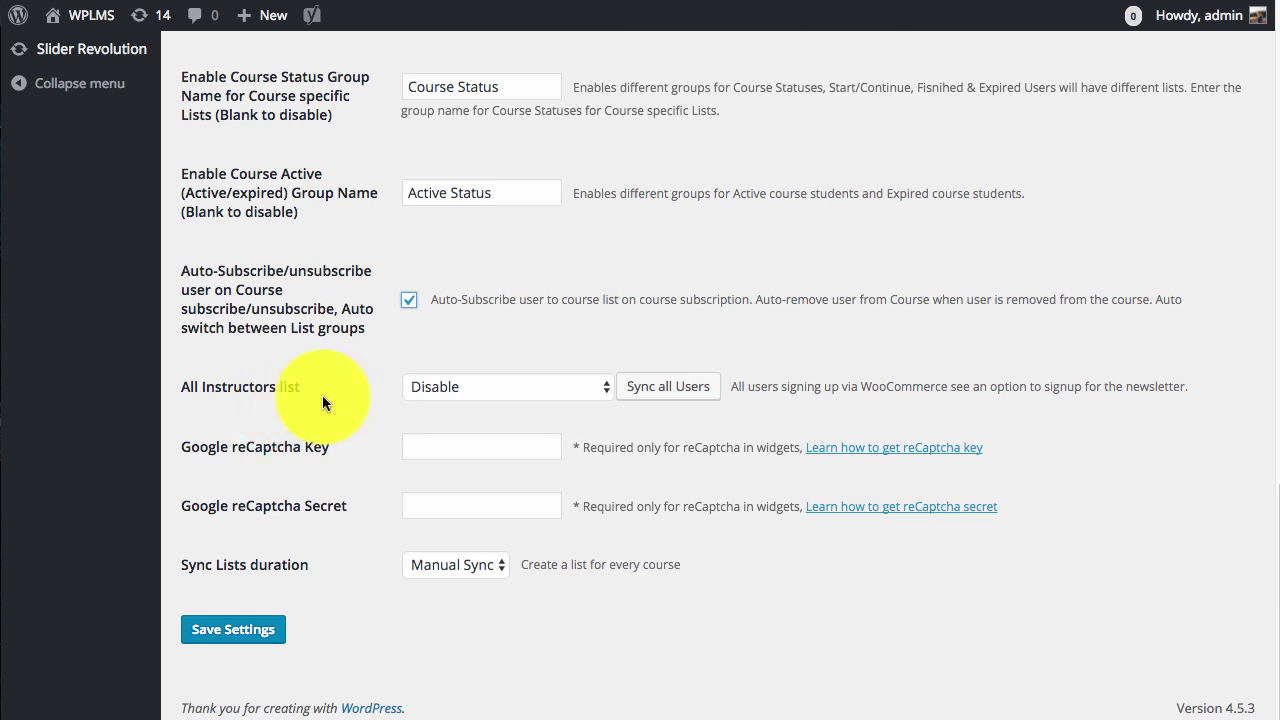
pyautogui.click(479, 392)
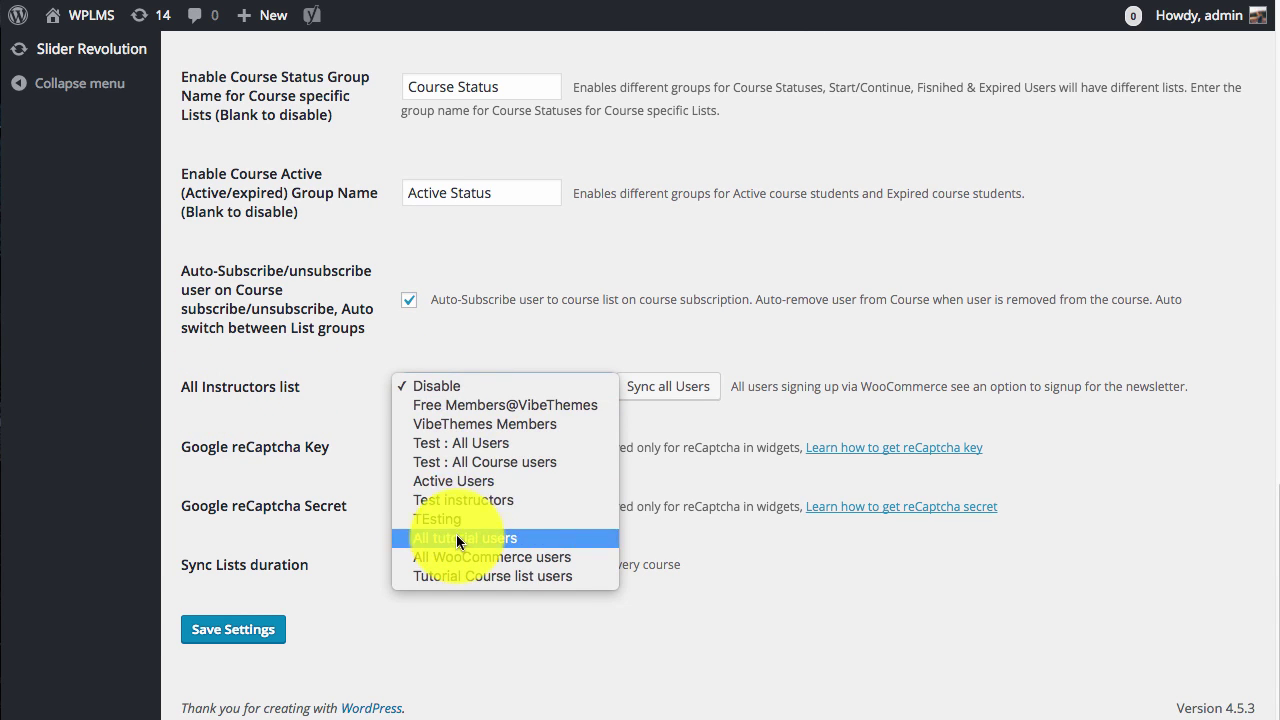
pyautogui.click(43, 441)
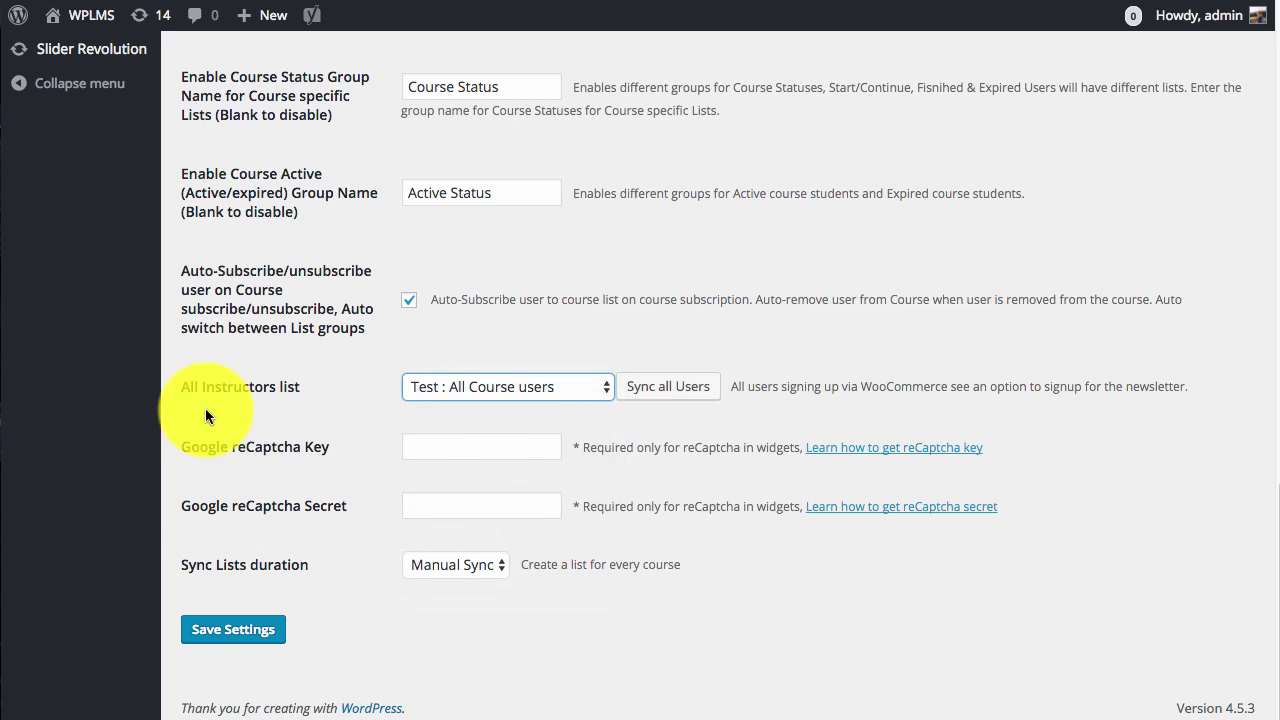
pyautogui.click(663, 394)
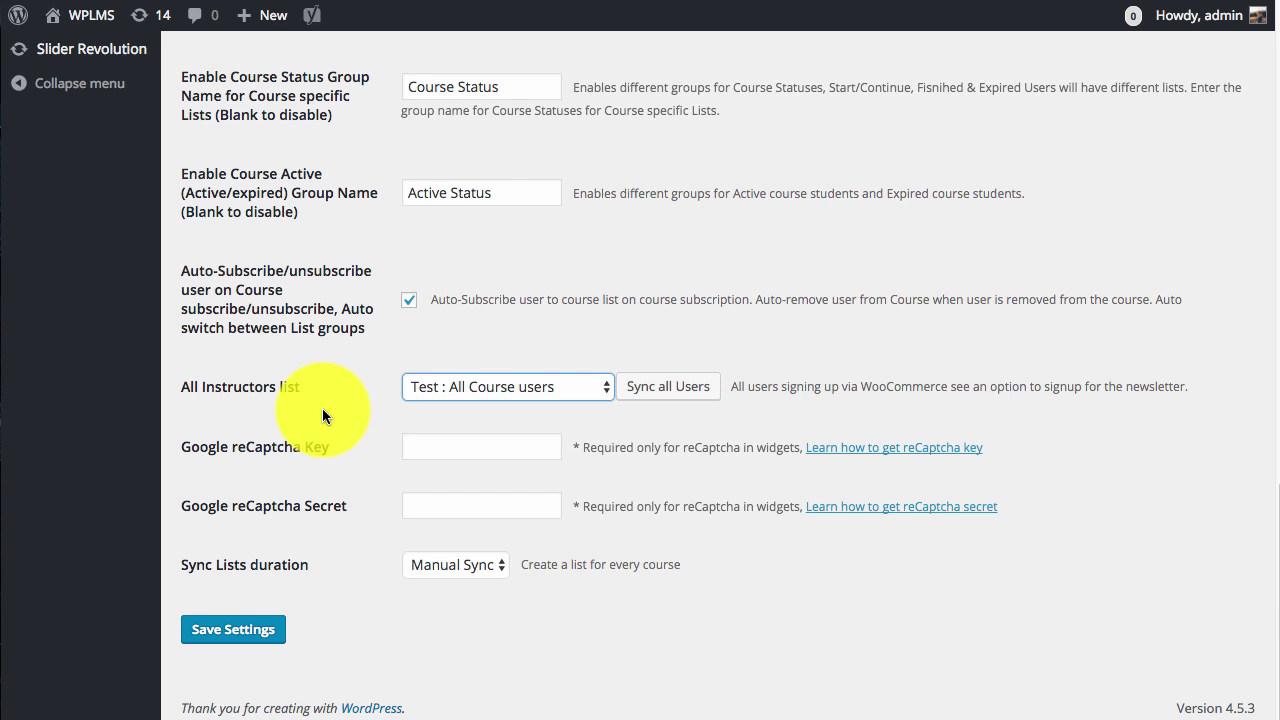
pyautogui.click(429, 447)
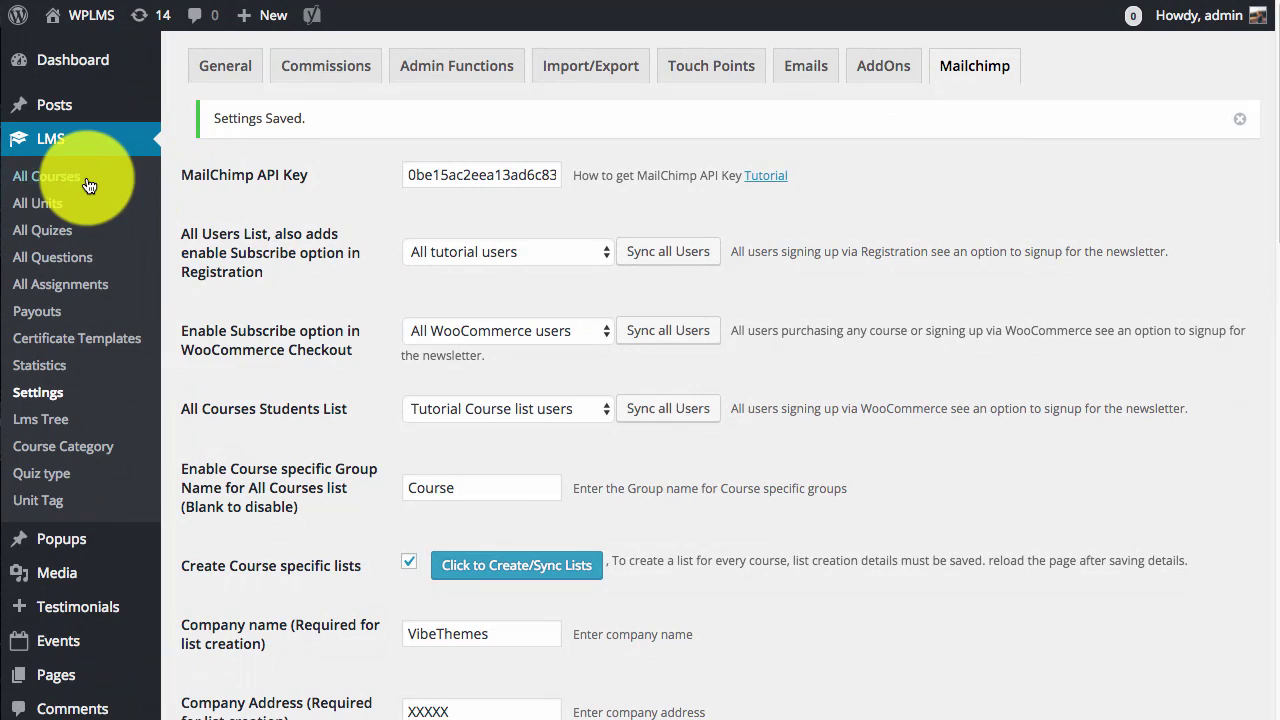
# Open All Courses in a new tab and open the Basic of Nature Photography course for editing.
pyautogui.rightClick(88, 177)
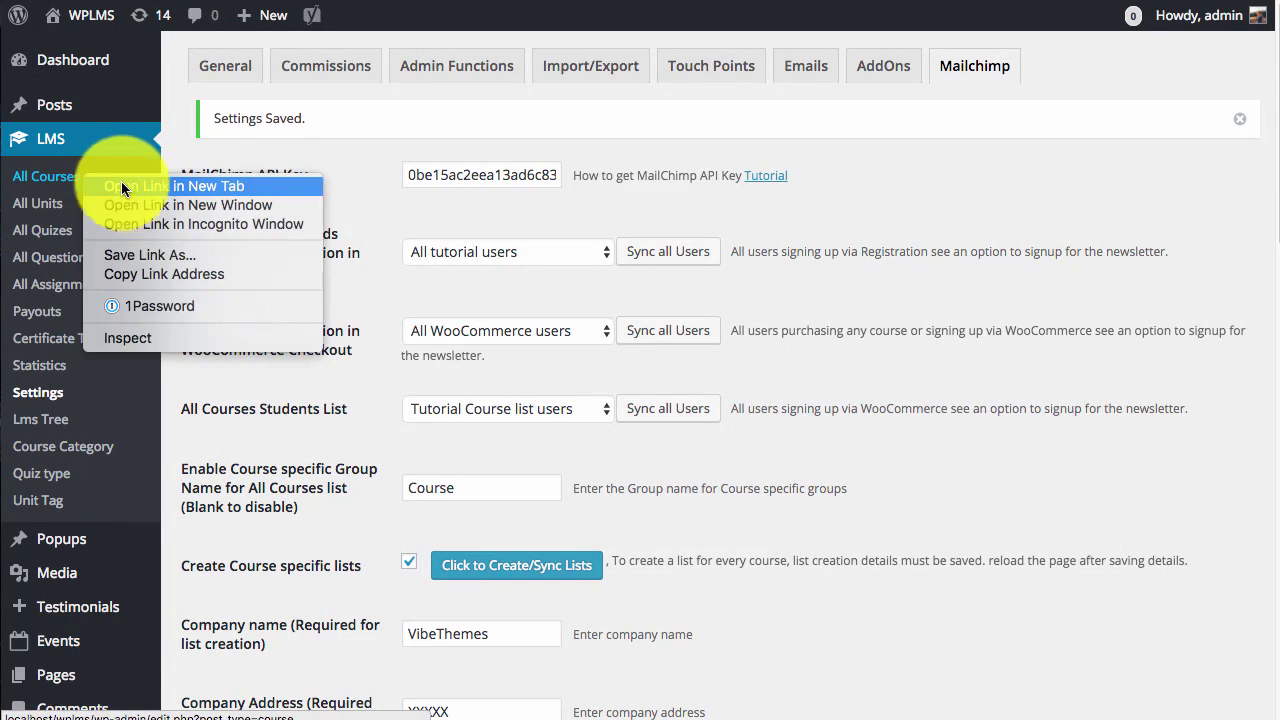
pyautogui.click(140, 184)
pyautogui.hotkey('ctrl', 'Tab')
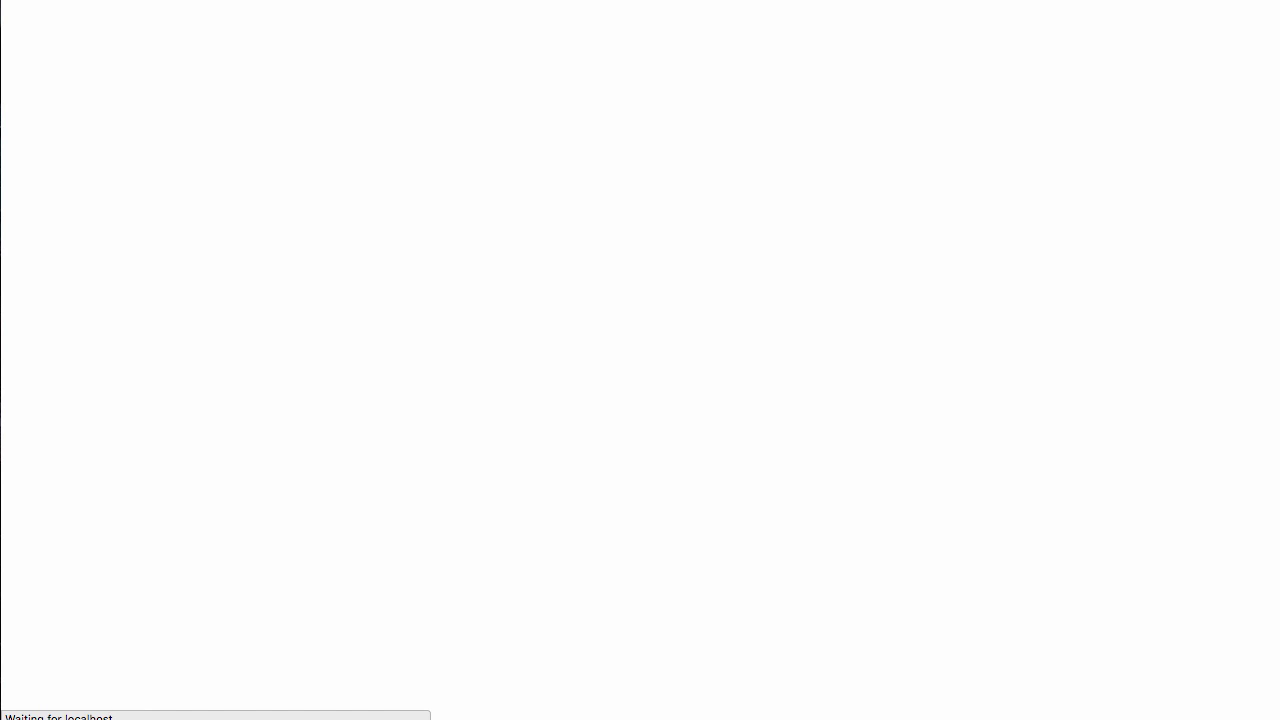
pyautogui.hotkey('ctrl', 'shift', 'Tab')
pyautogui.hotkey('ctrl', 'Tab')
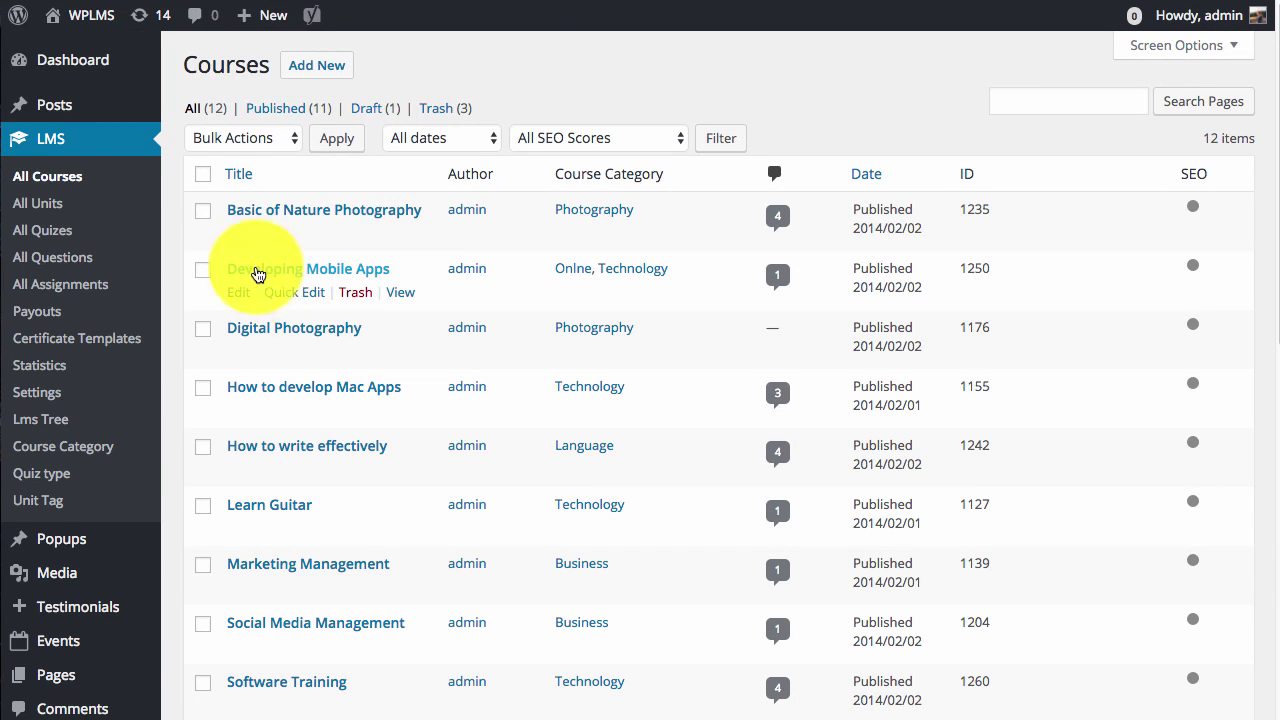
pyautogui.click(240, 236)
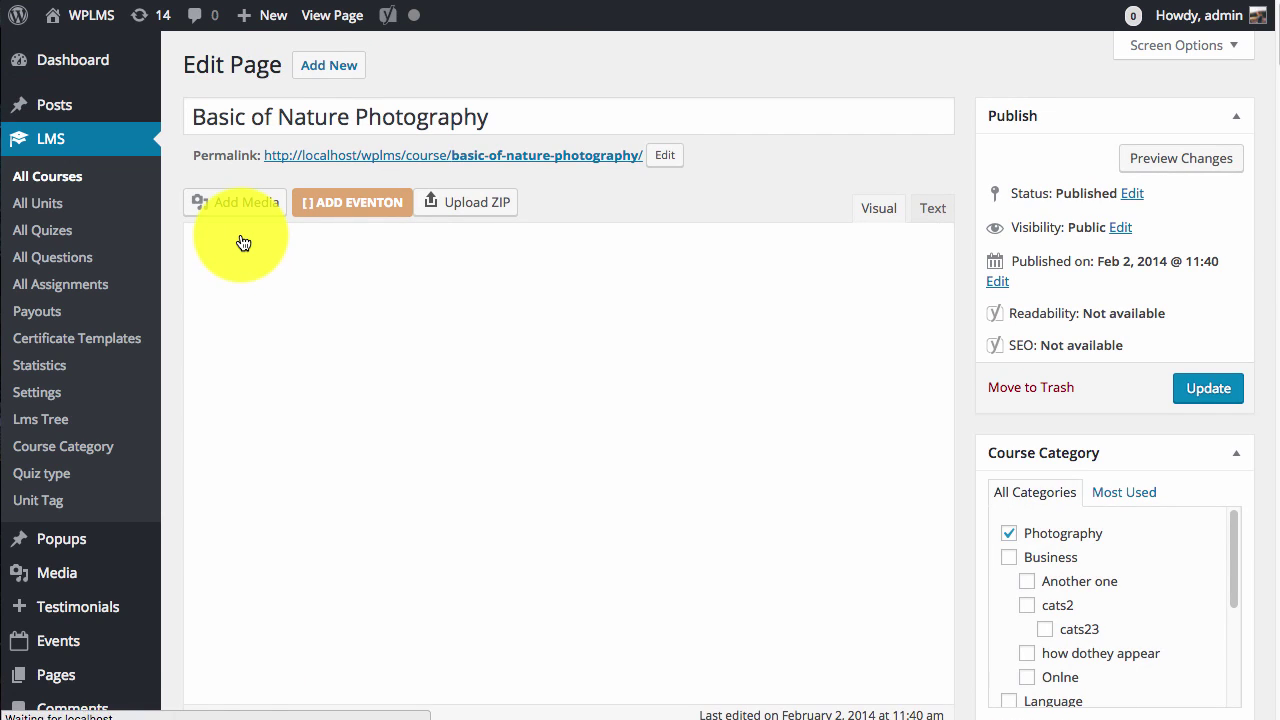
# Expand the Course Settings and examine the Select a Mailchimp List option for the course.
pyautogui.scroll(-5, 929, 529)
pyautogui.click(929, 337)
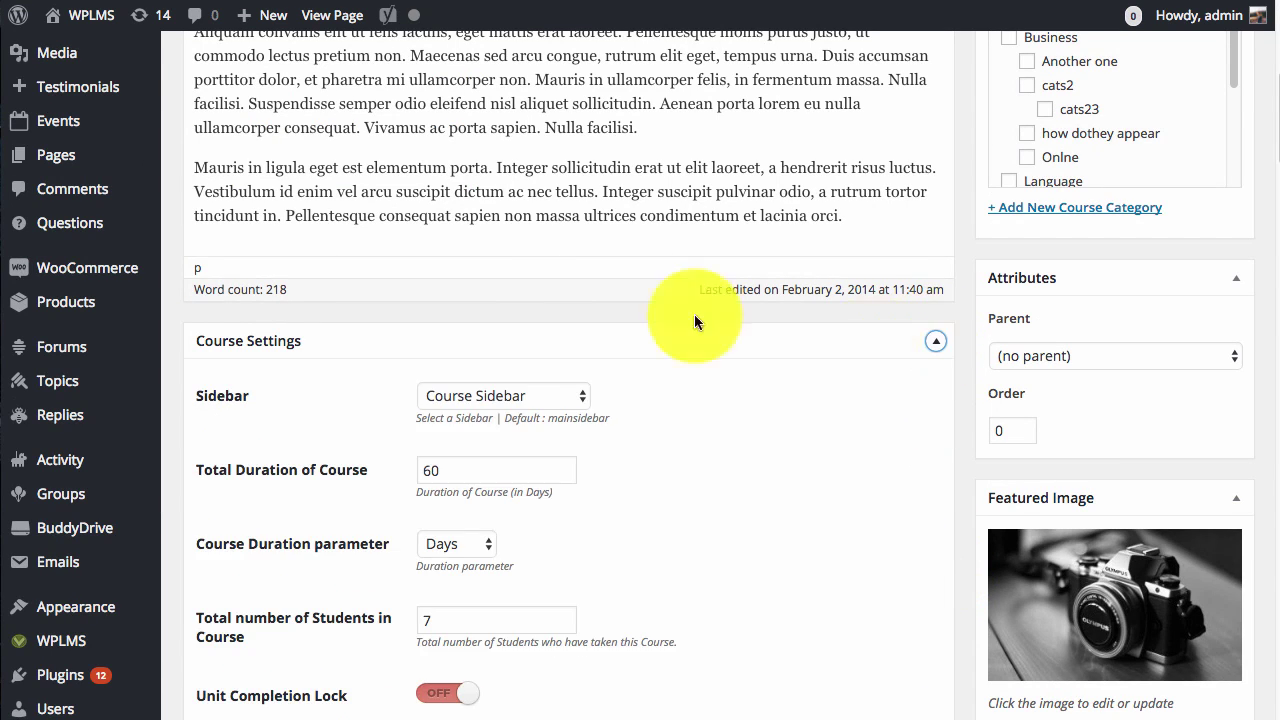
pyautogui.scroll(-10, 600, 310)
pyautogui.scroll(-15, 720, 282)
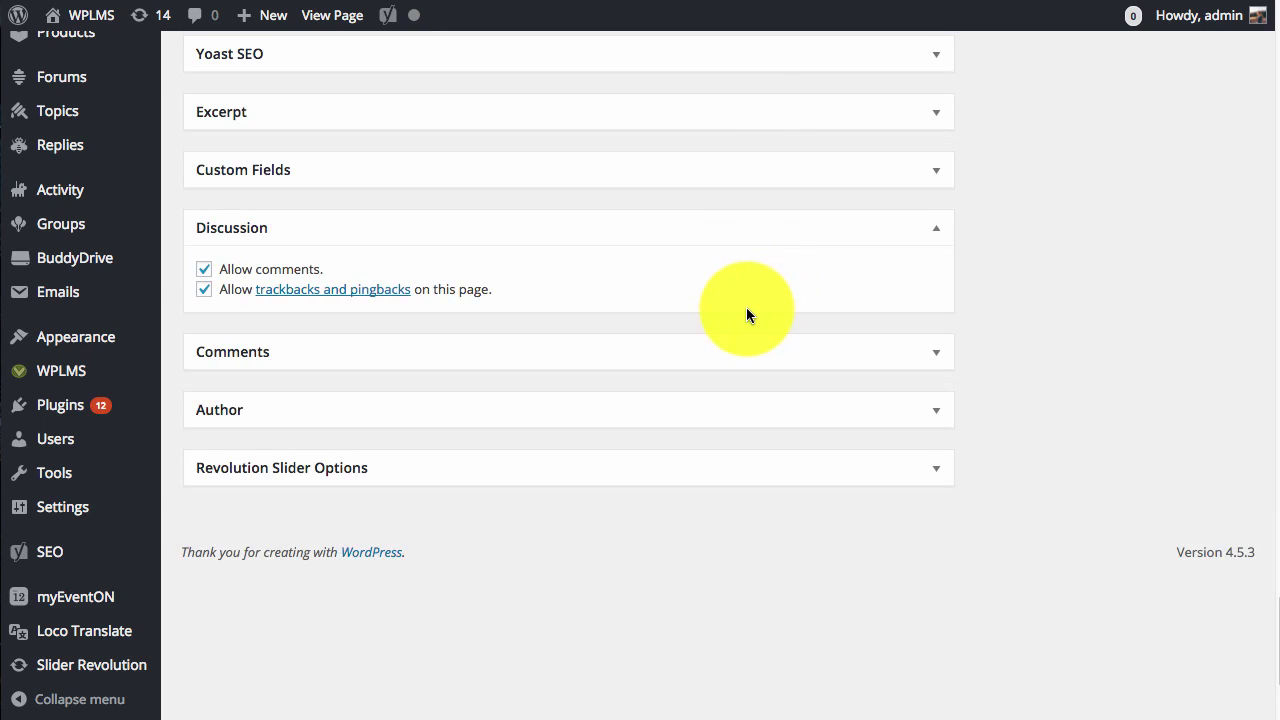
pyautogui.scroll(10, 746, 307)
pyautogui.moveTo(196, 588); pyautogui.dragTo(317, 610)
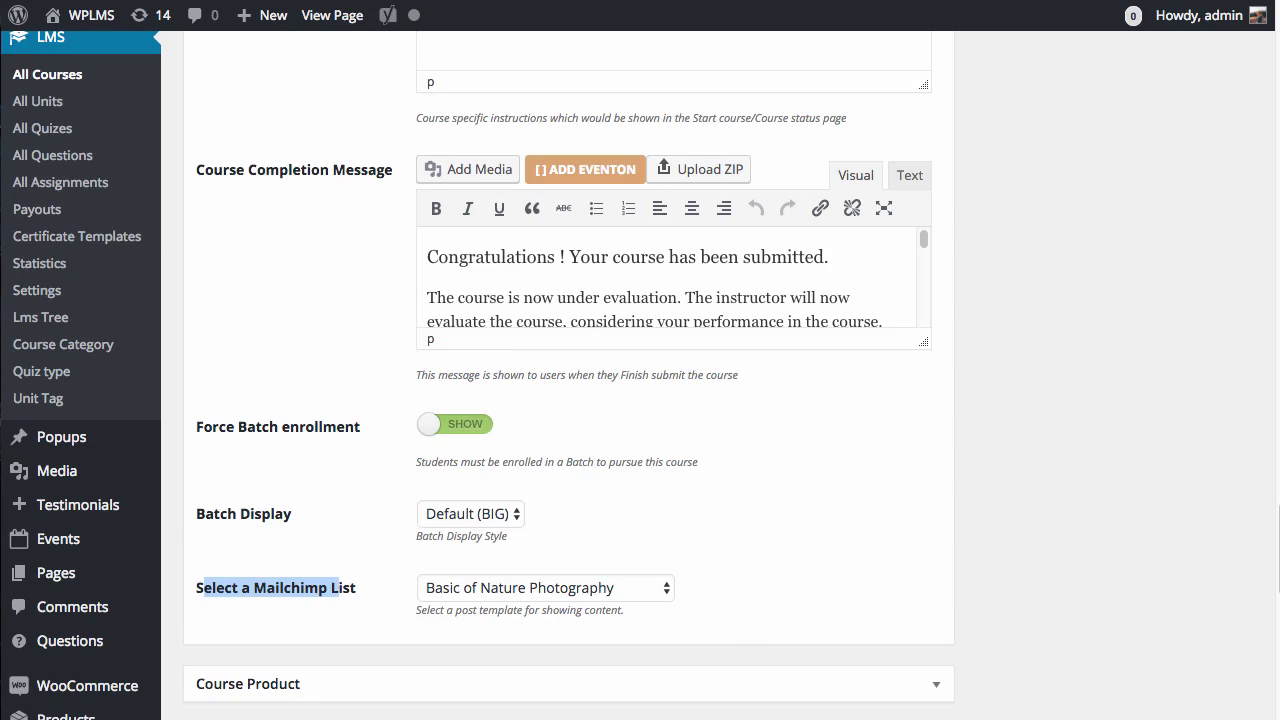
pyautogui.scroll(8, 1152, 518)
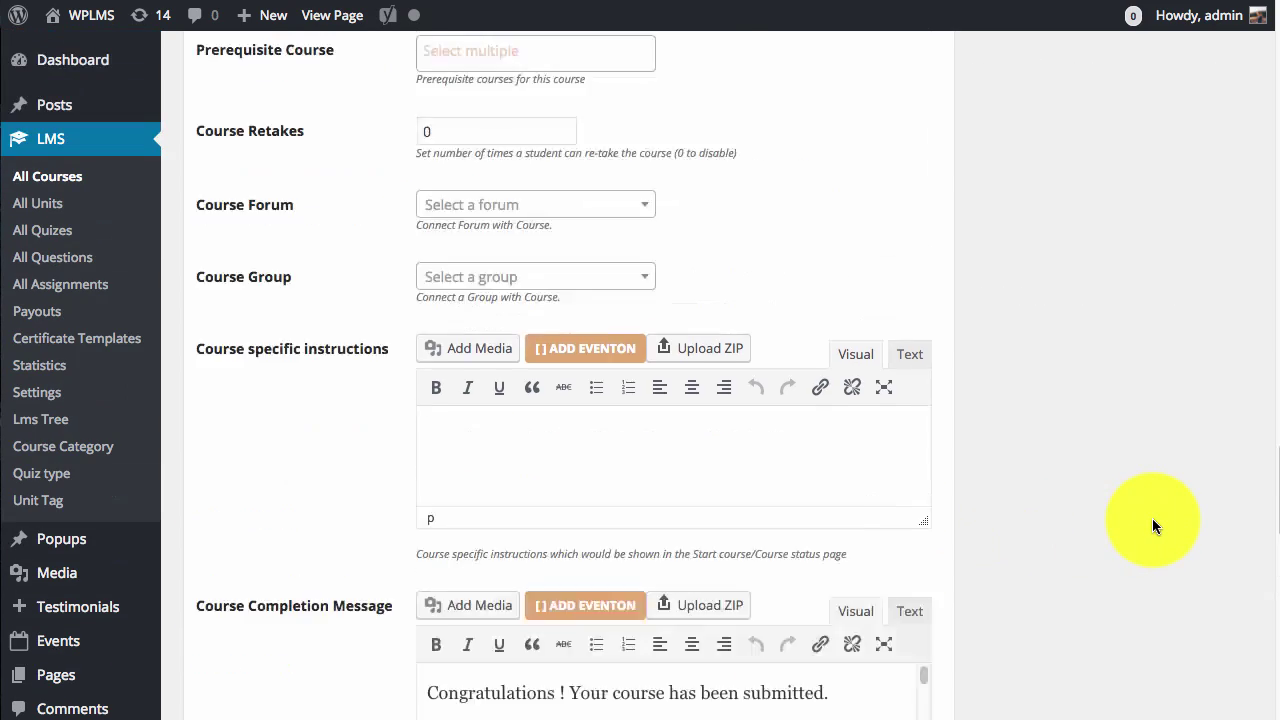
pyautogui.scroll(-14, 1152, 518)
pyautogui.scroll(3, 740, 449)
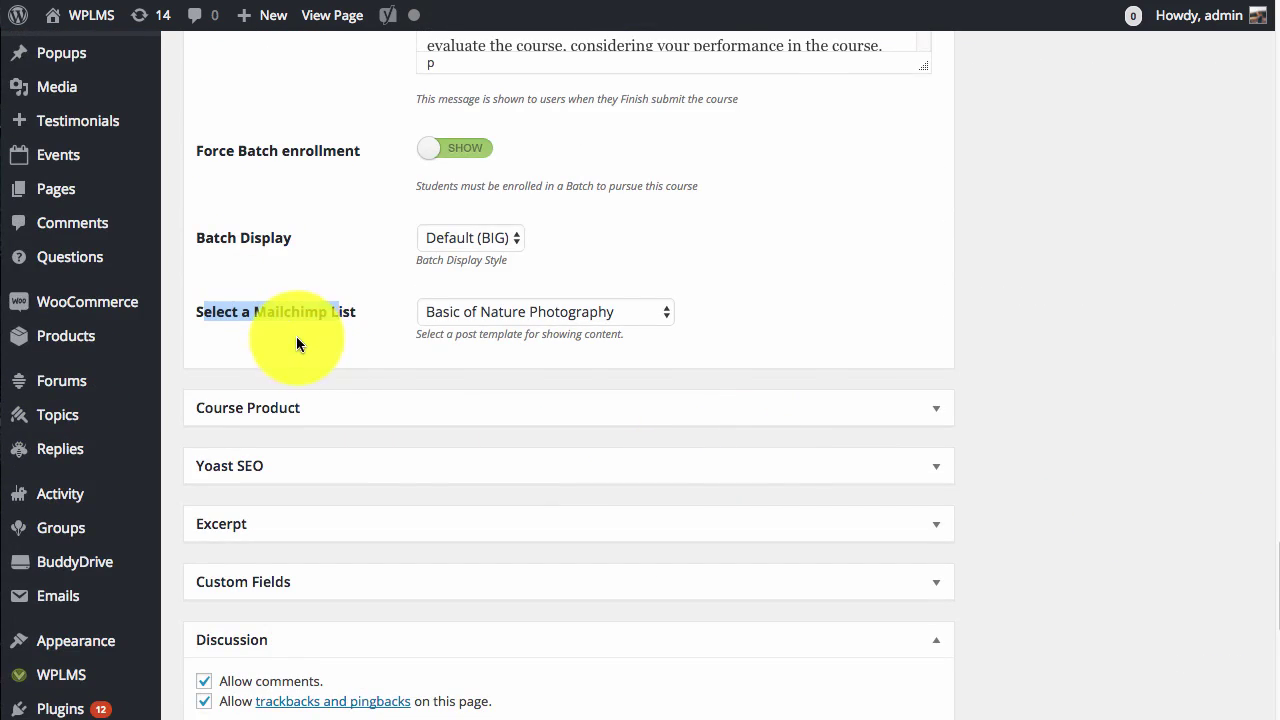
pyautogui.scroll(15, 846, 375)
pyautogui.scroll(-15, 426, 419)
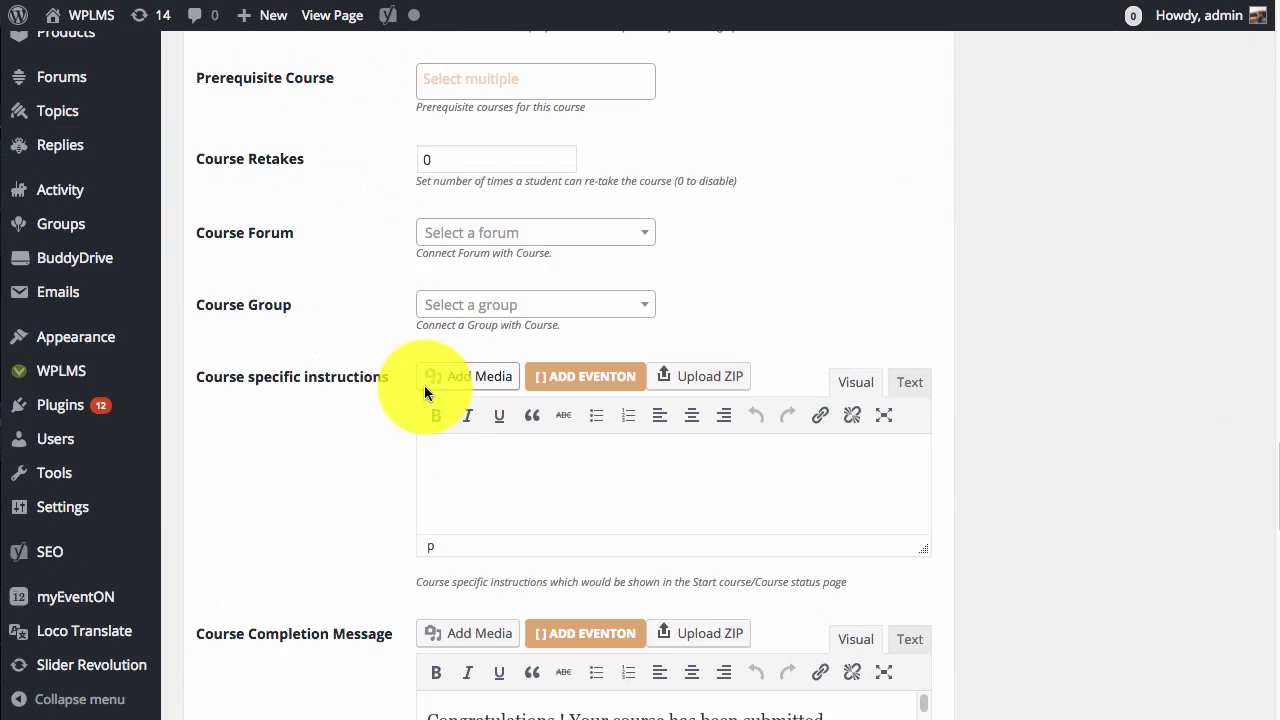
pyautogui.moveTo(420, 386); pyautogui.dragTo(281, 374)
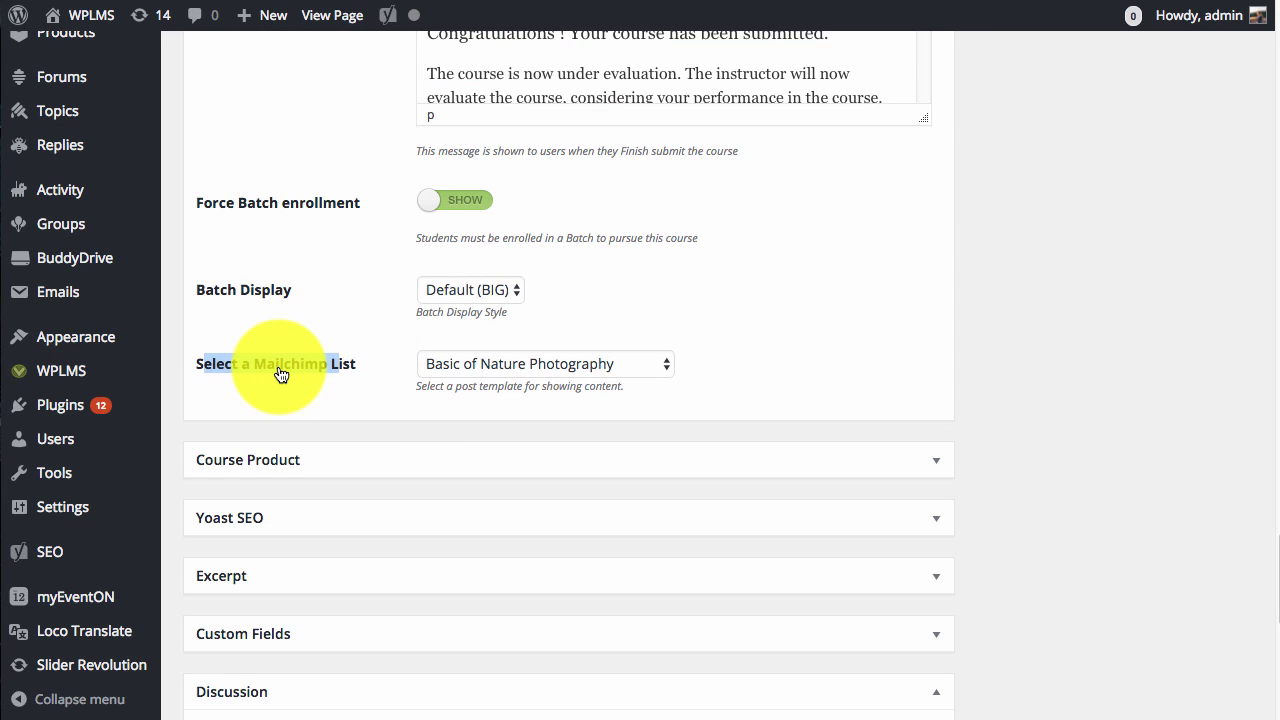
# Set the course's Mailchimp list option to Disable.
pyautogui.click(460, 368)
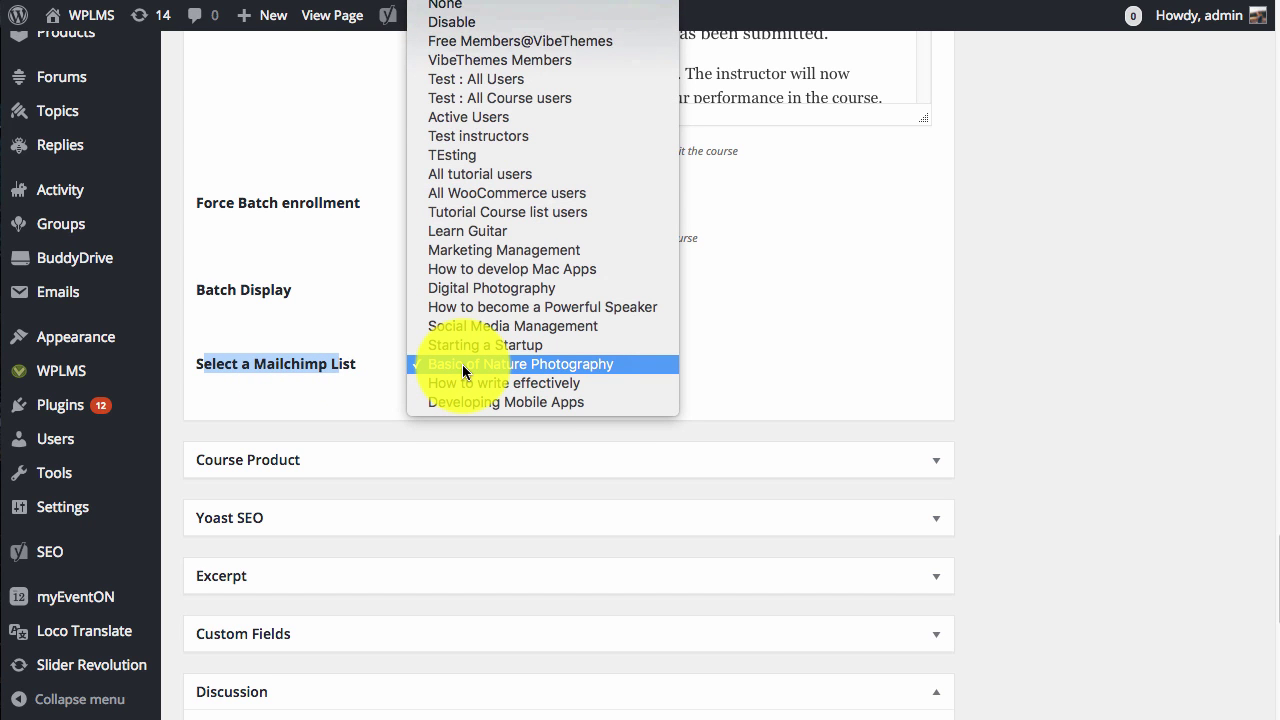
pyautogui.click(505, 22)
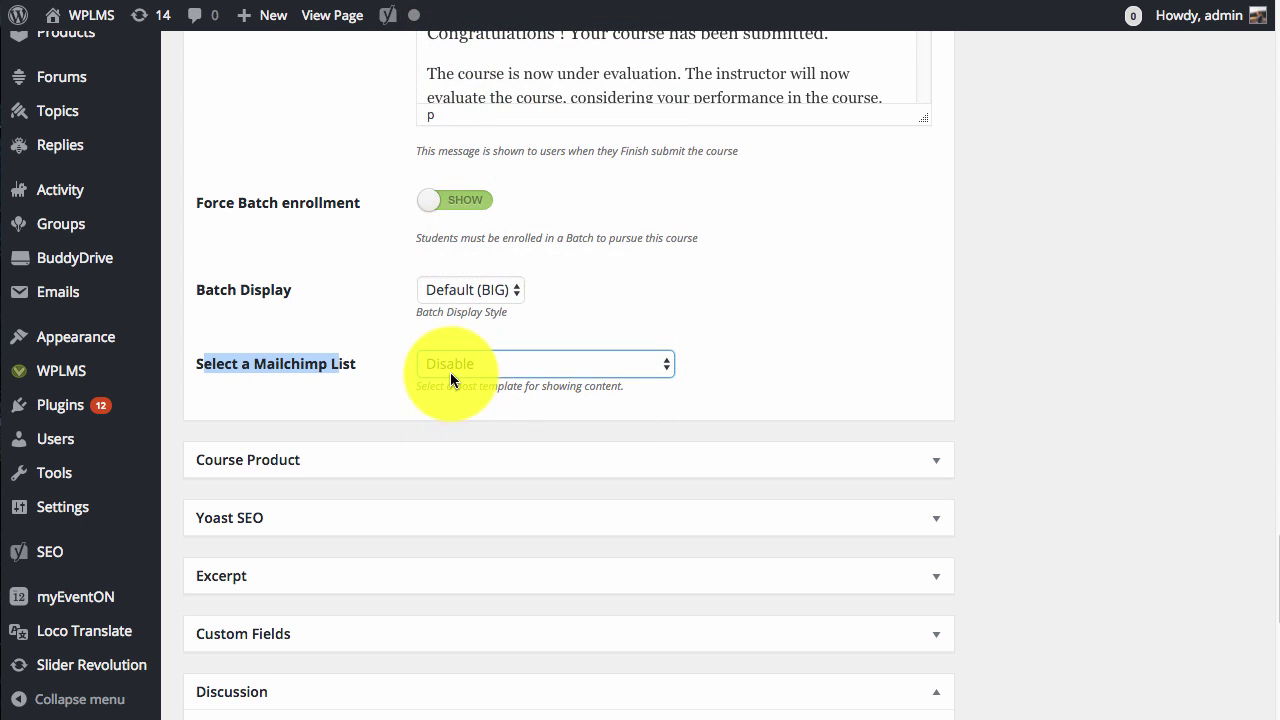
pyautogui.click(213, 378)
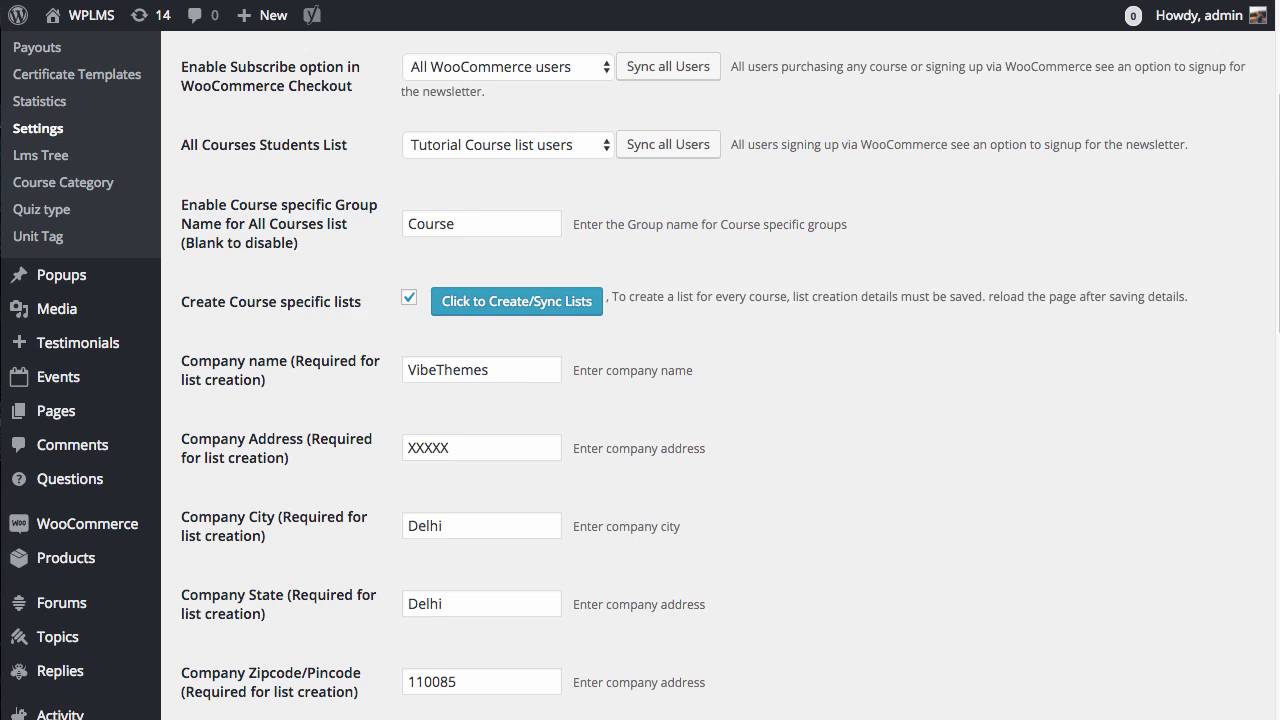
# Return to the WPLMS Mailchimp settings and open the Widgets page under Appearance in a new tab.
pyautogui.scroll(-10, 230, 390)
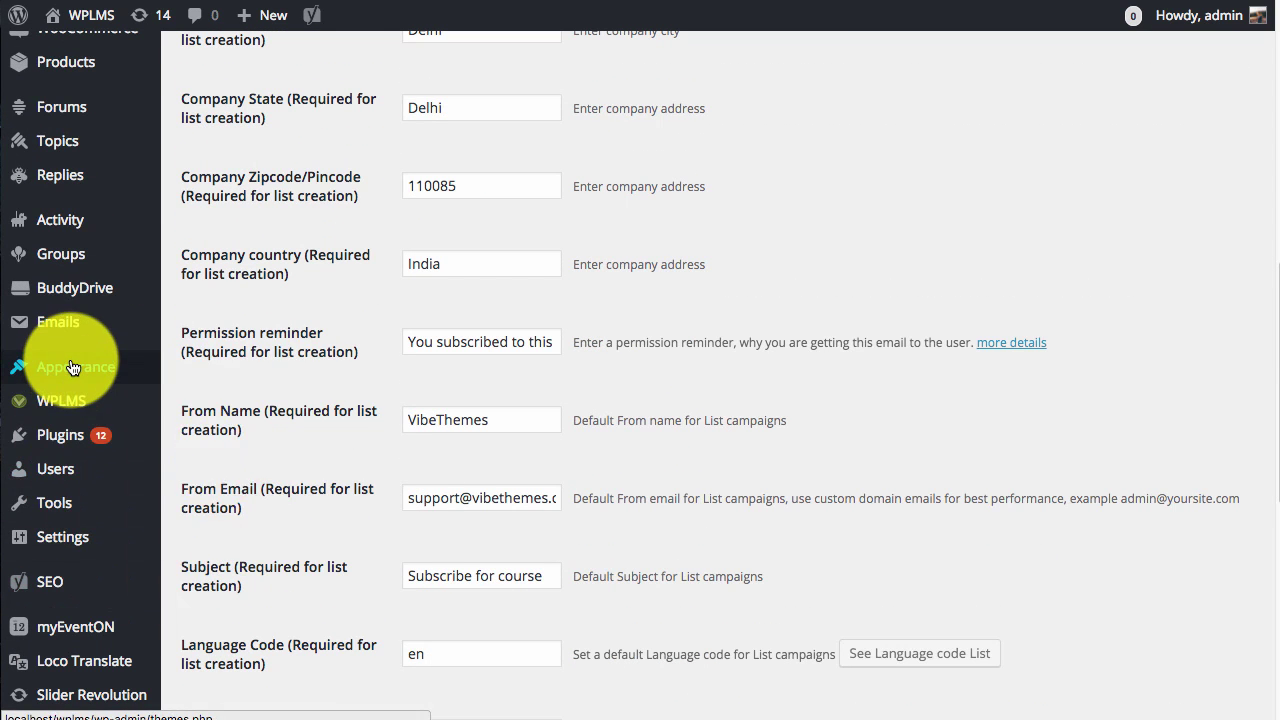
pyautogui.moveTo(90, 367)
pyautogui.rightClick(243, 435)
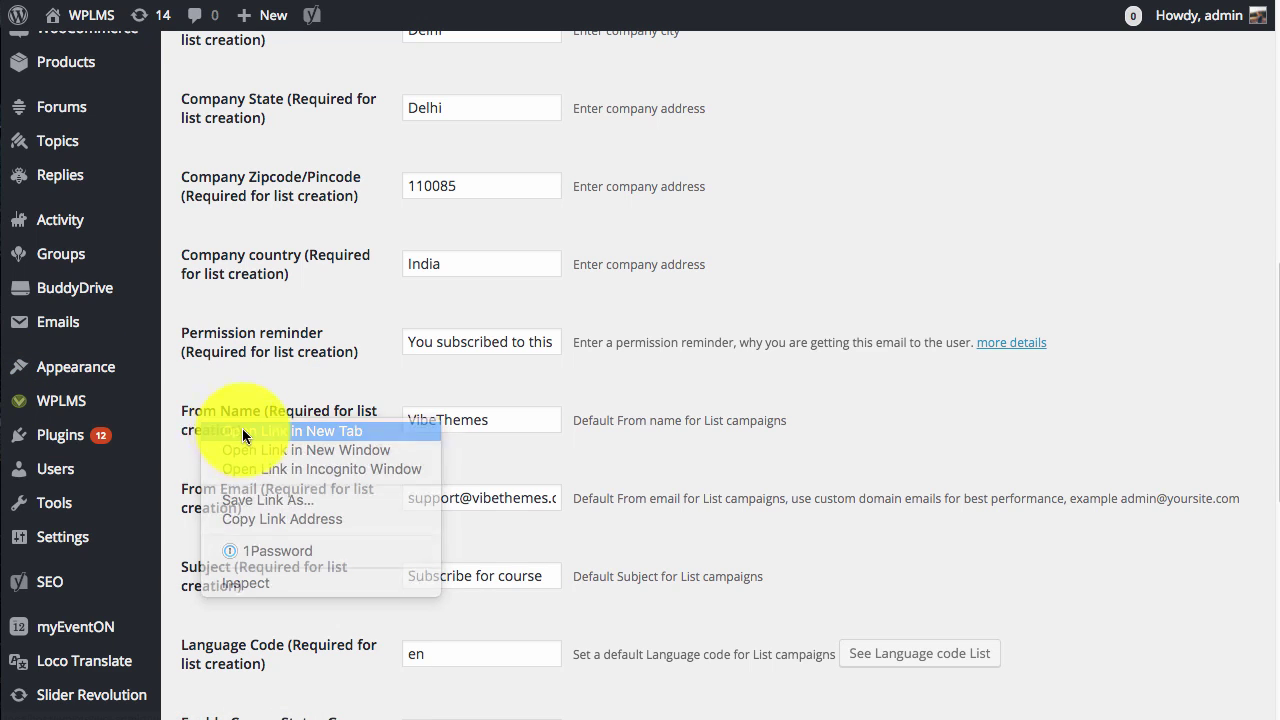
pyautogui.click(243, 431)
pyautogui.hotkey('ctrl', 'Tab')
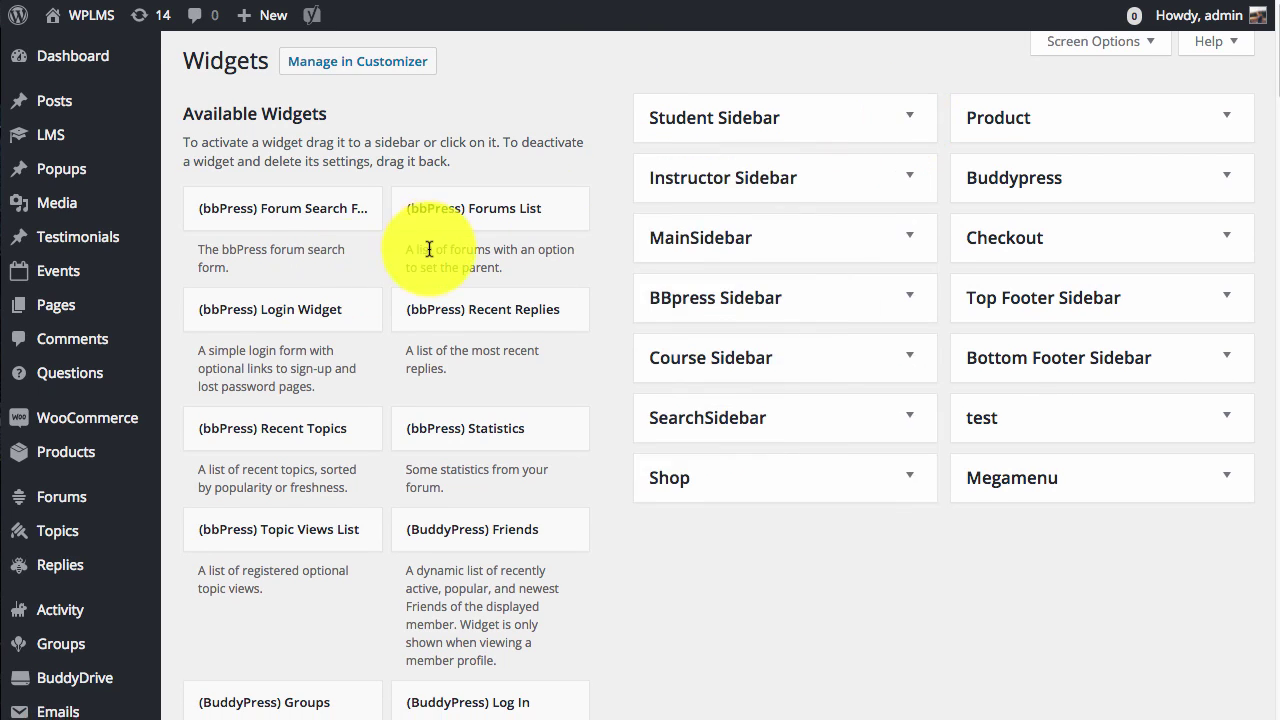
# Add the WPLMS MailChimp Subscribe widget to the Course Sidebar.
pyautogui.scroll(-15, 429, 249)
pyautogui.scroll(-20, 740, 488)
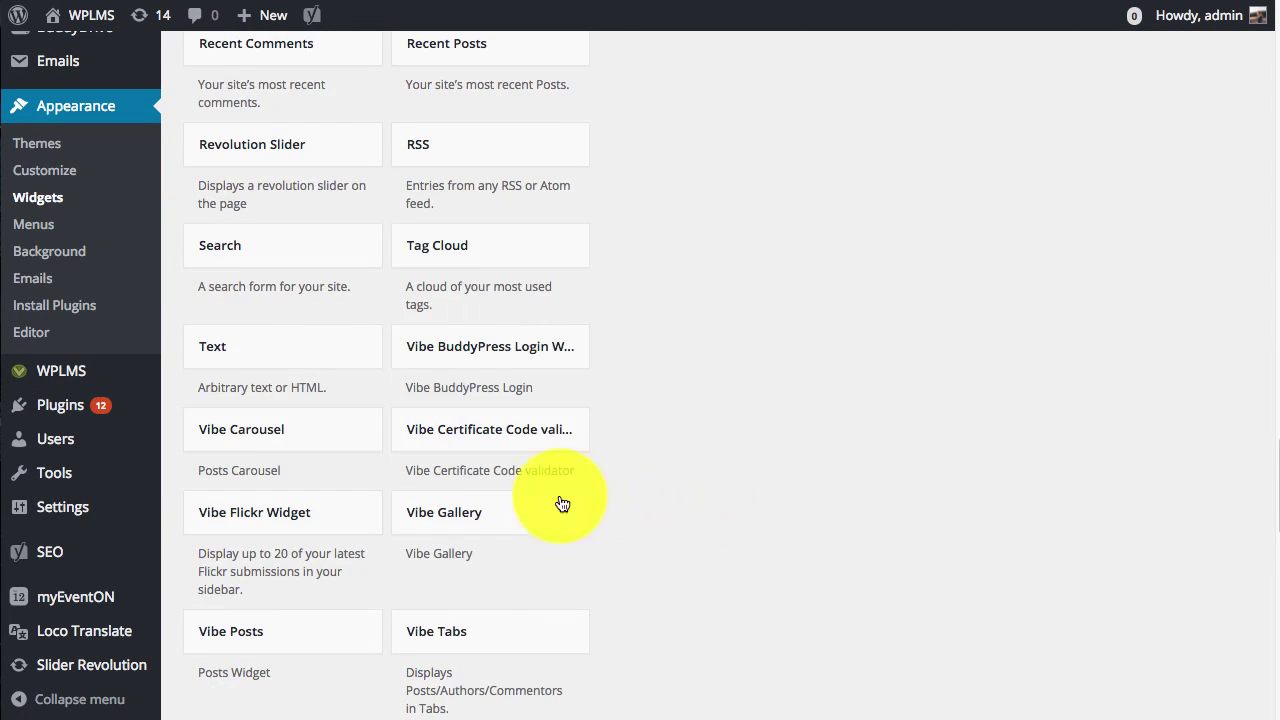
pyautogui.click(266, 338)
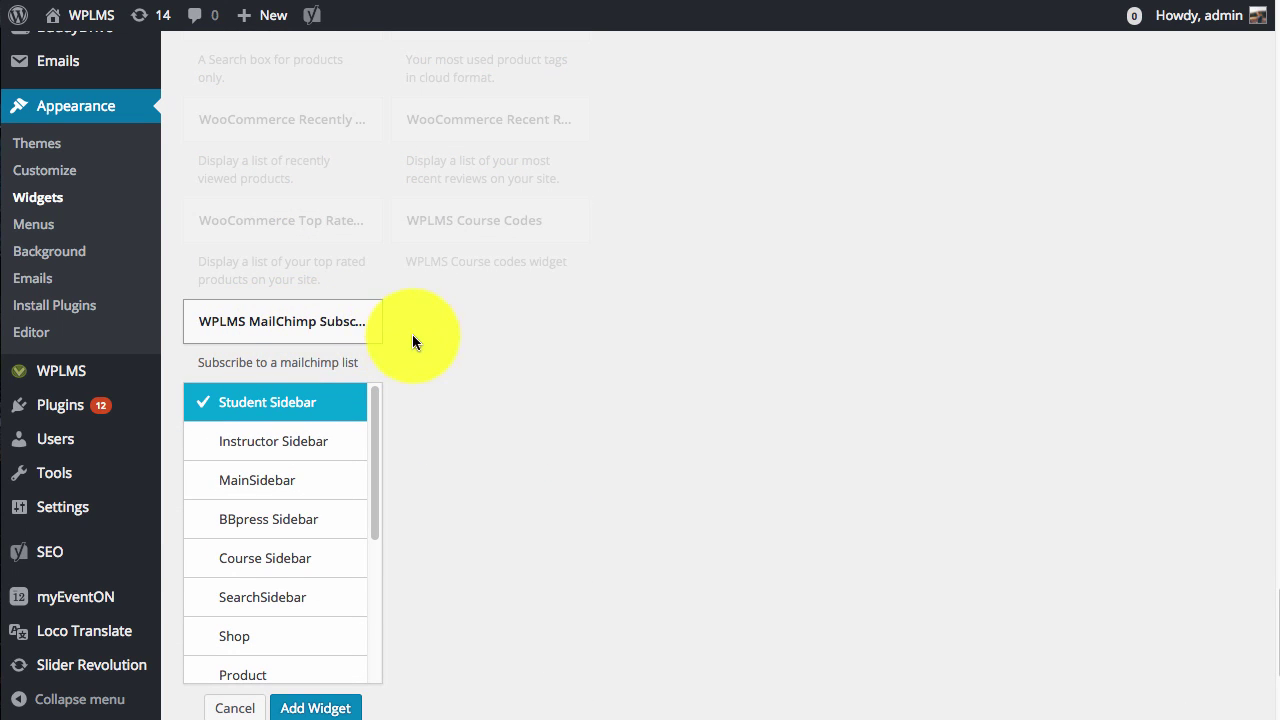
pyautogui.scroll(-1, 467, 394)
pyautogui.scroll(-1, 372, 412)
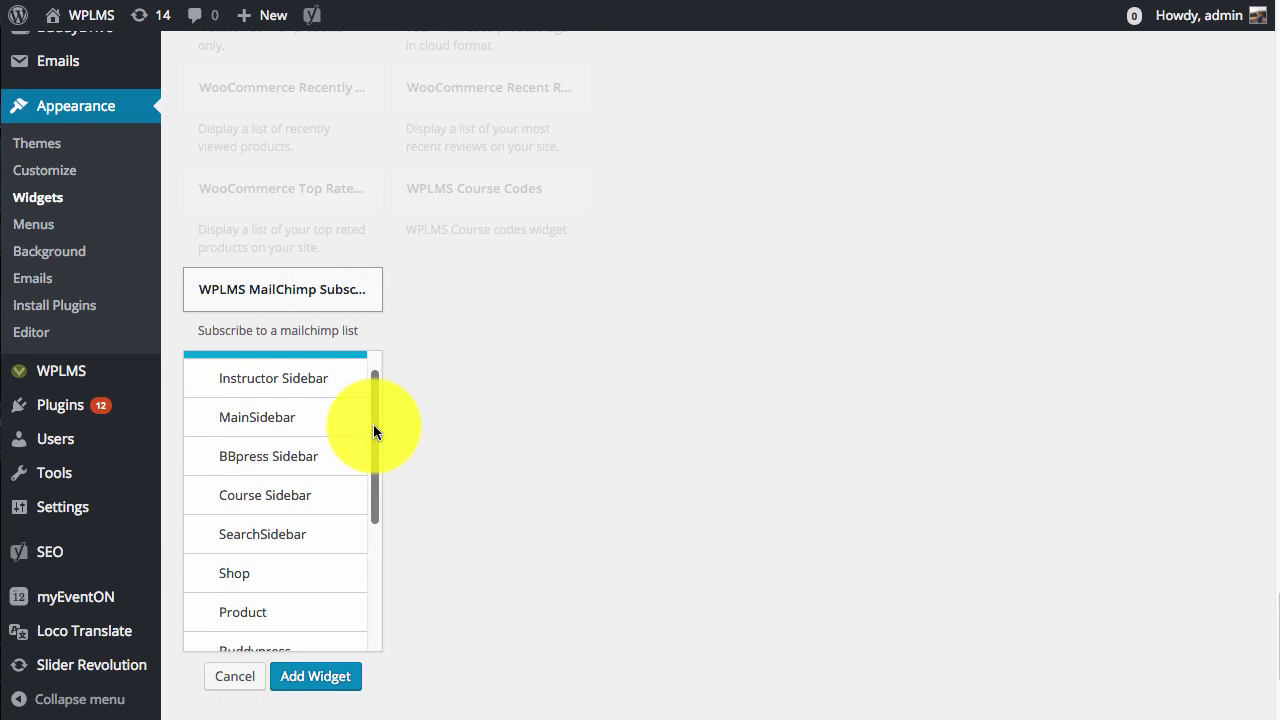
pyautogui.click(300, 495)
pyautogui.click(320, 677)
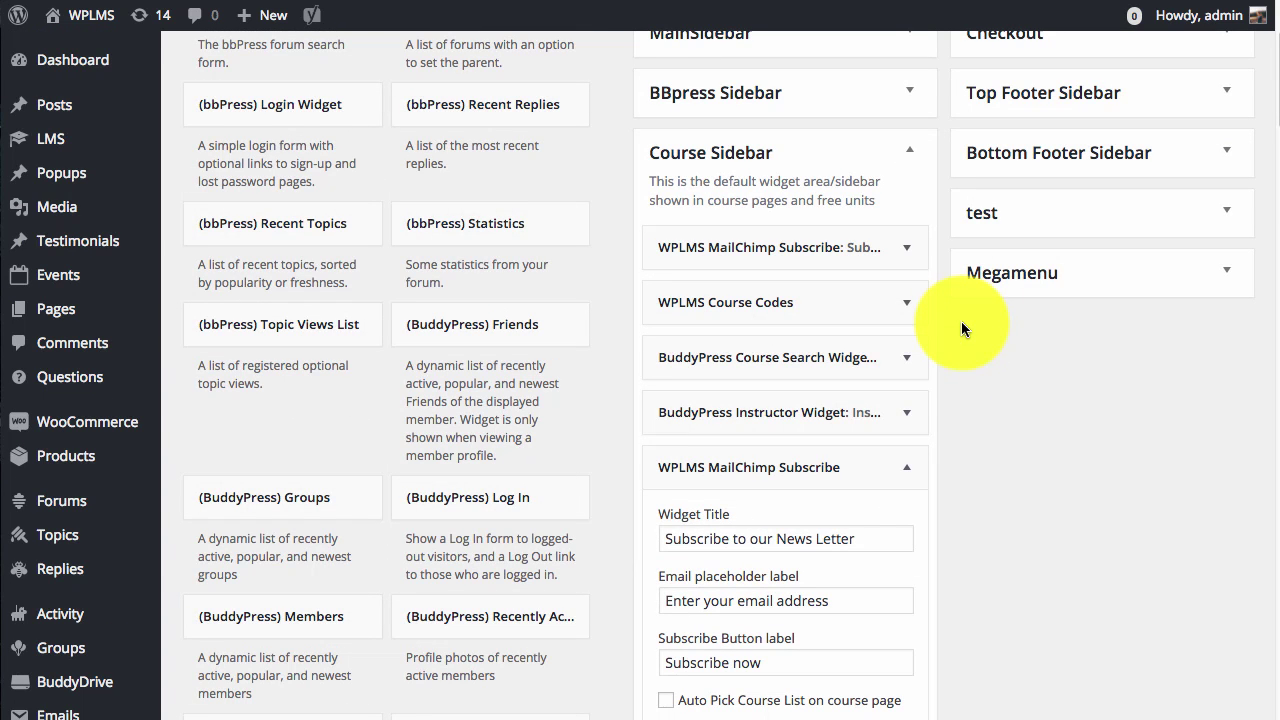
# Move the existing MailChimp Subscribe widget from the Course Sidebar to the Bottom Footer Sidebar and disable Auto Pick Course List on course page.
pyautogui.click(910, 472)
pyautogui.click(910, 246)
pyautogui.scroll(-2, 945, 305)
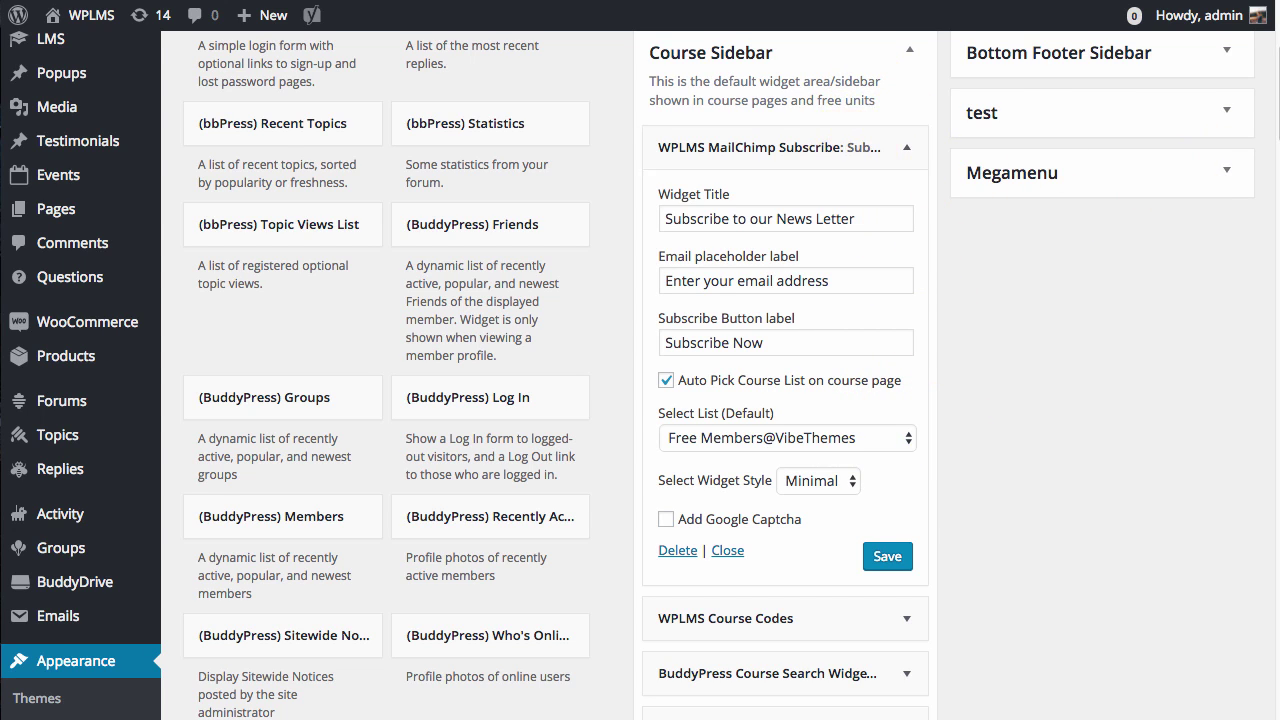
pyautogui.click(1225, 112)
pyautogui.click(1228, 60)
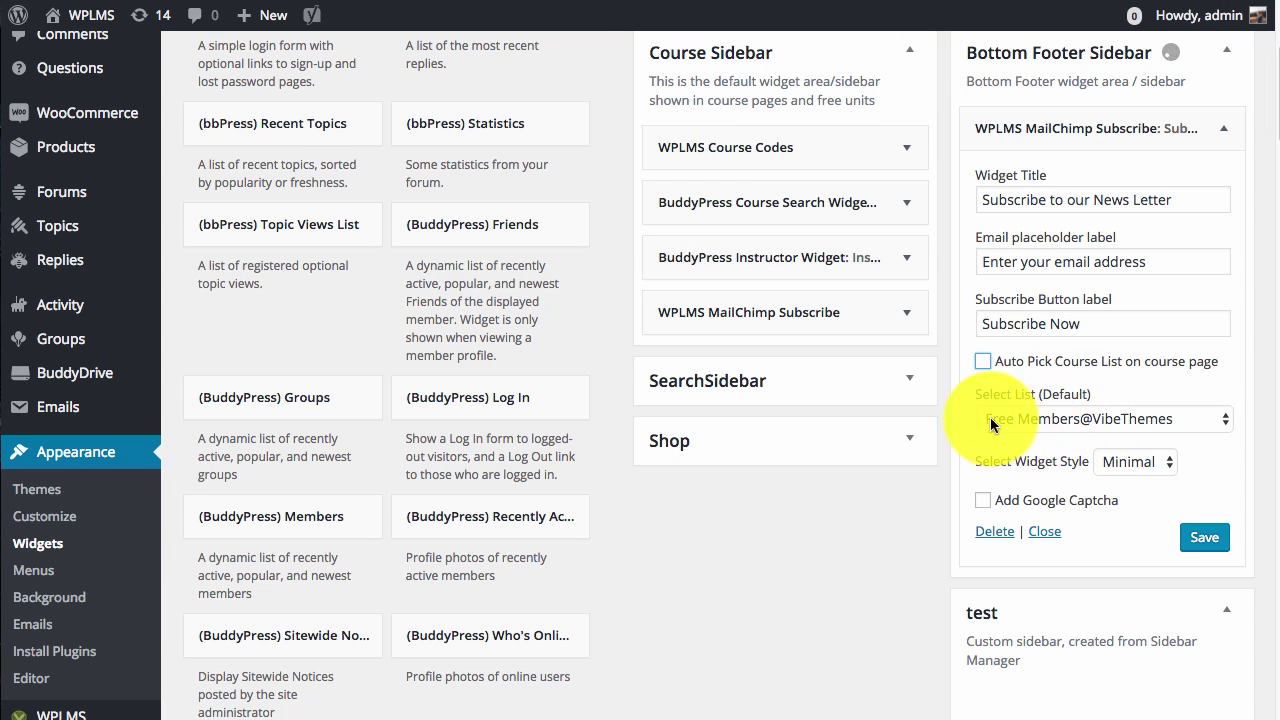
# Set the footer MailChimp widget's default list to Active Users and enable Add Google Captcha.
pyautogui.click(1030, 420)
pyautogui.click(1018, 430)
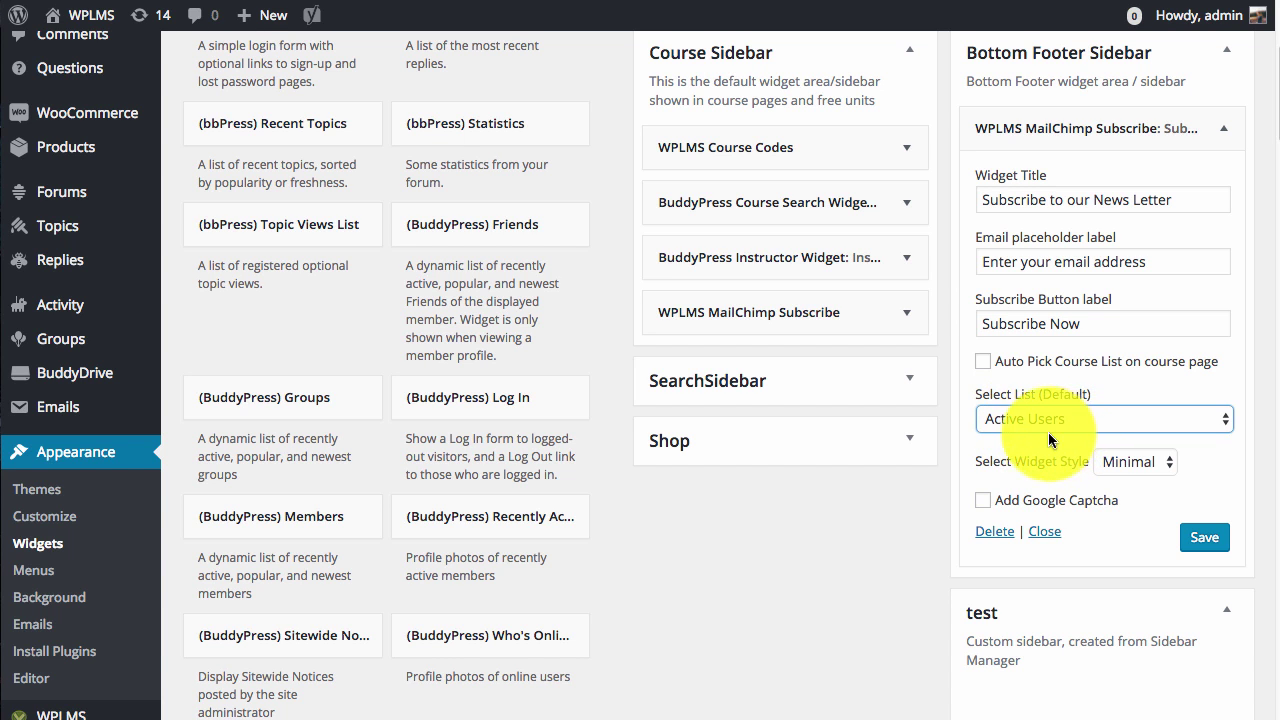
pyautogui.click(1019, 419)
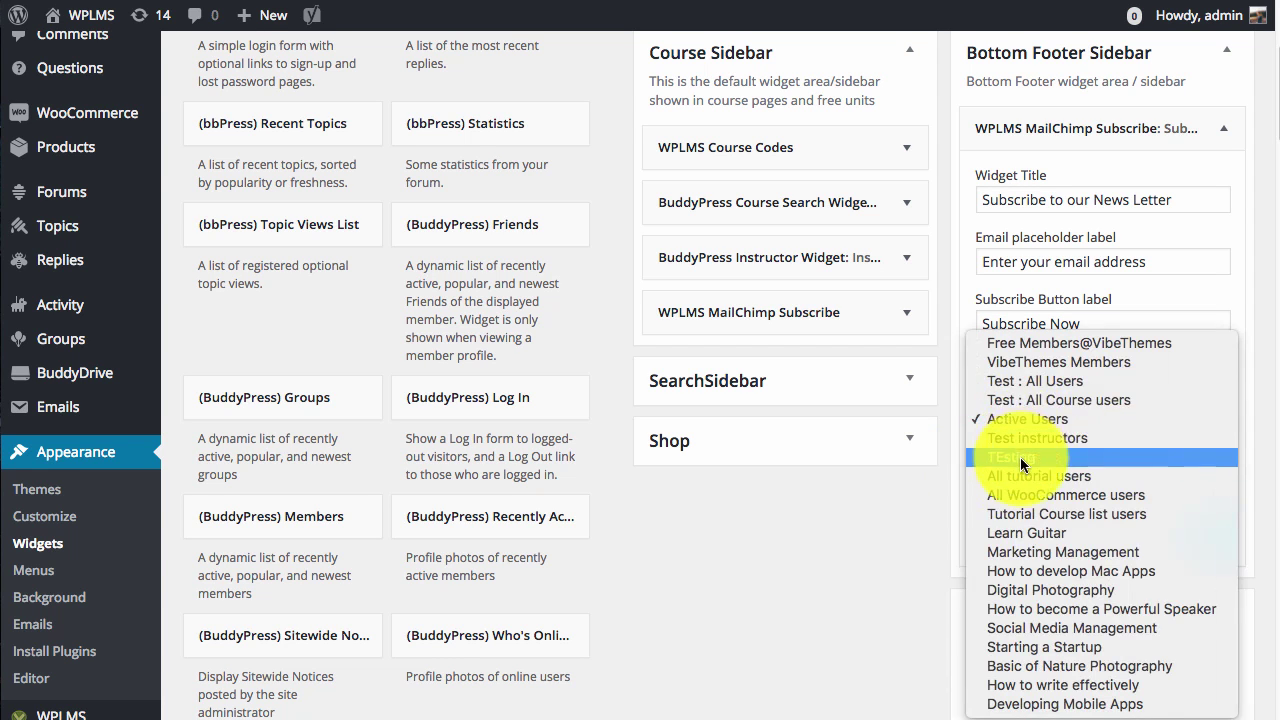
pyautogui.click(1050, 336)
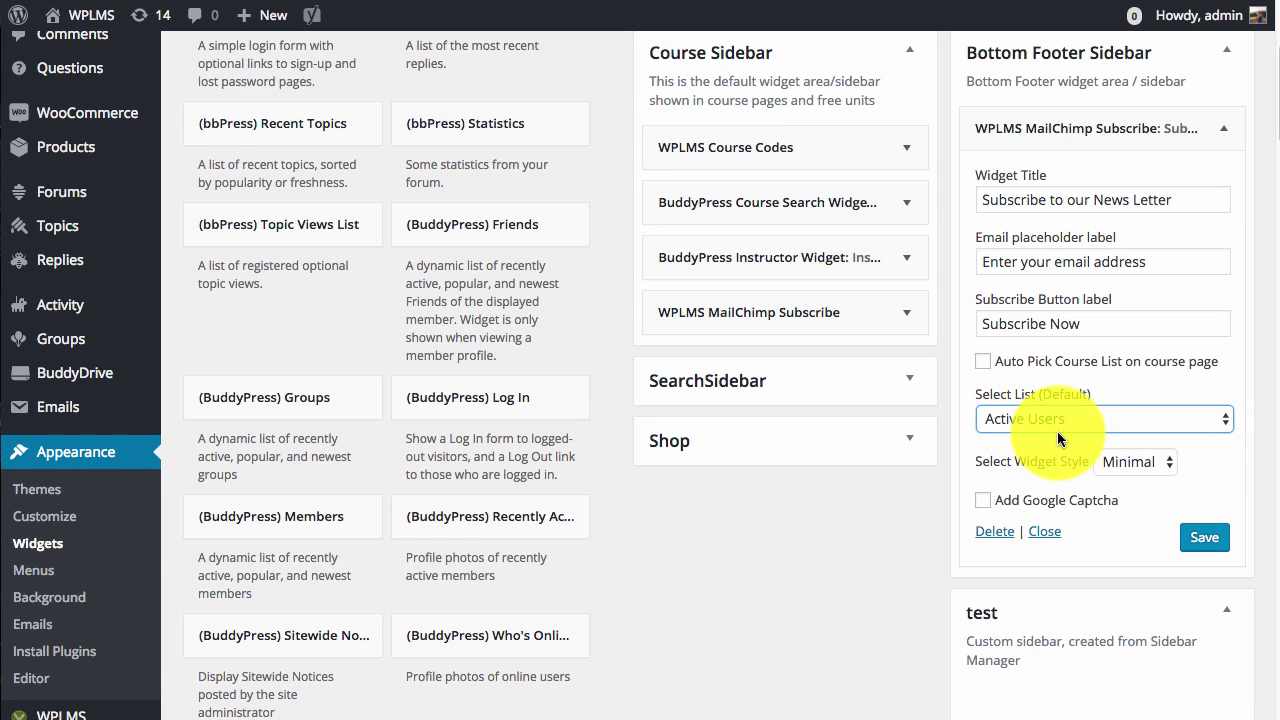
pyautogui.click(985, 503)
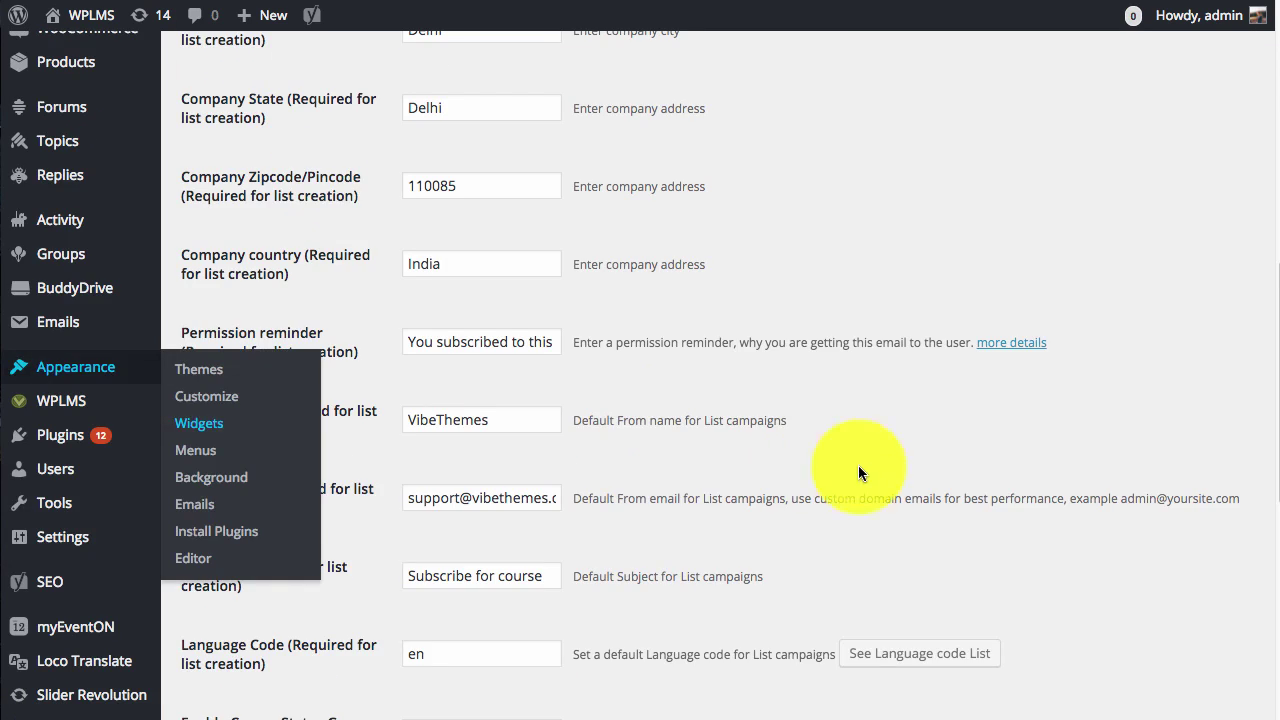
# Review the Google reCaptcha key and secret fields and the Sync Lists duration options in the WPLMS Mailchimp settings.
pyautogui.scroll(-10, 855, 460)
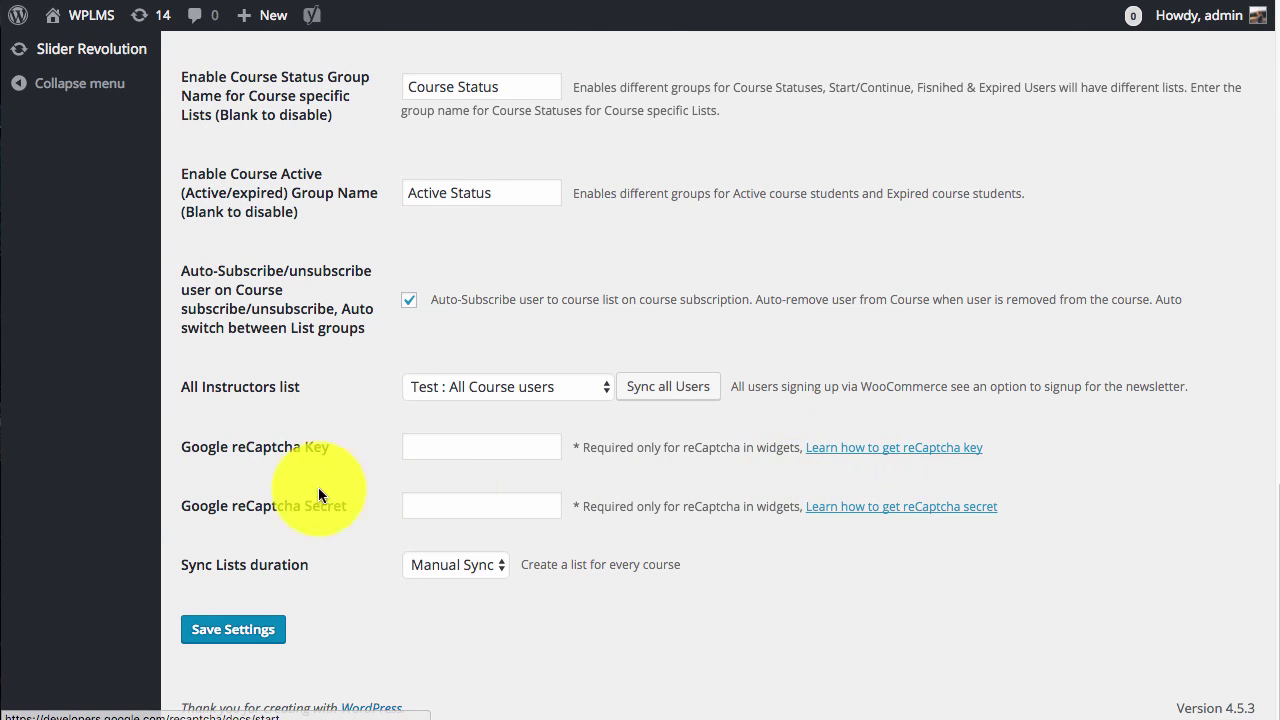
pyautogui.moveTo(233, 449); pyautogui.dragTo(330, 449)
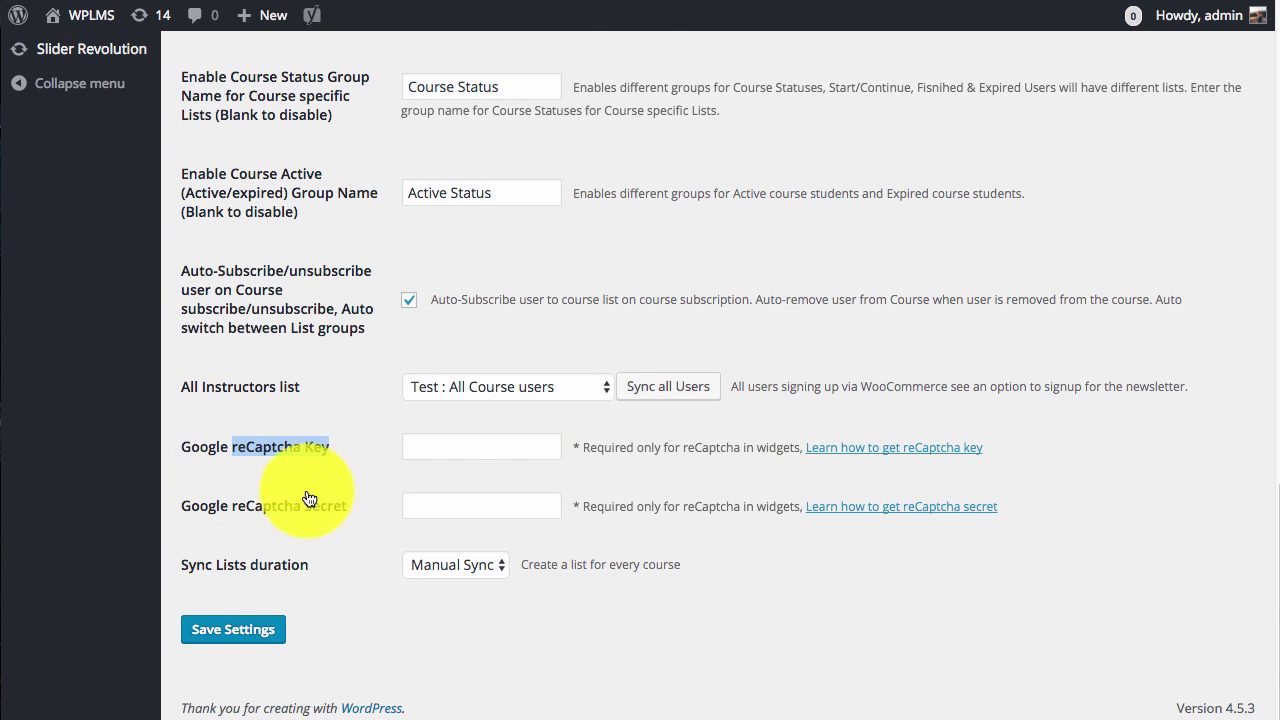
pyautogui.moveTo(236, 507); pyautogui.dragTo(391, 491)
pyautogui.press('Tab')
pyautogui.press('Tab')
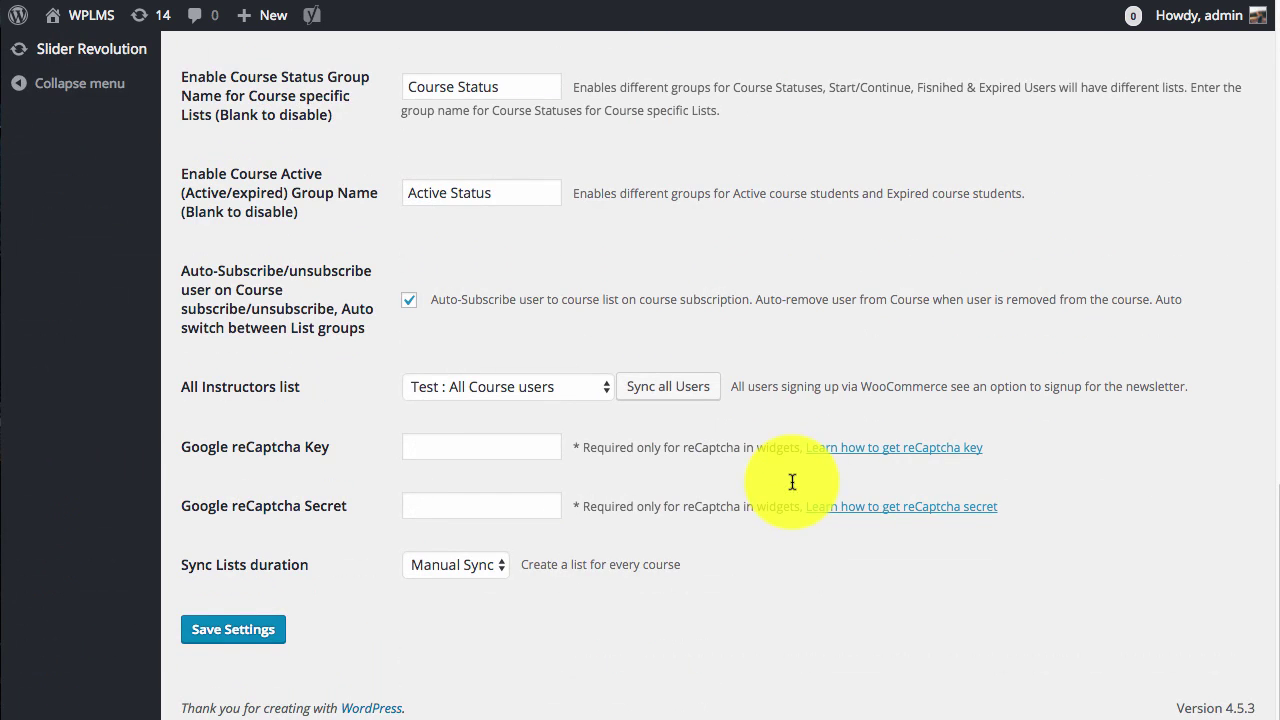
pyautogui.click(485, 569)
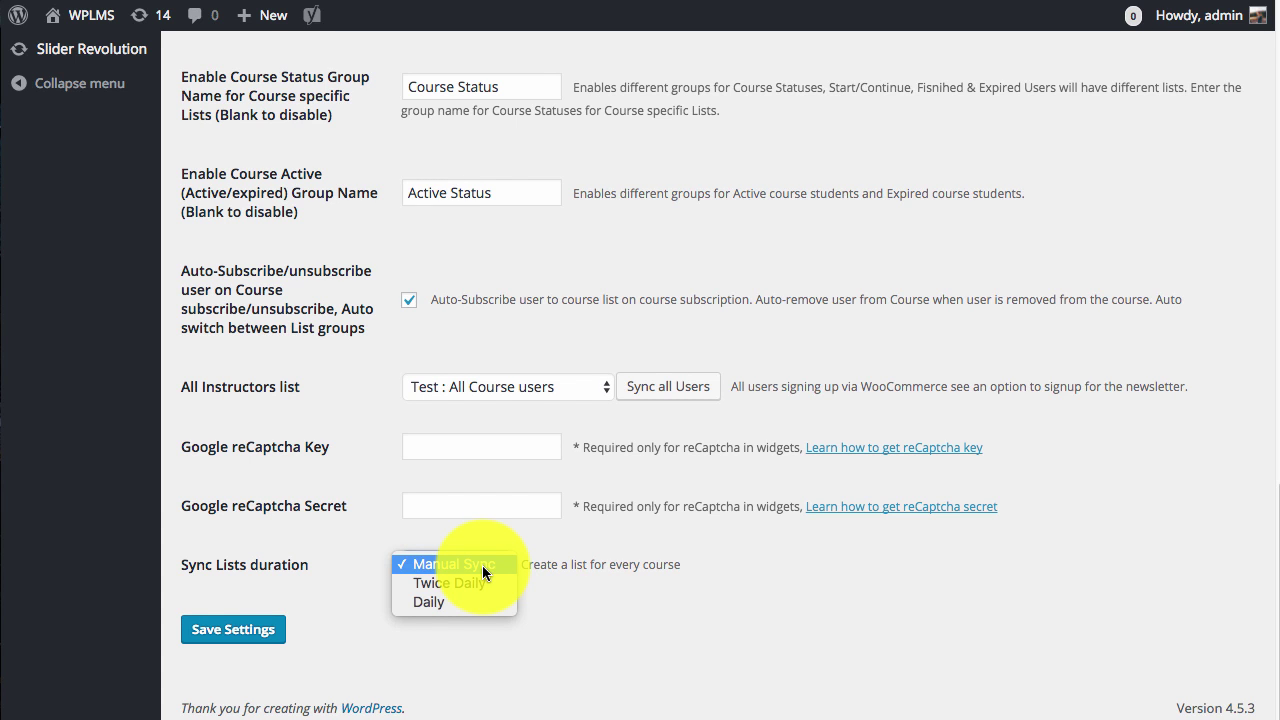
pyautogui.scroll(10, 555, 338)
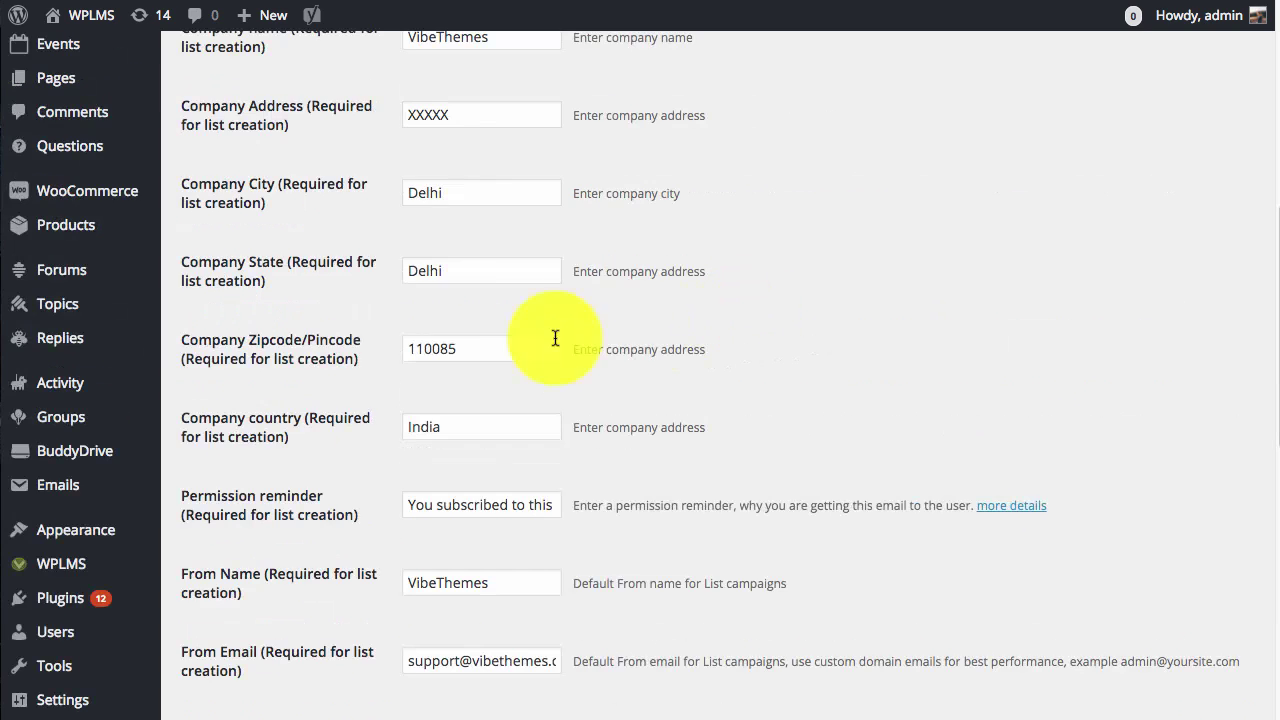
pyautogui.scroll(6, 471, 367)
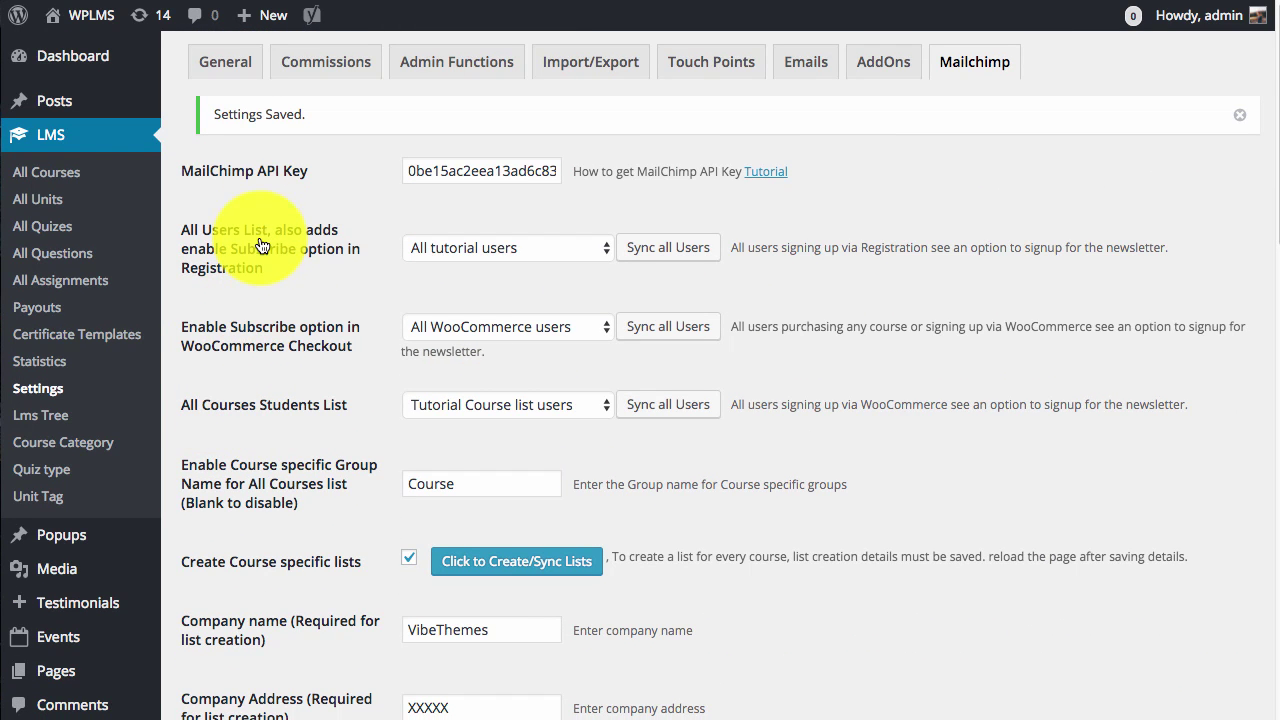
pyautogui.scroll(-15, 420, 366)
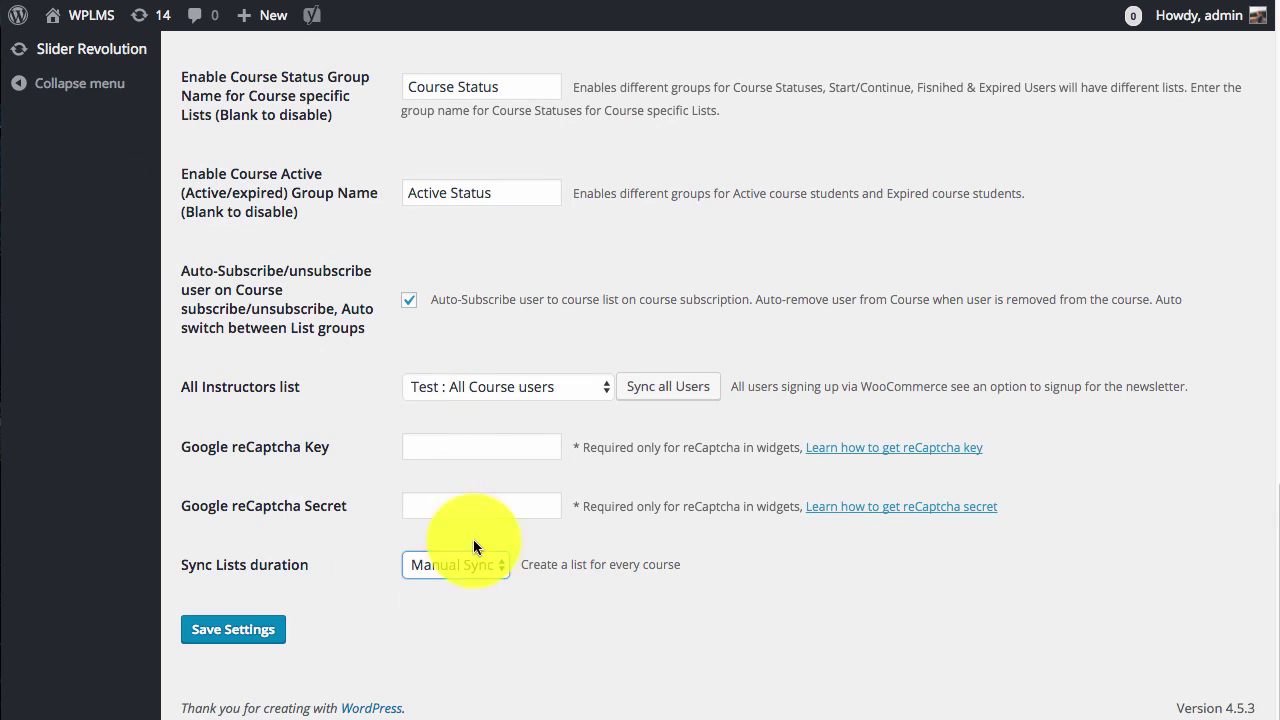
pyautogui.click(602, 639)
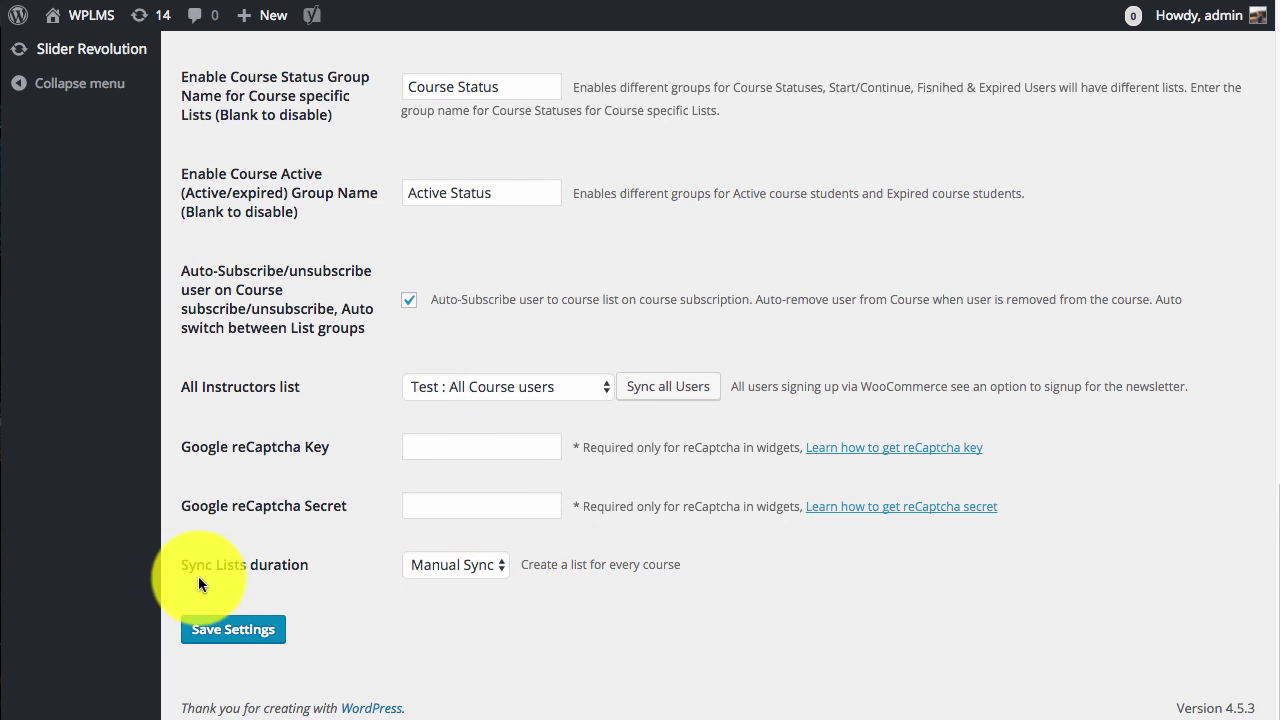
# Set the Sync Lists duration to Daily.
pyautogui.click(476, 567)
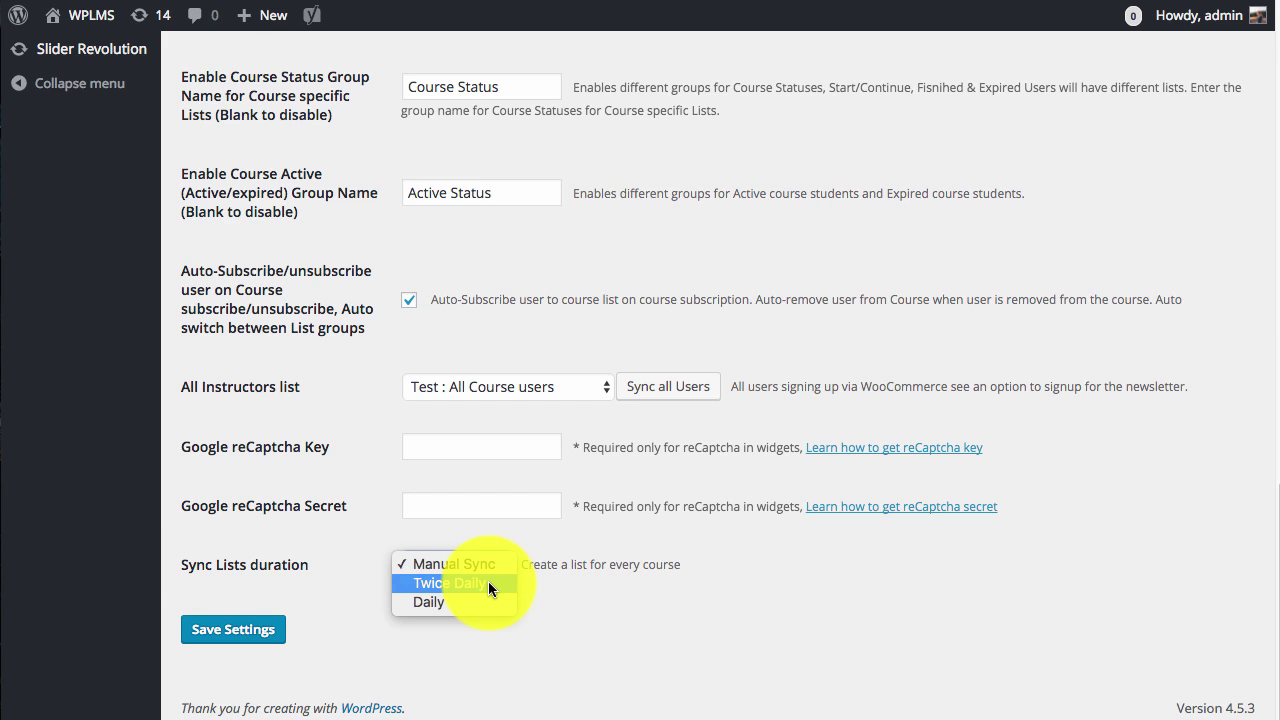
pyautogui.click(471, 602)
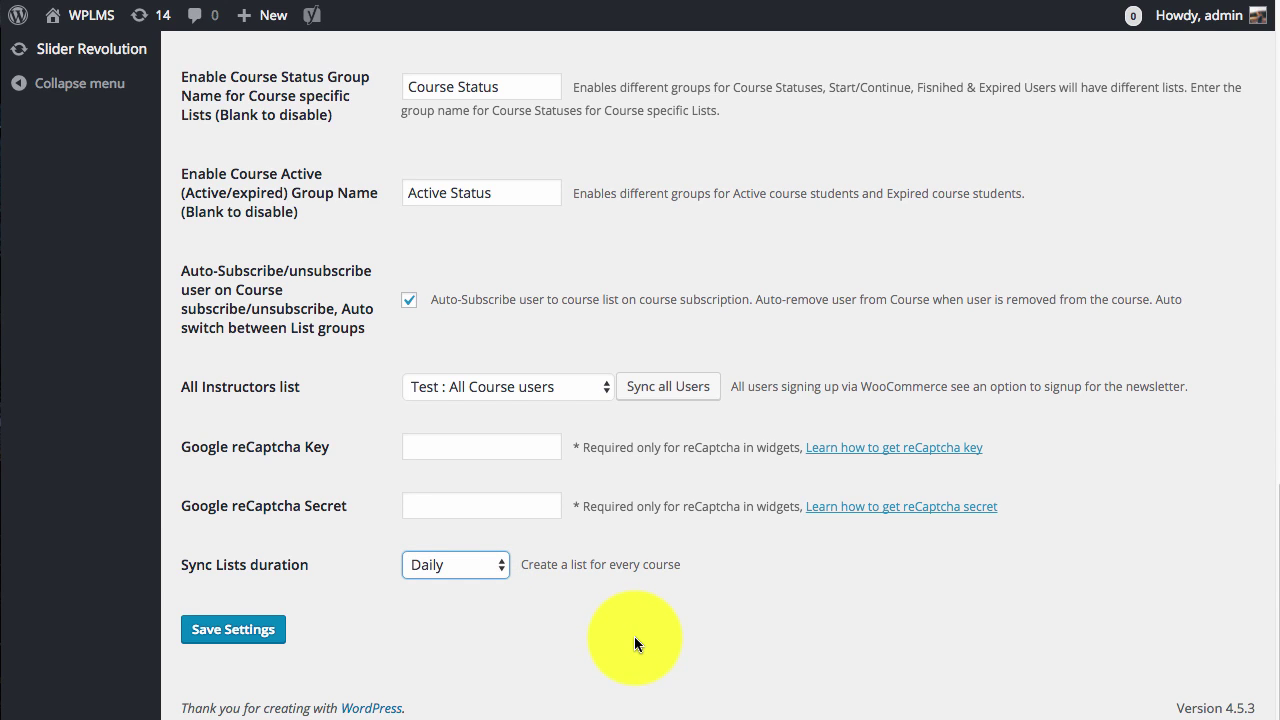
pyautogui.scroll(3, 775, 553)
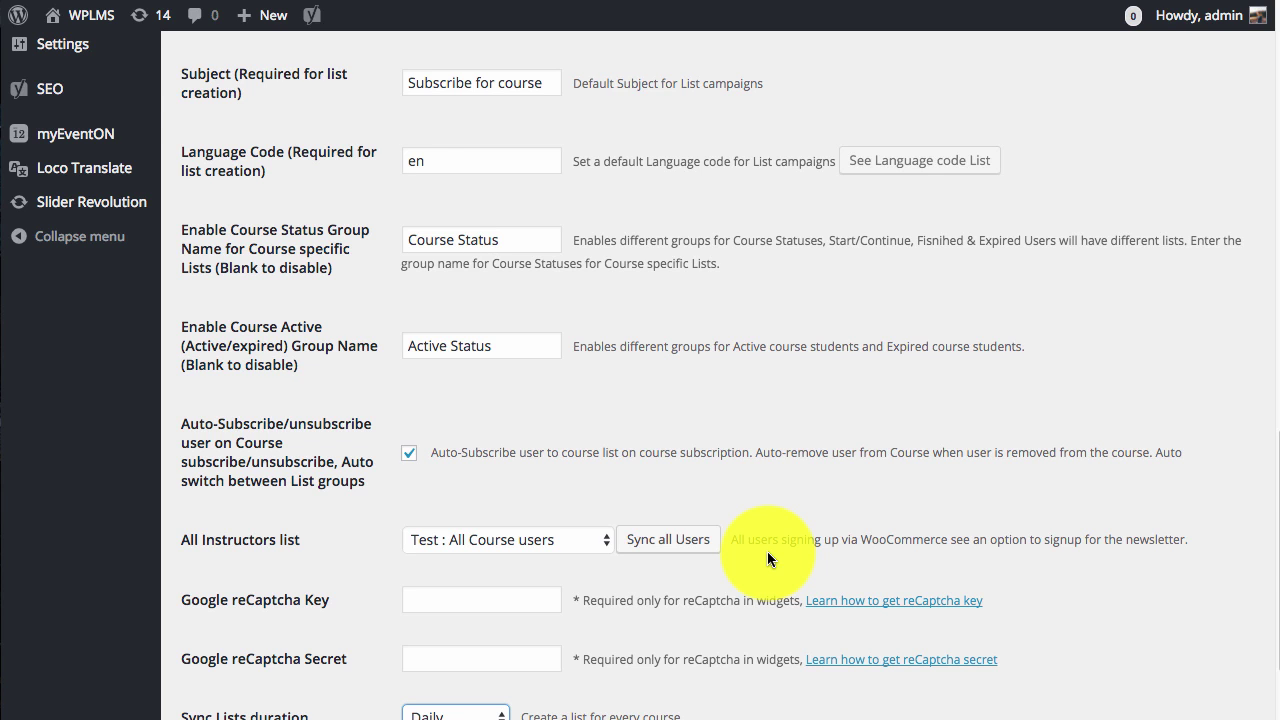
pyautogui.scroll(-3, 768, 558)
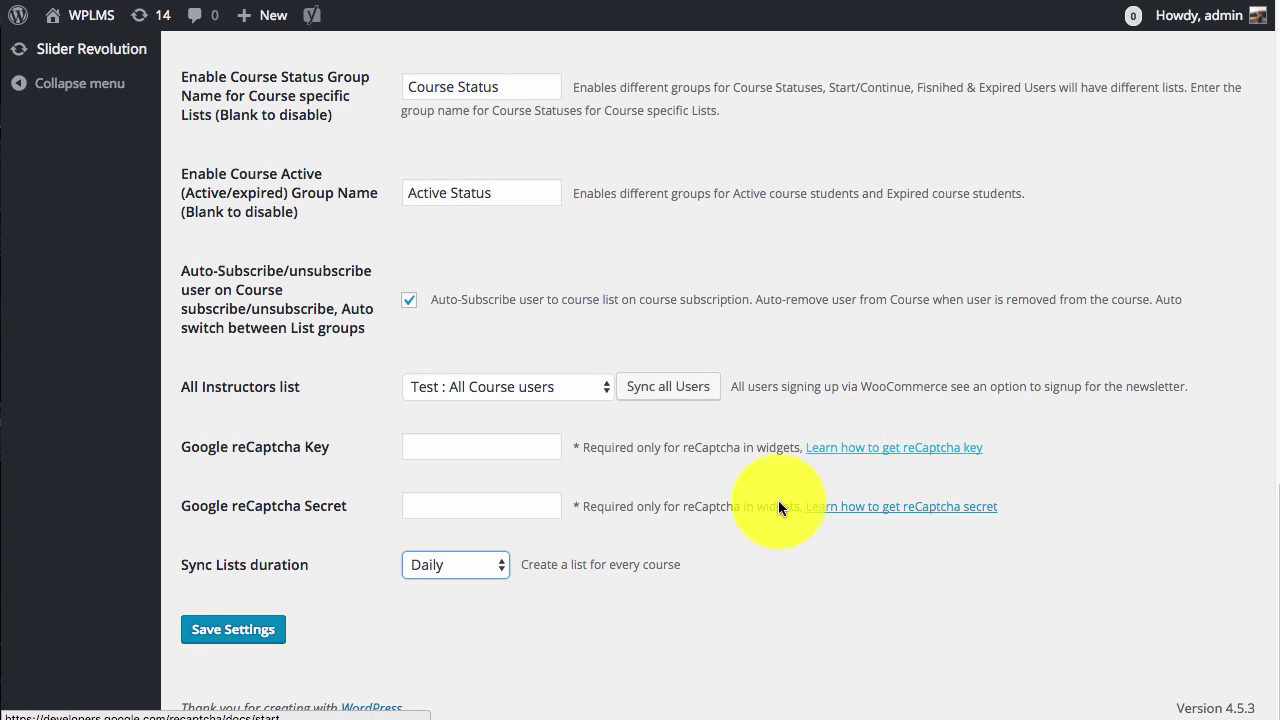